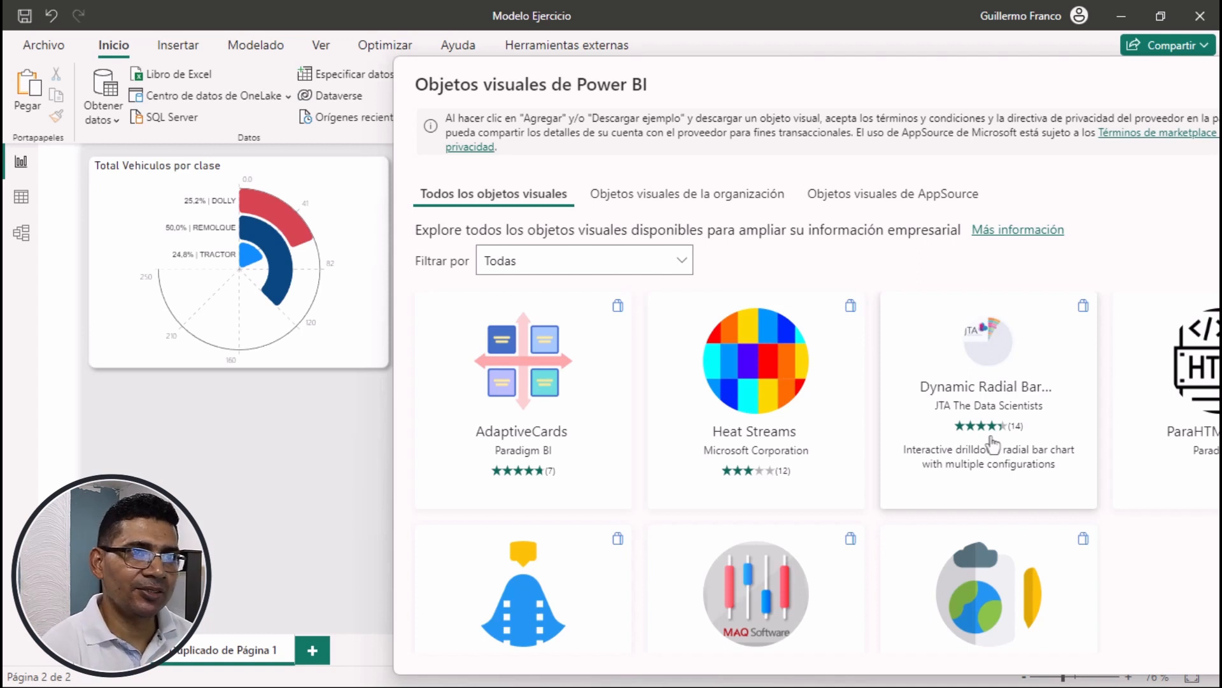
Clear the search for radial visuals and close the gallery of Power BI visuals
drag(1013, 73, 742, 67)
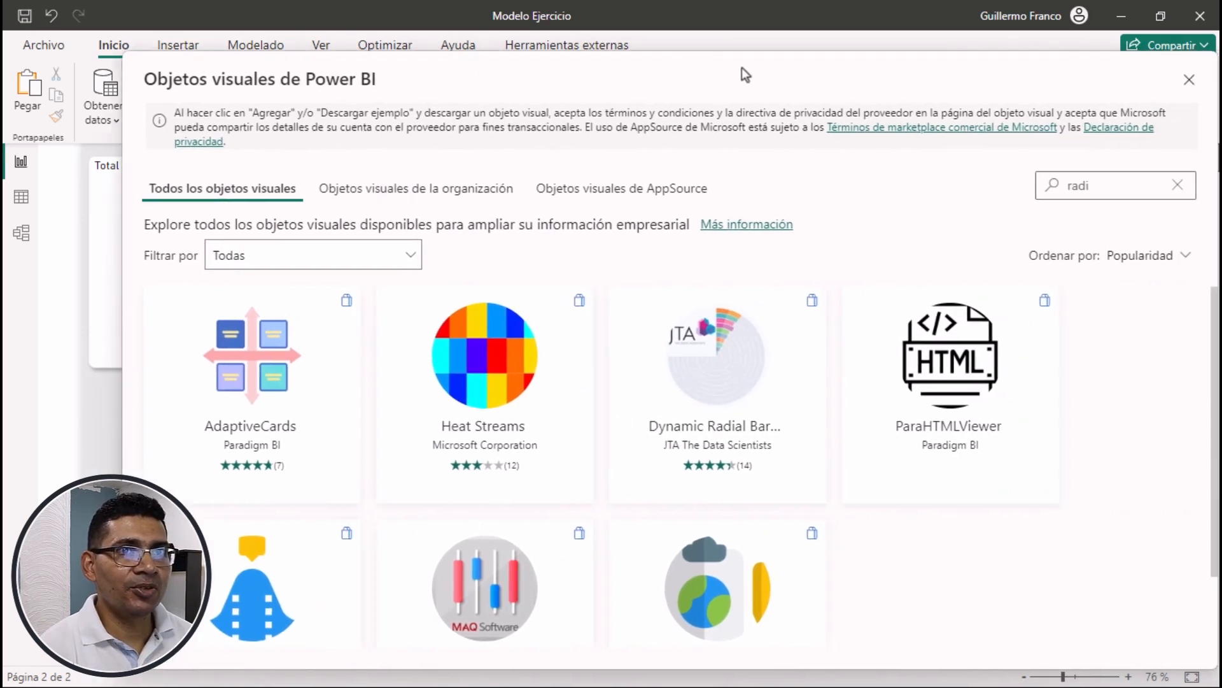
click(1176, 186)
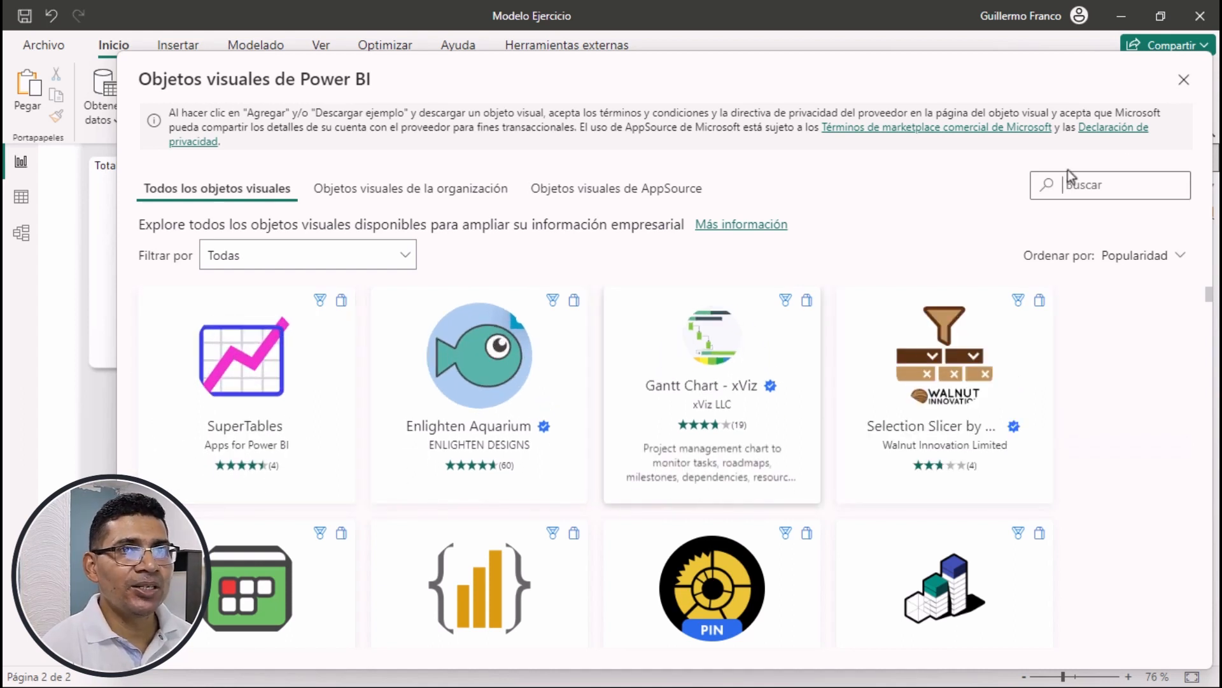
click(1185, 82)
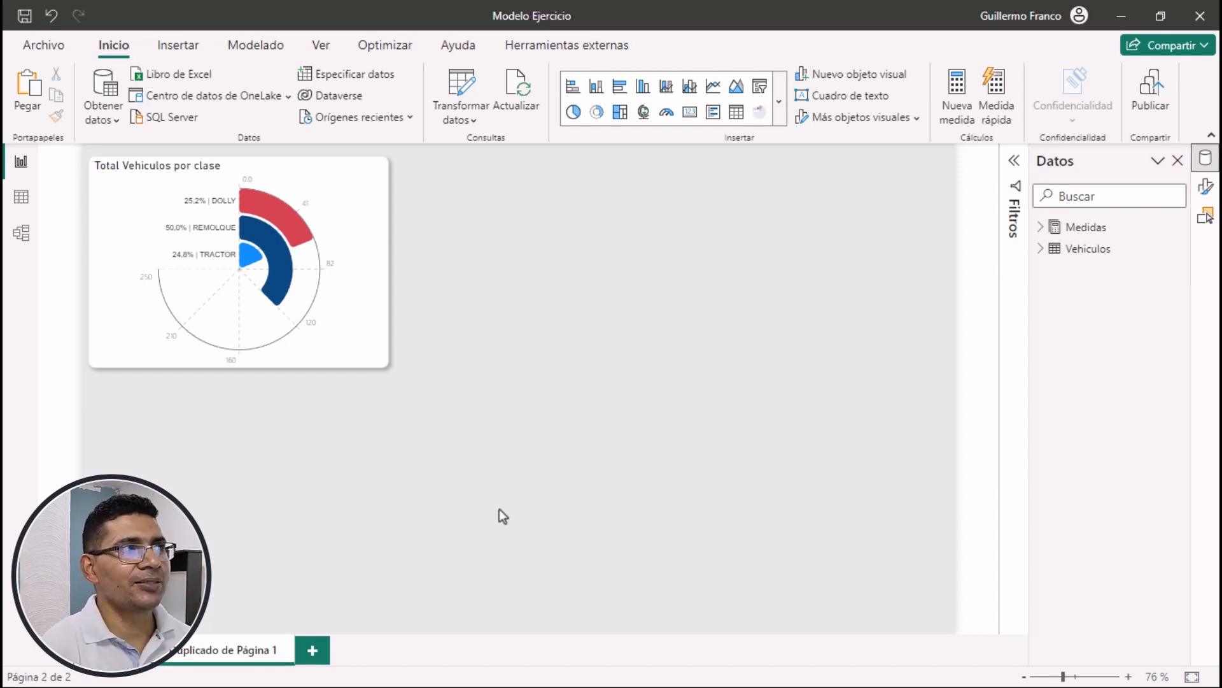
Expand the Medidas table and insert an empty donut chart beside the Total Vehiculos por clase radial chart
mouse_move(254, 216)
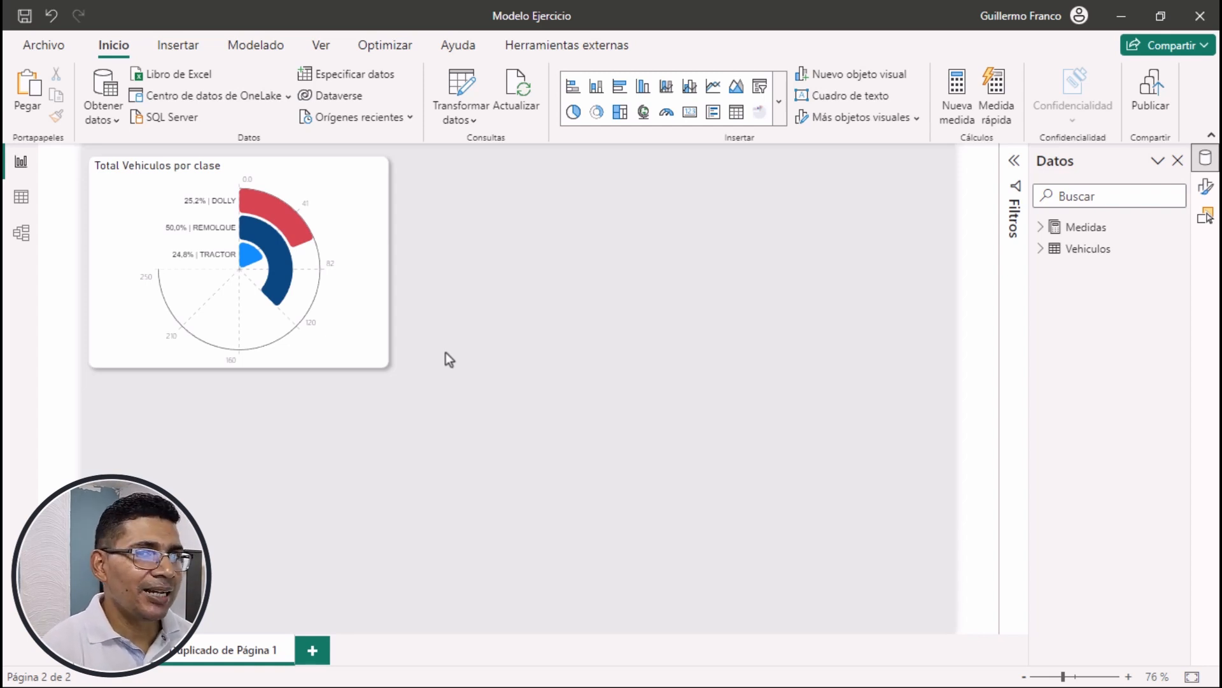
mouse_move(342, 319)
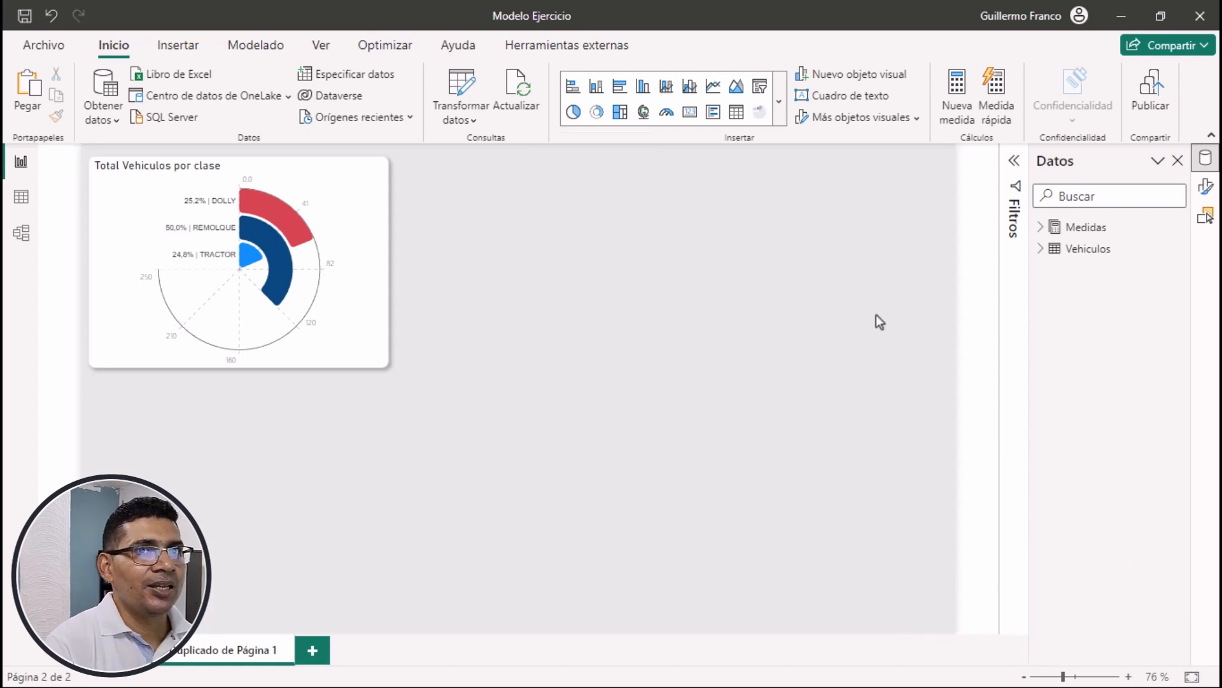
click(1040, 226)
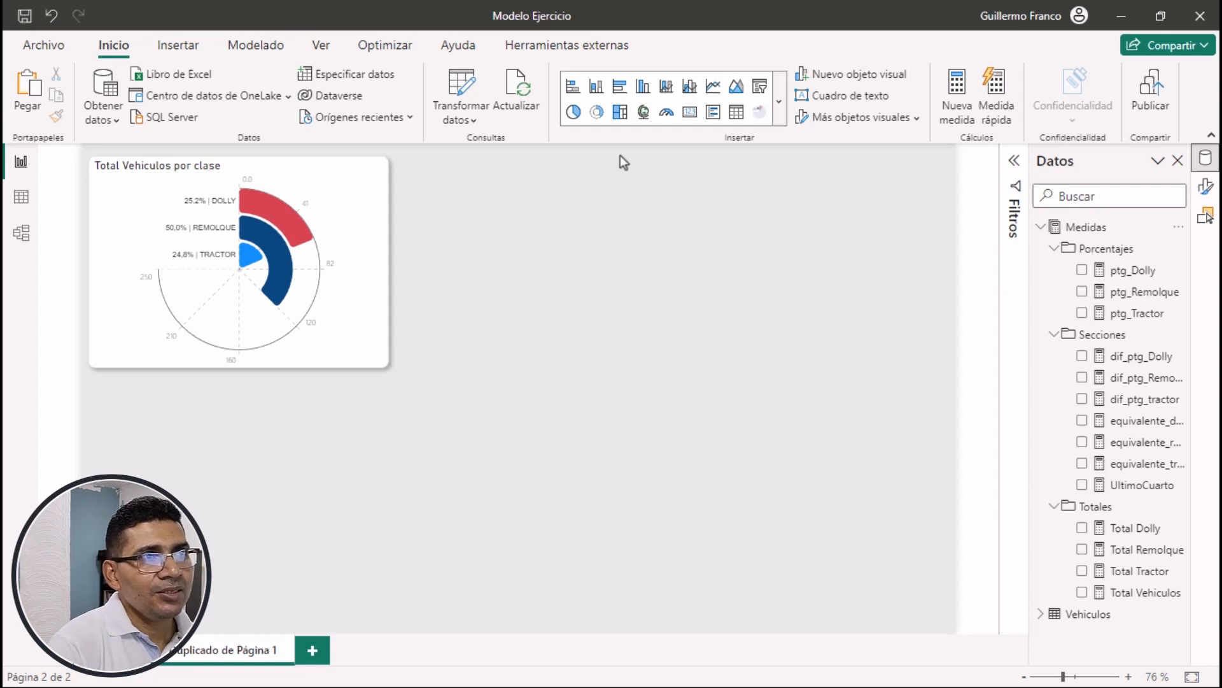
click(597, 113)
drag(305, 393, 633, 178)
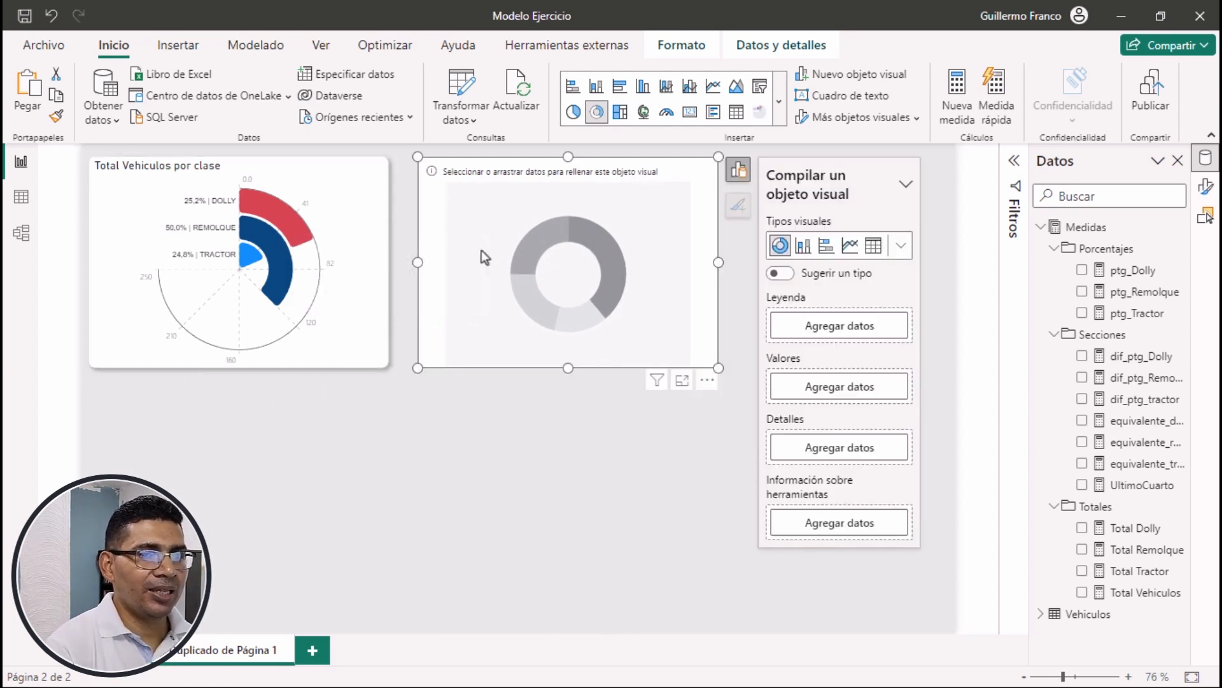
click(957, 354)
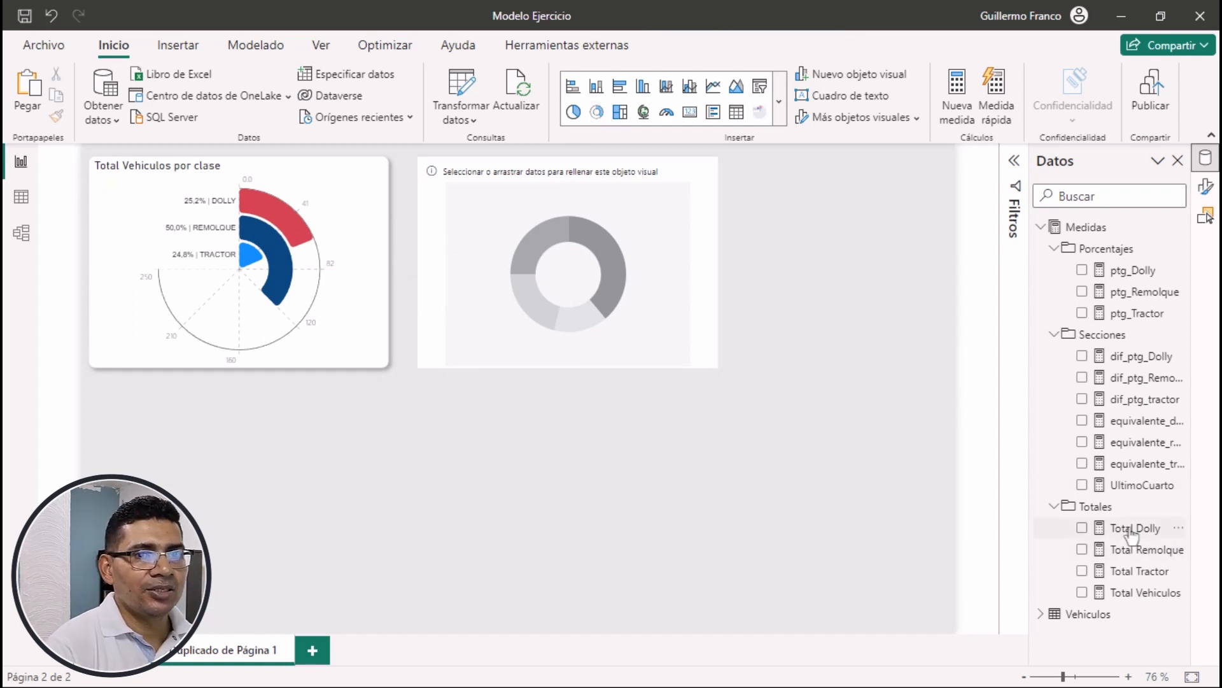
Review the DAX formulas of the Total Dolly, Total Tractor and ptg_Tractor measures
click(1131, 529)
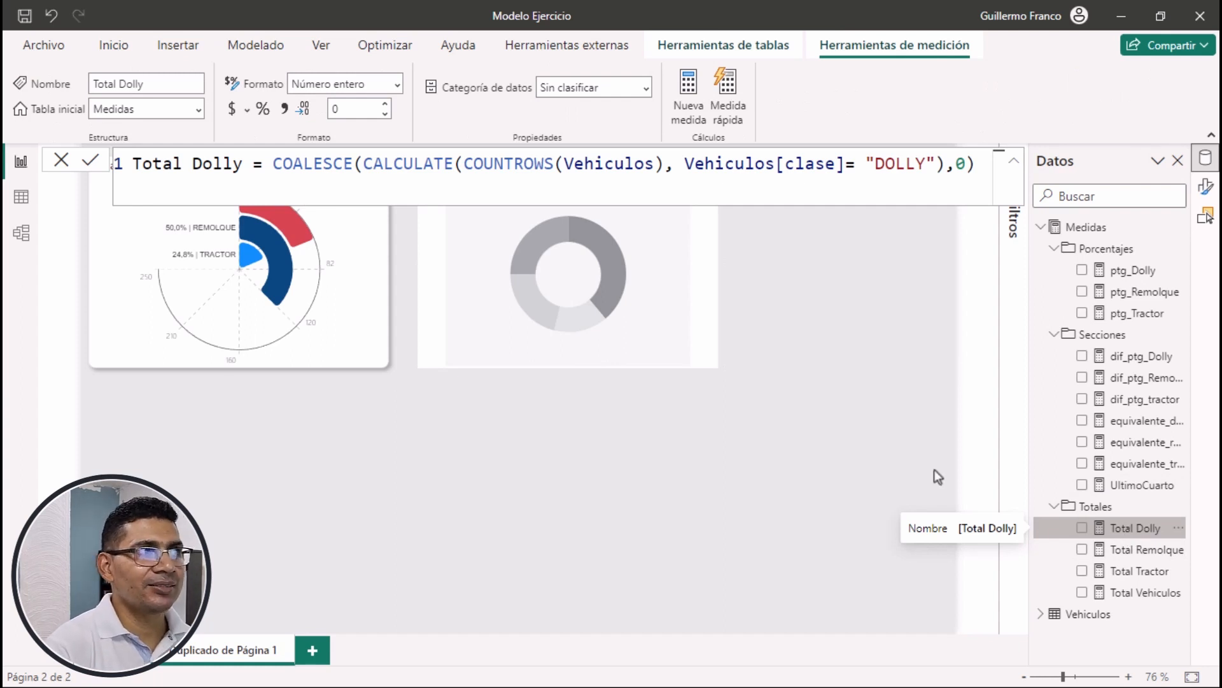
click(1139, 573)
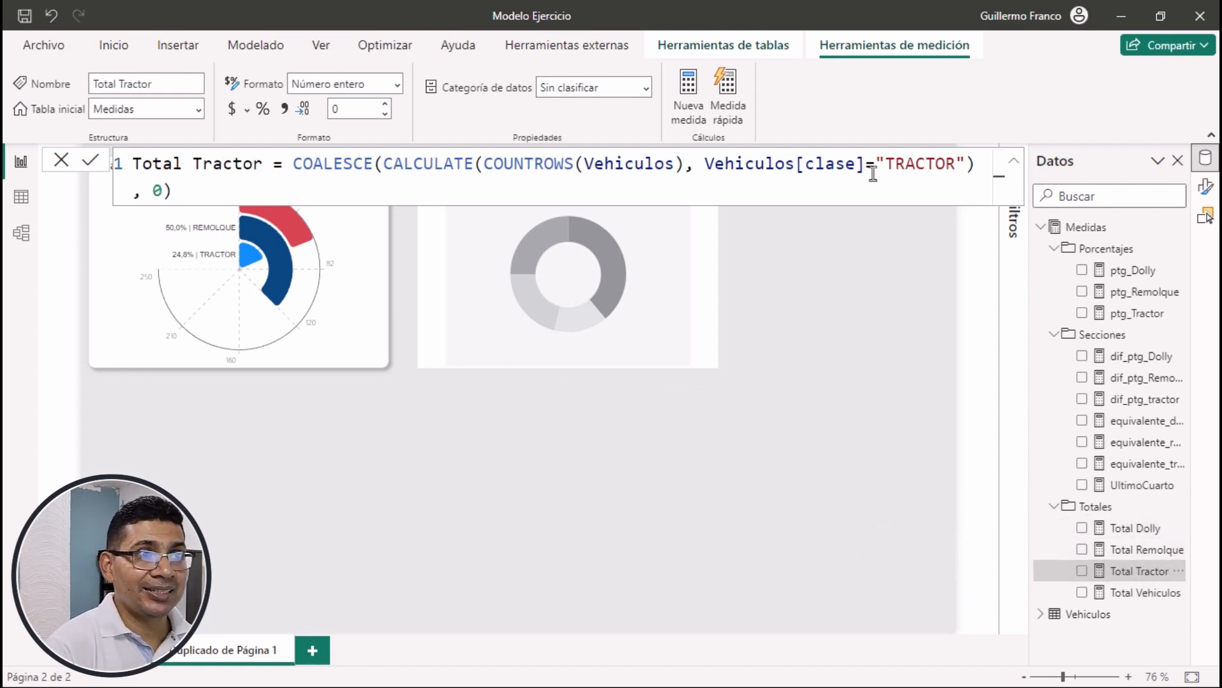
click(835, 272)
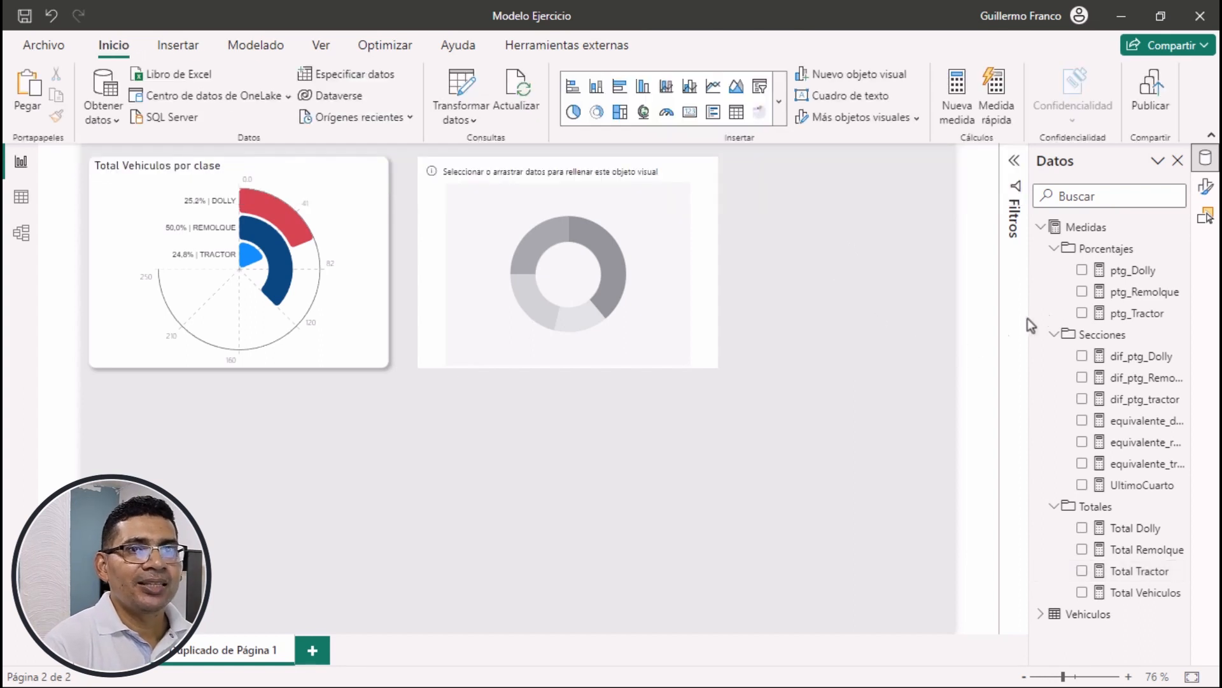
click(1124, 313)
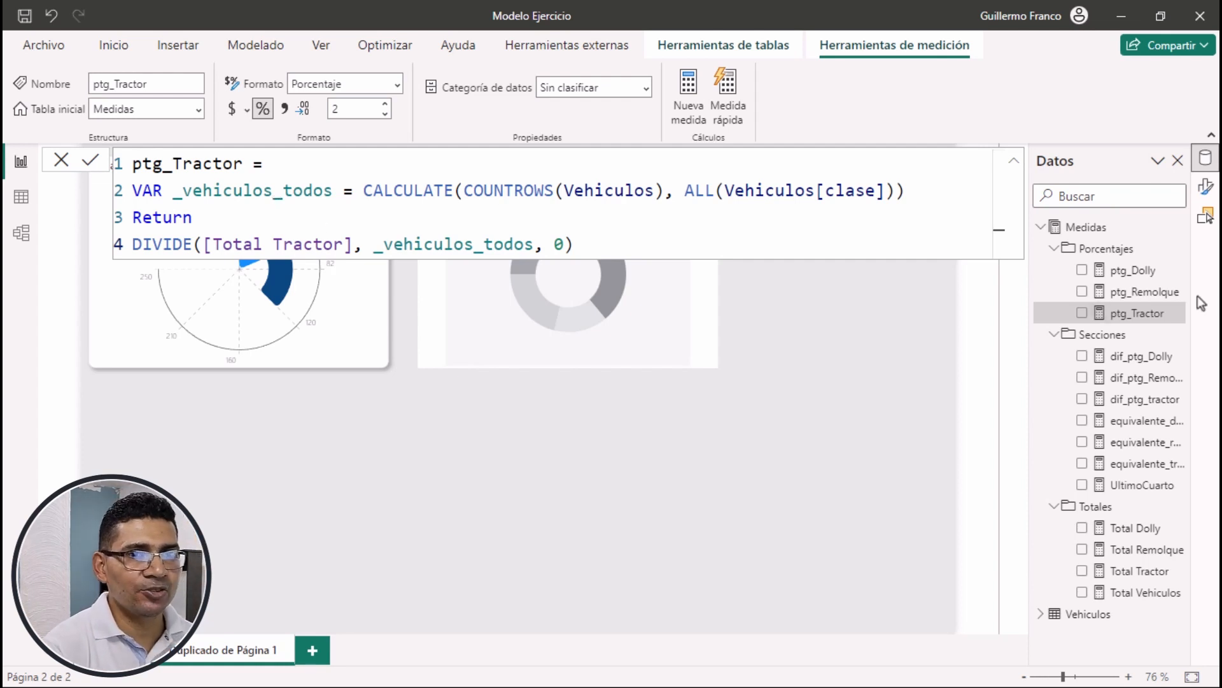
click(823, 472)
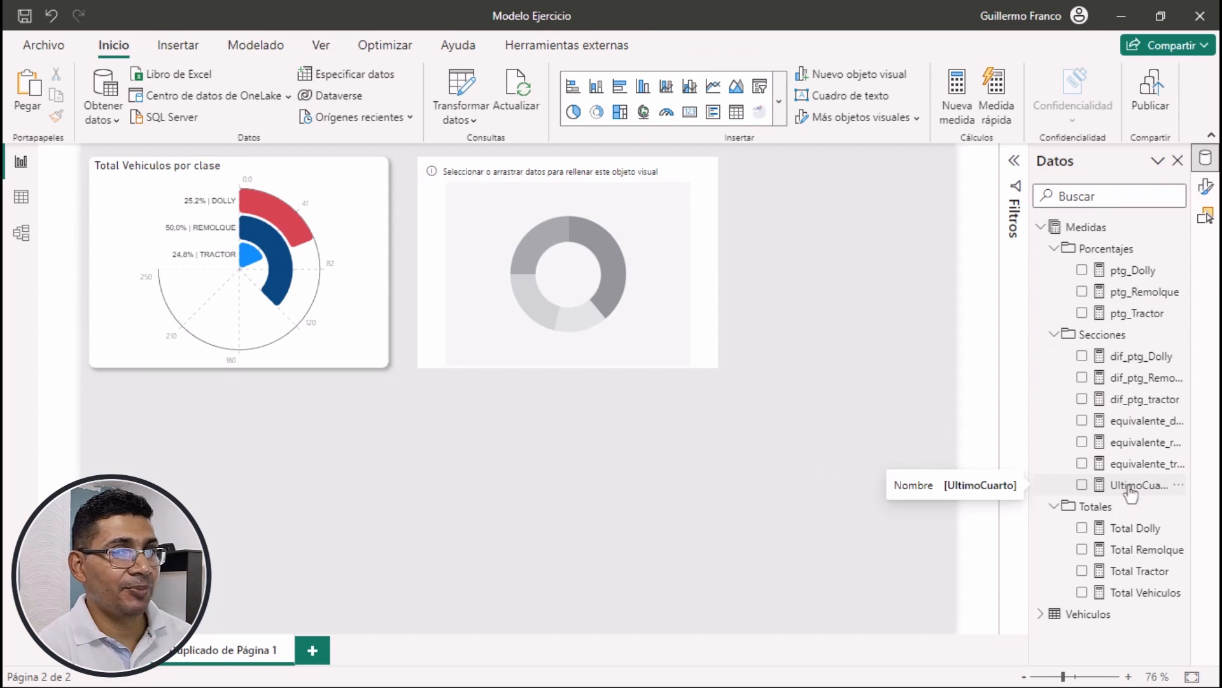
Examine the existing radial chart of vehicles by class and the formula of the UltimoCuarto measure
click(342, 175)
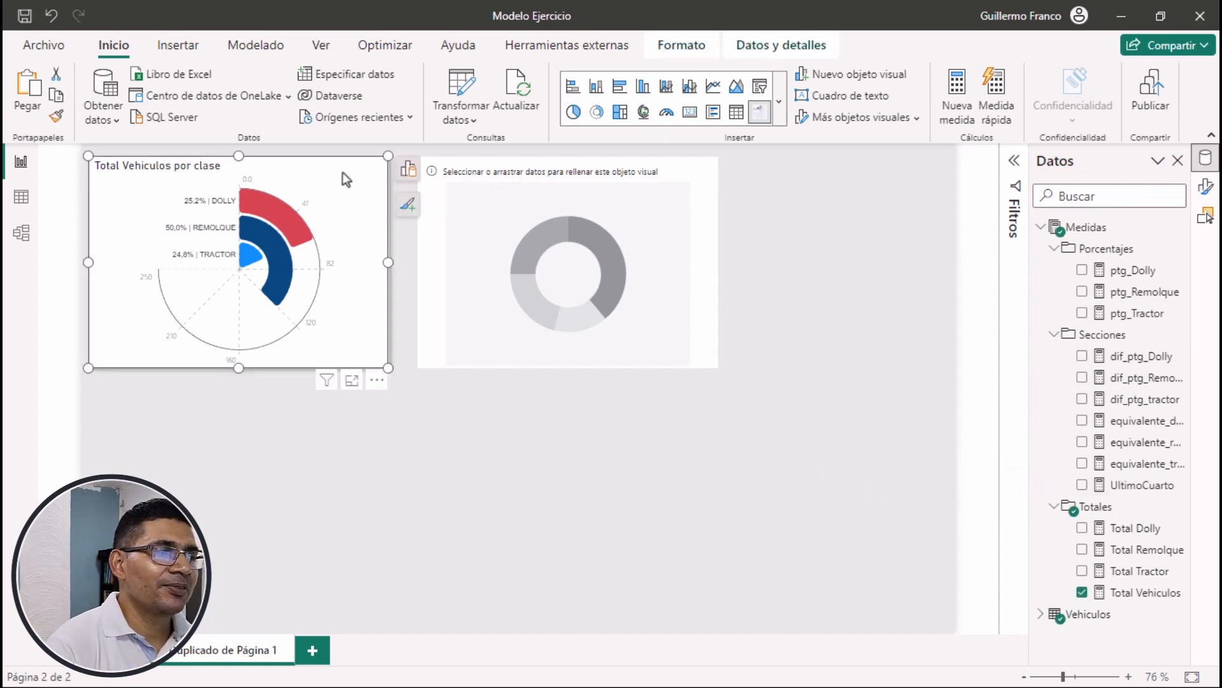
mouse_move(286, 232)
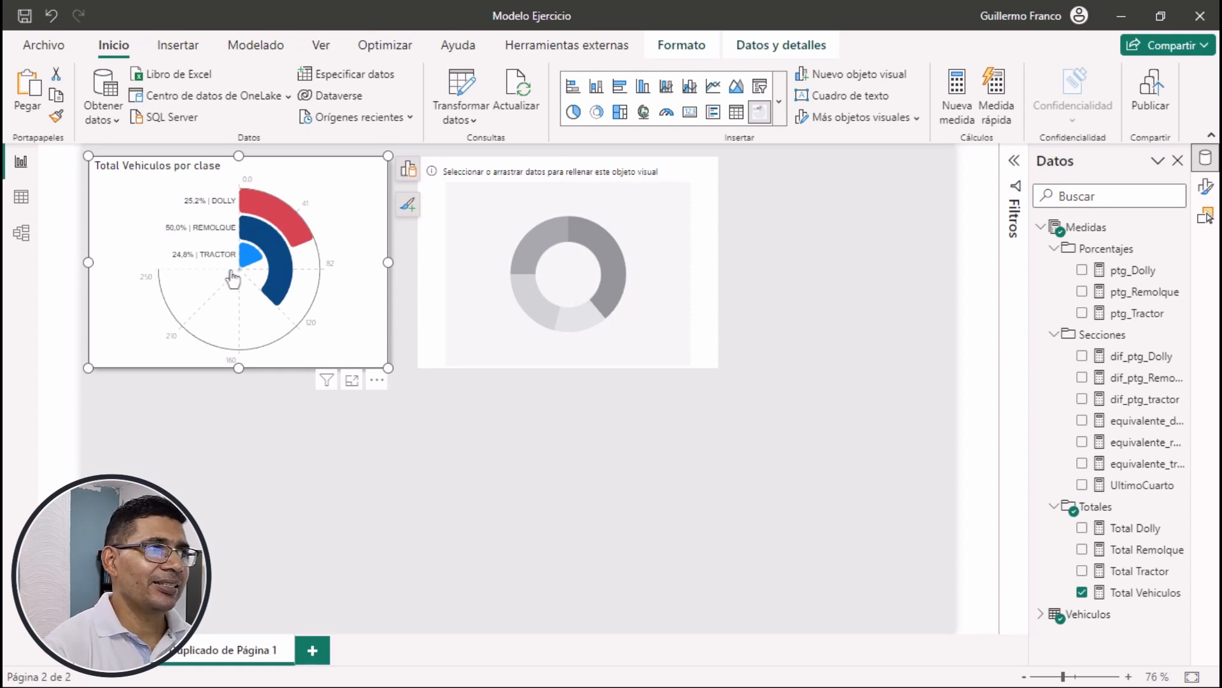
mouse_move(255, 206)
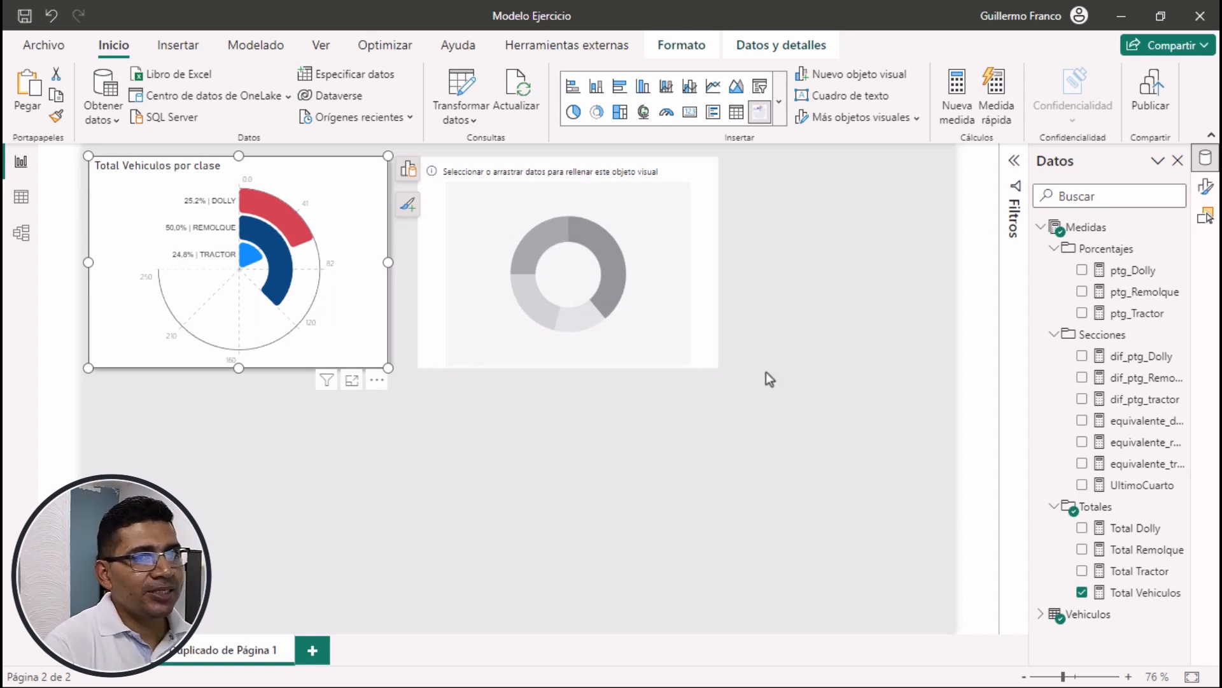
click(1139, 487)
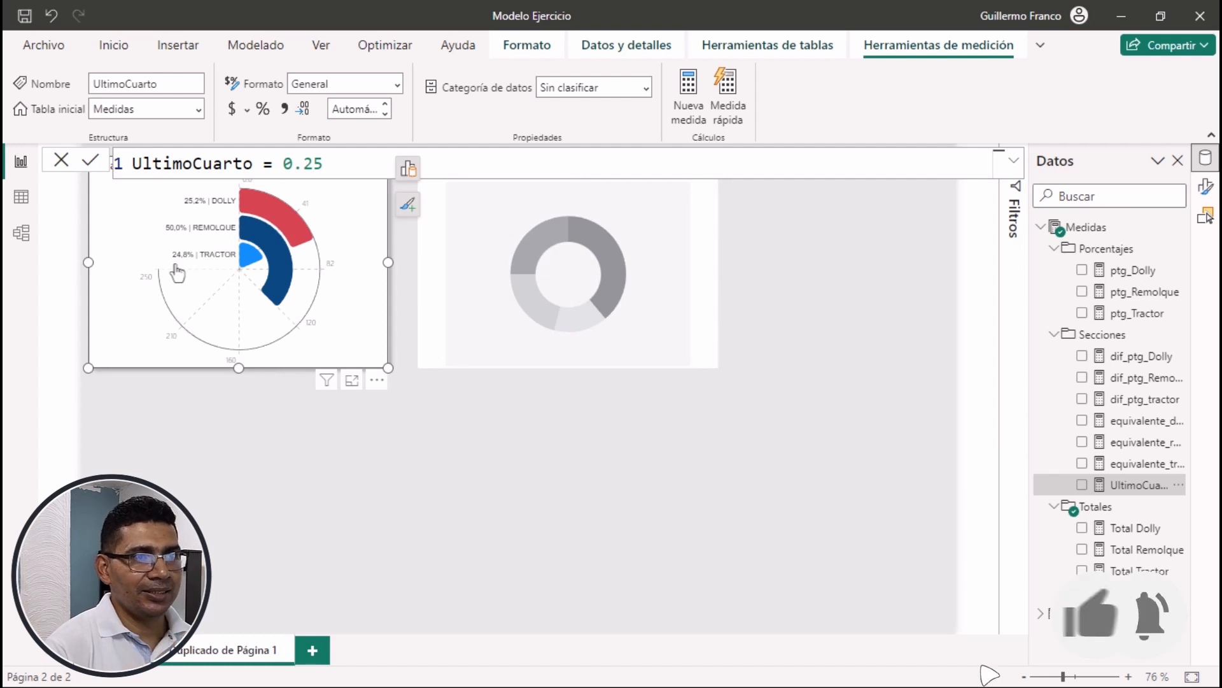
Add the UltimoCuarto measure from the Secciones folder to the donut chart's values
click(707, 320)
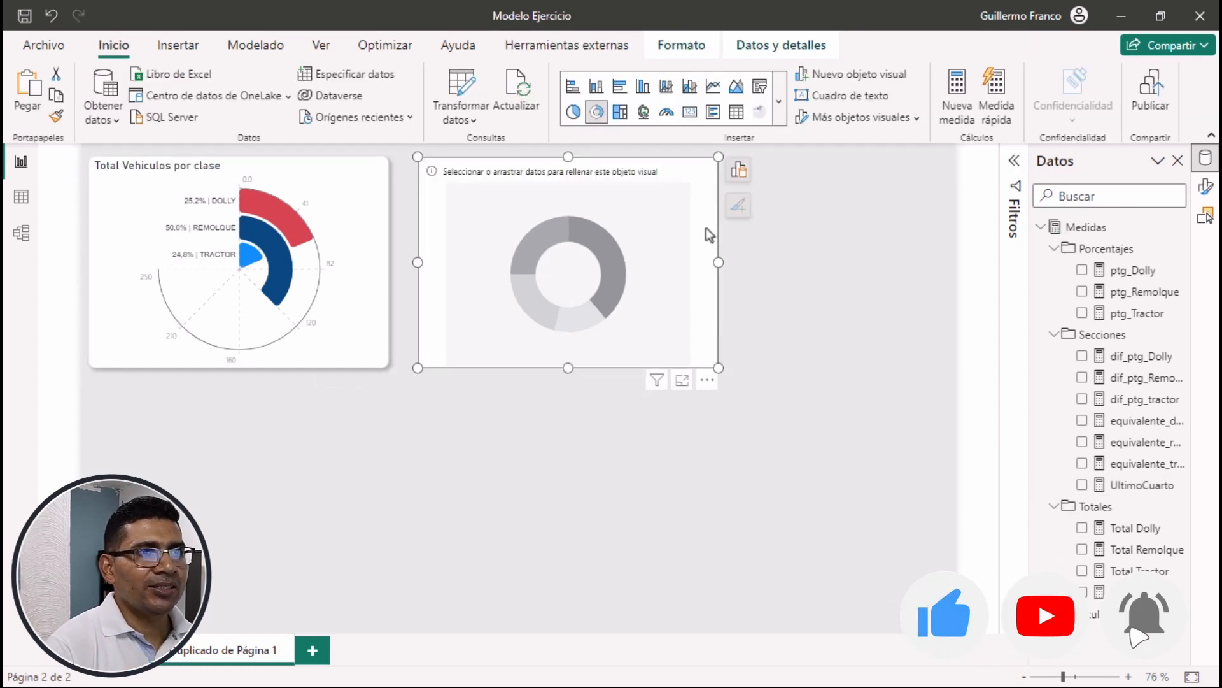
click(739, 171)
click(812, 389)
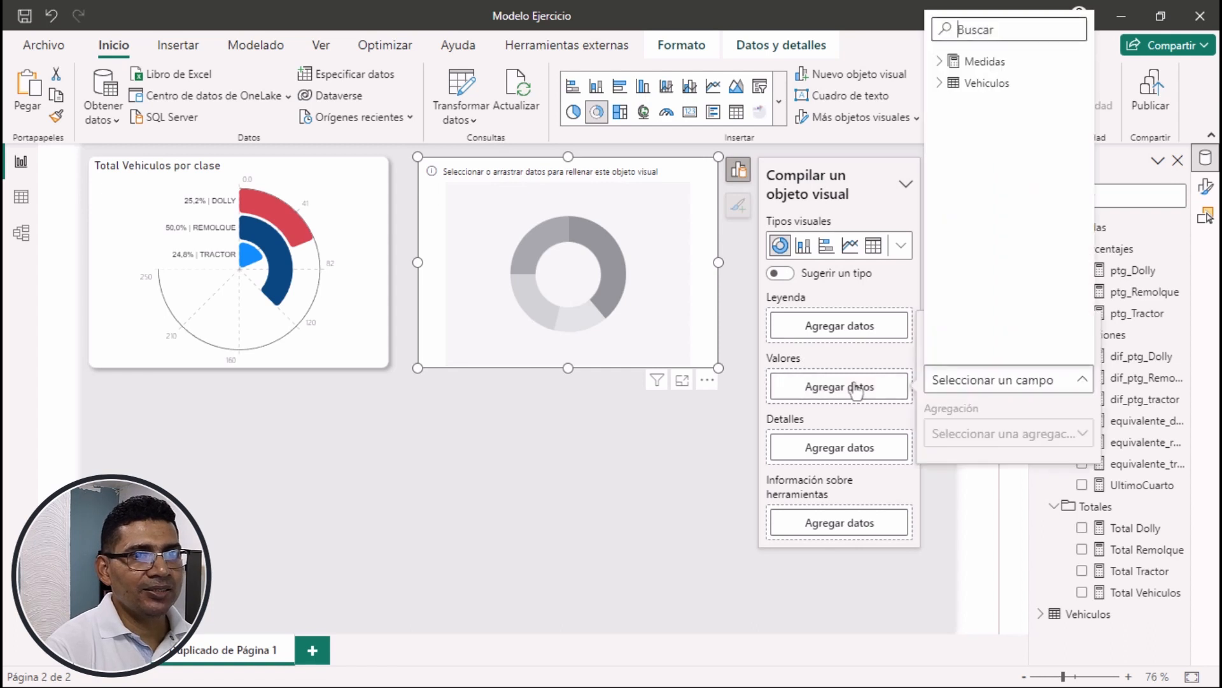
click(951, 64)
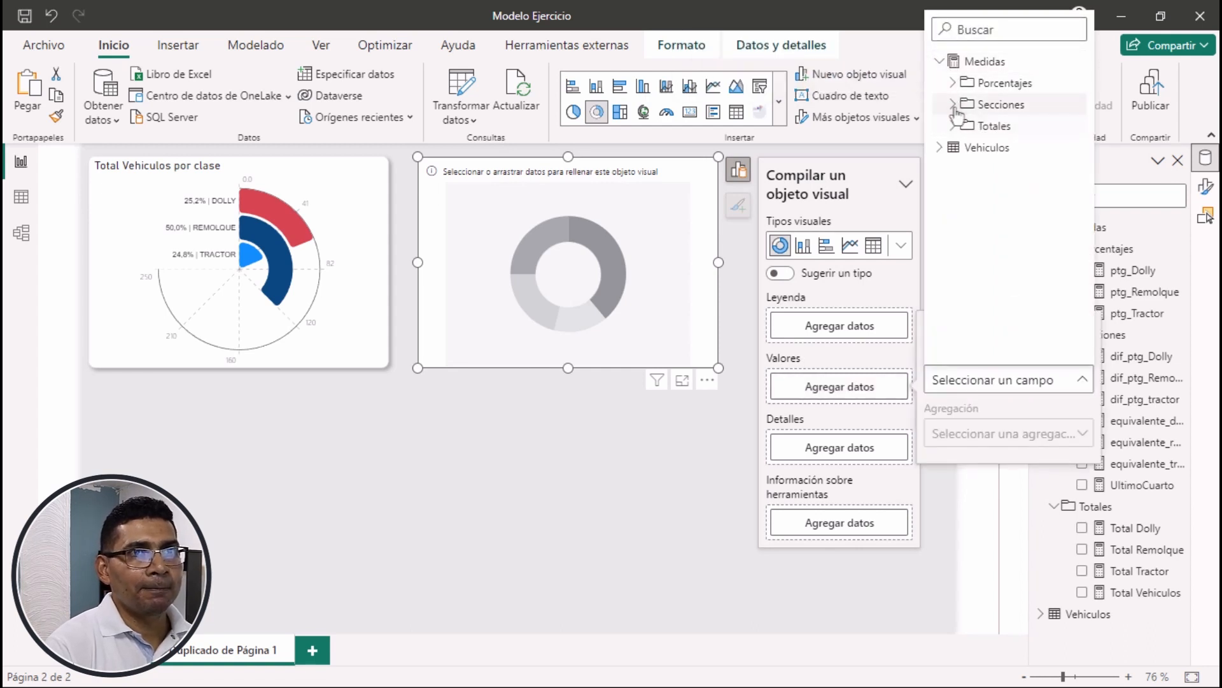
click(952, 103)
click(1019, 255)
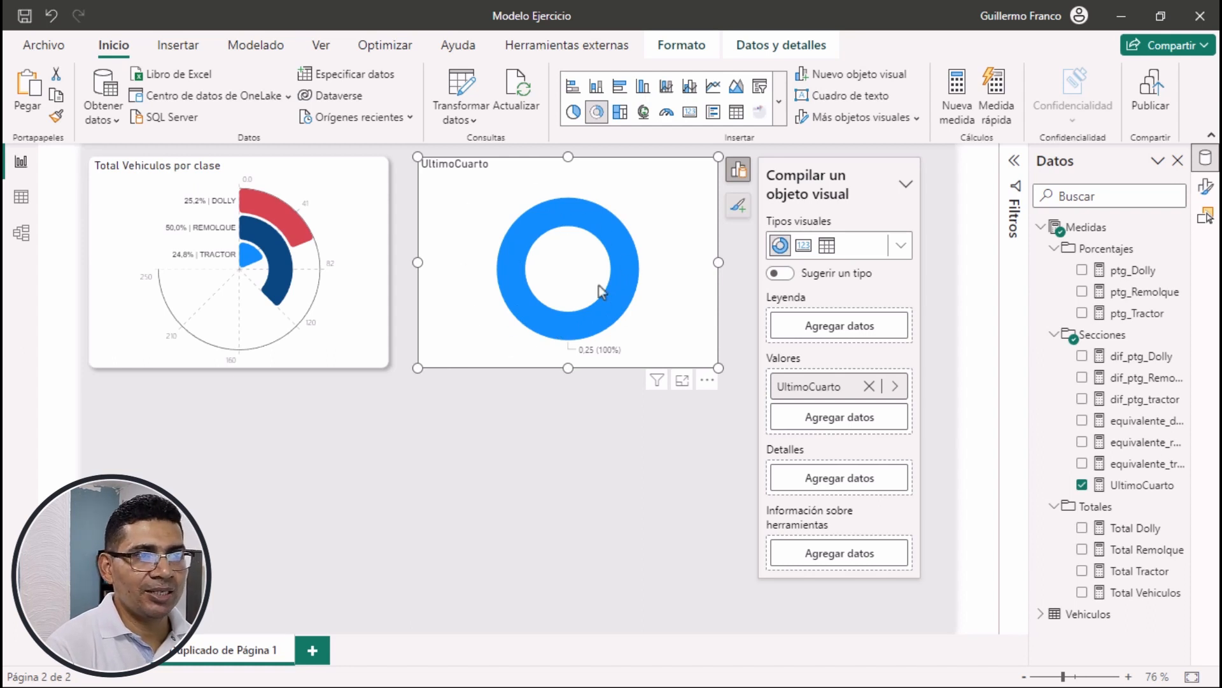
Inspect the donut's ring and review the formulas of the ptg_Dolly and equivalente_dolly measures
mouse_move(598, 237)
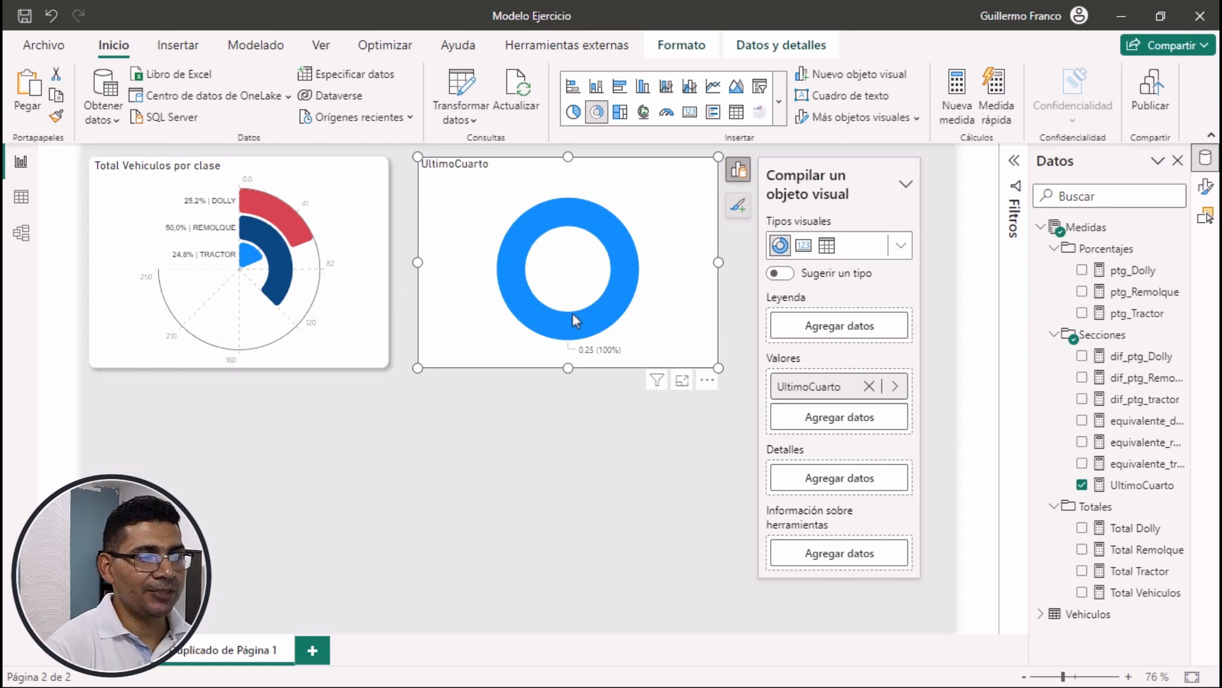
mouse_move(571, 329)
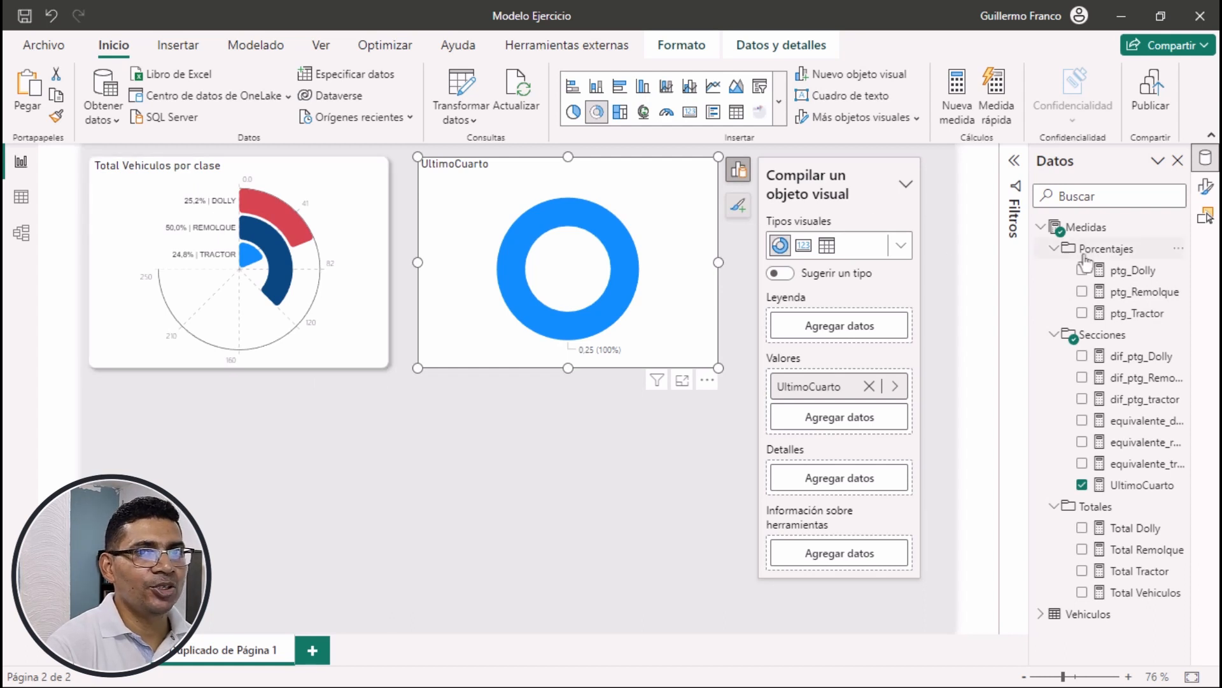
click(1140, 271)
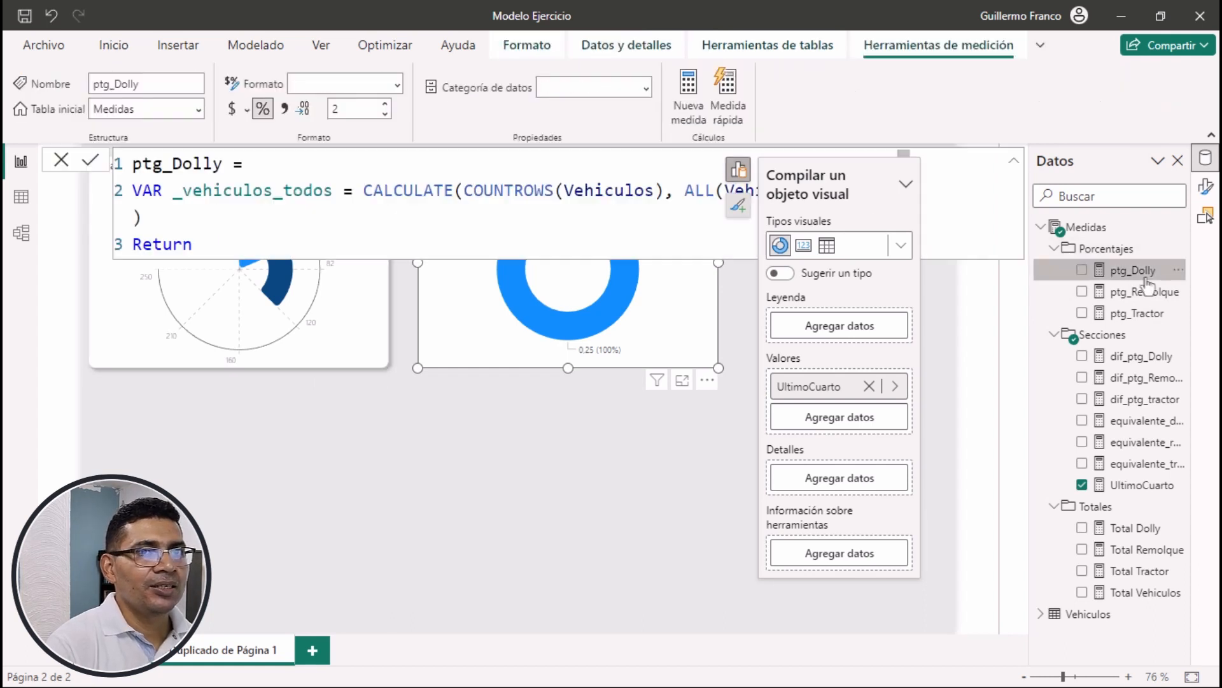
click(619, 220)
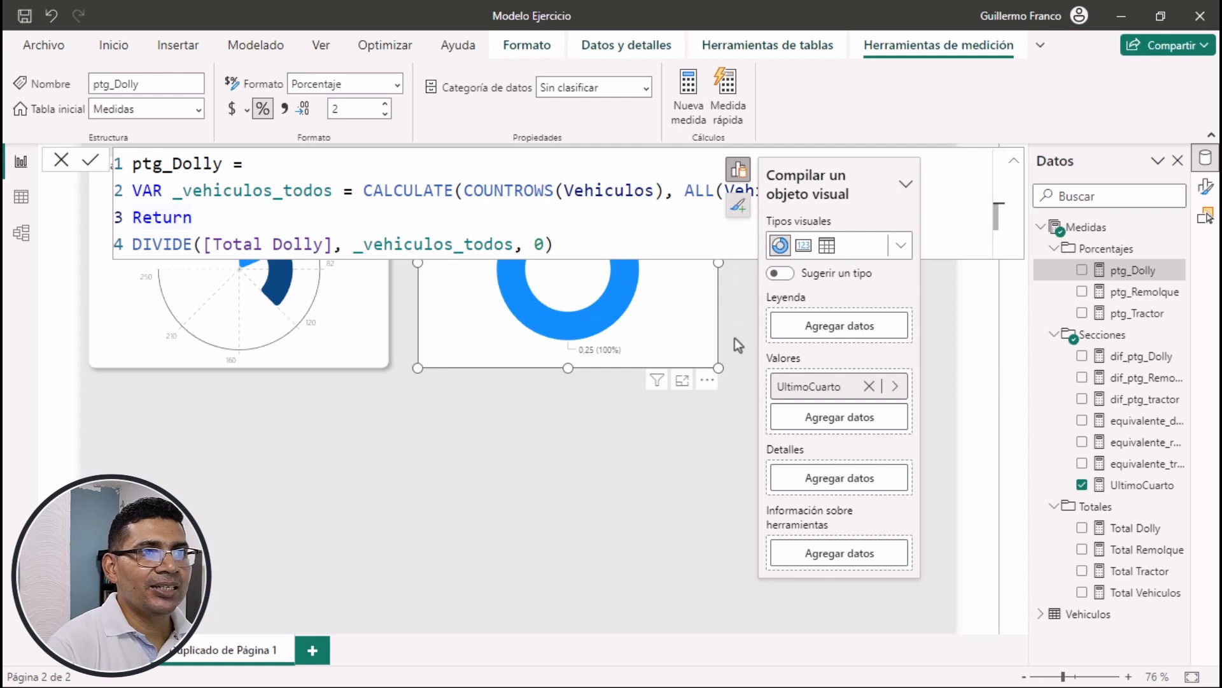
click(720, 404)
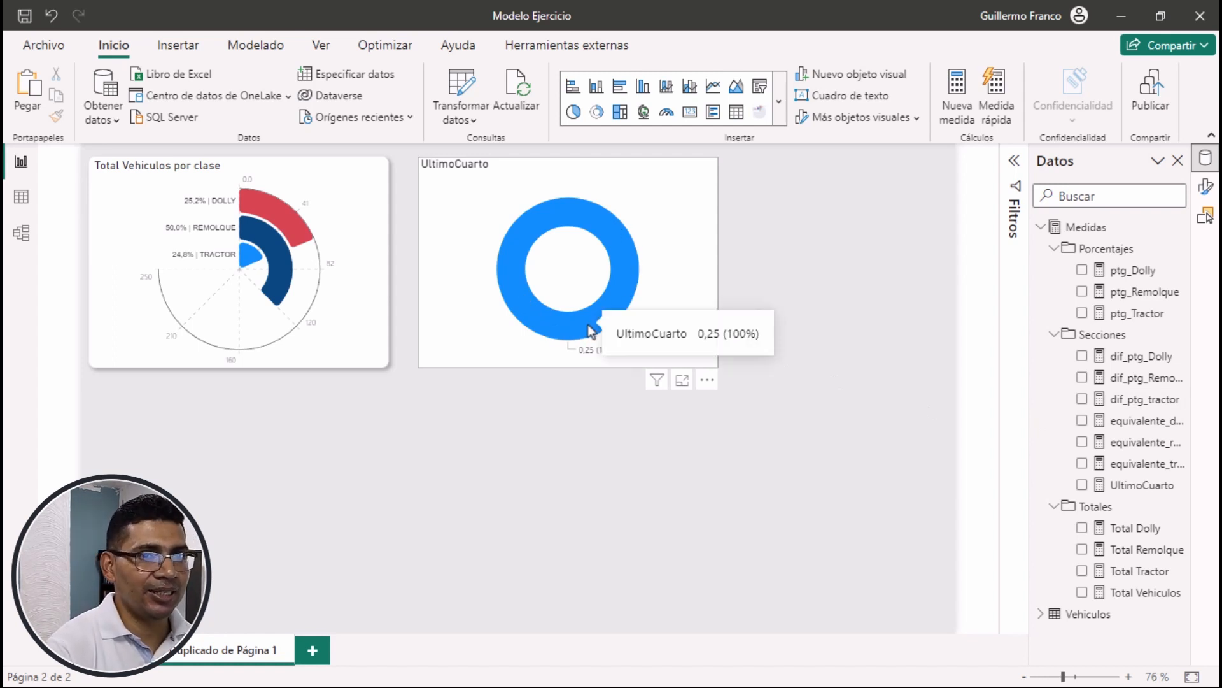
click(1127, 425)
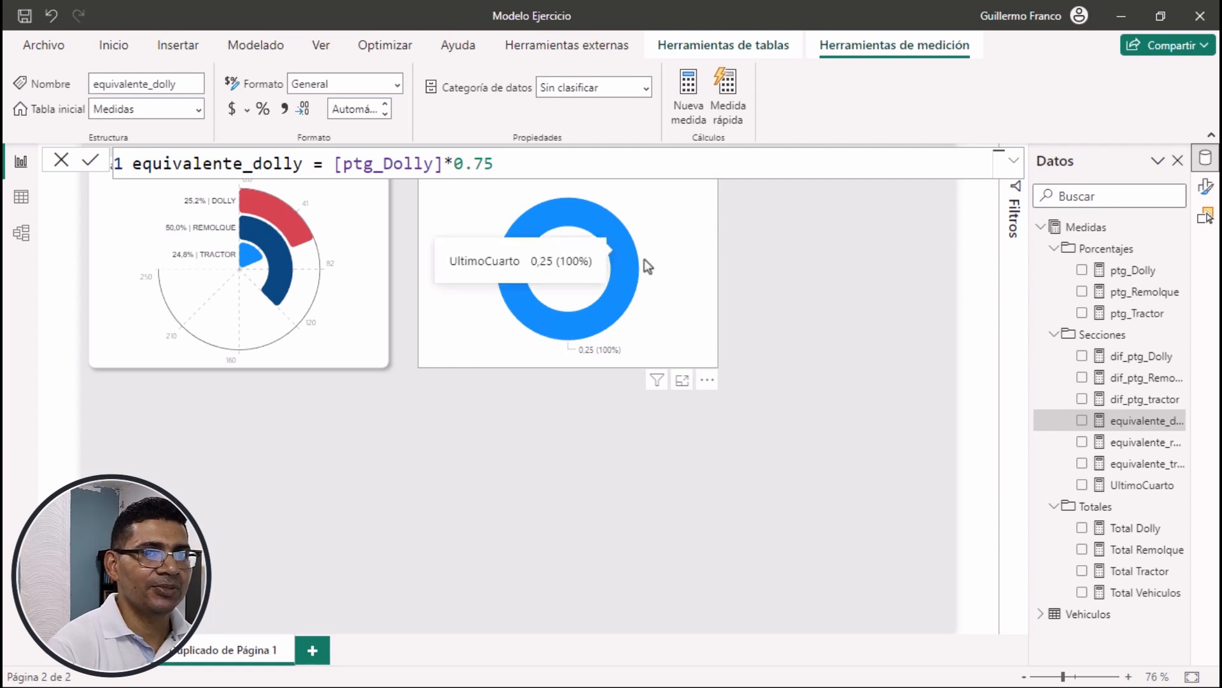
Add the equivalente_dolly measure to the donut chart's values and place it before UltimoCuarto
click(678, 284)
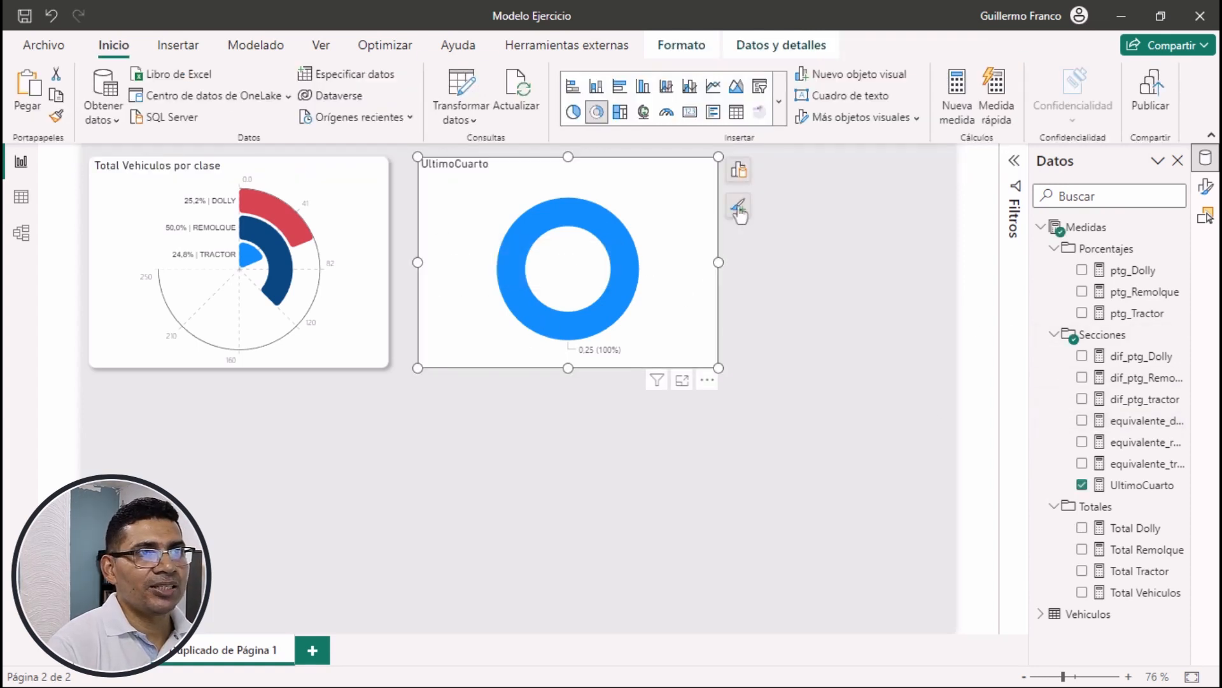
click(739, 170)
click(841, 418)
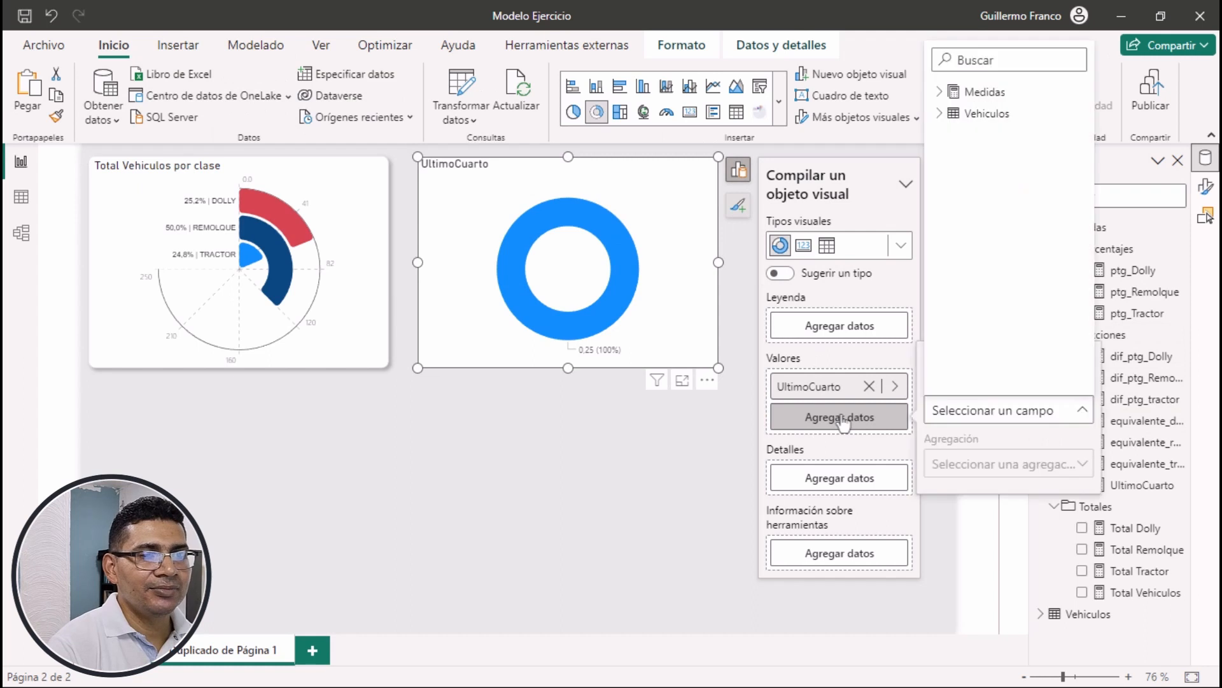
click(940, 92)
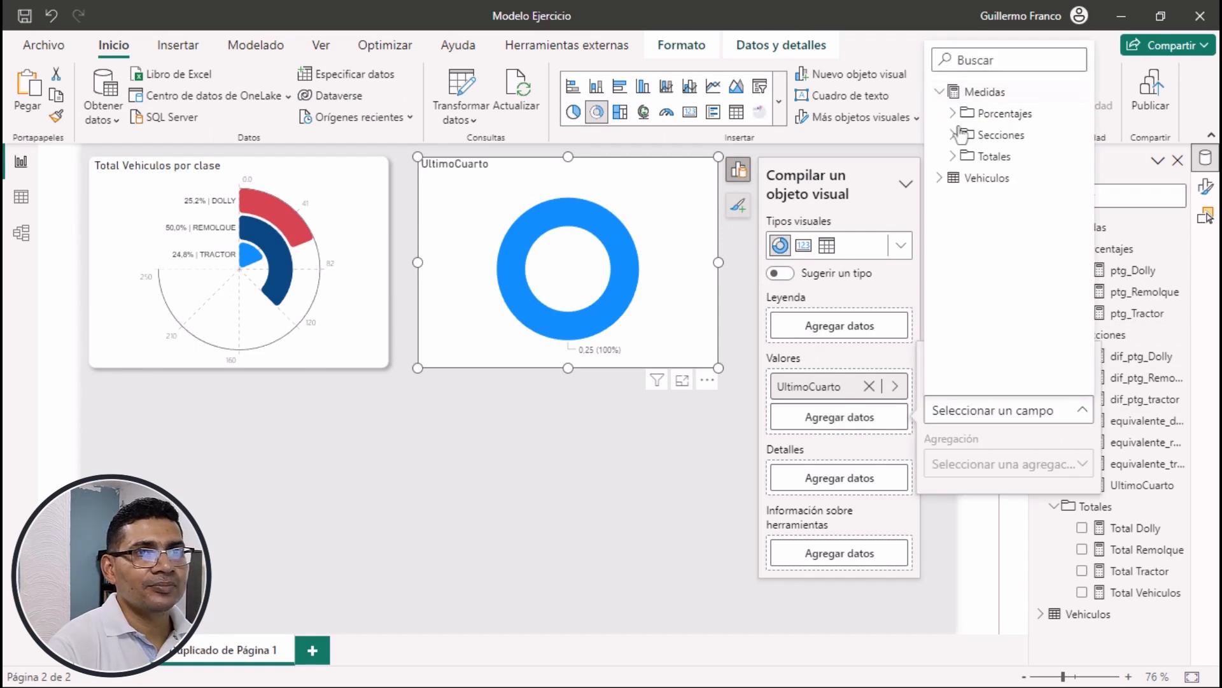
click(955, 135)
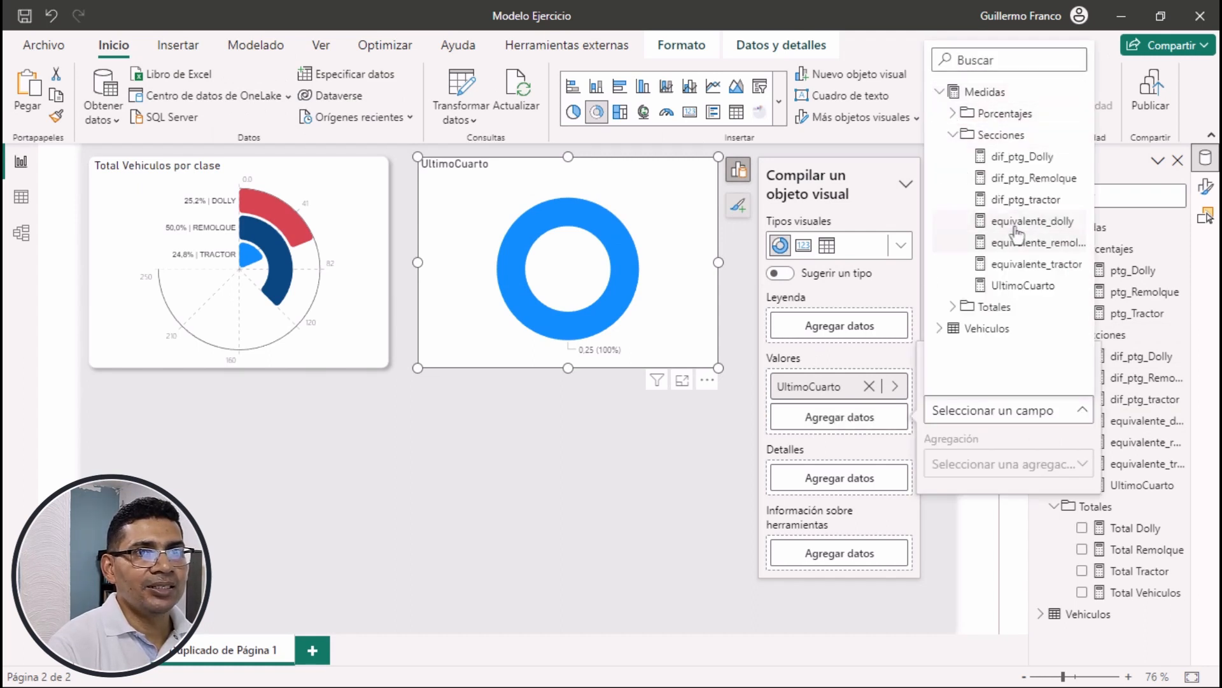
click(990, 221)
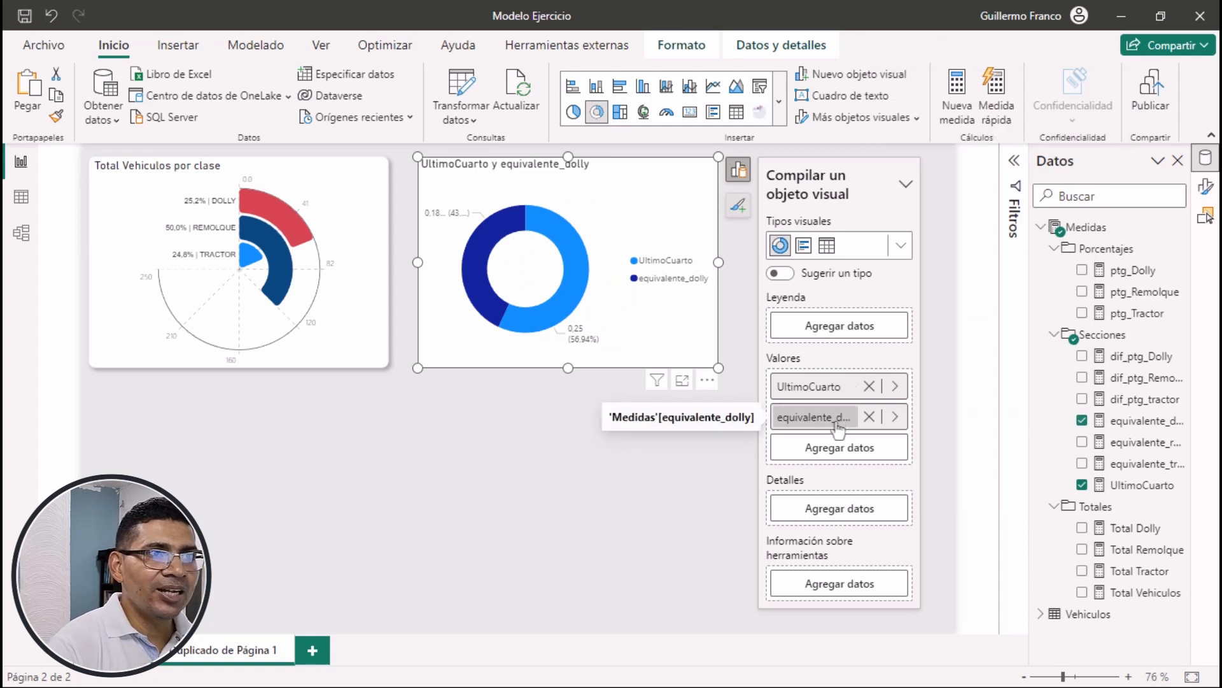
drag(828, 417, 841, 372)
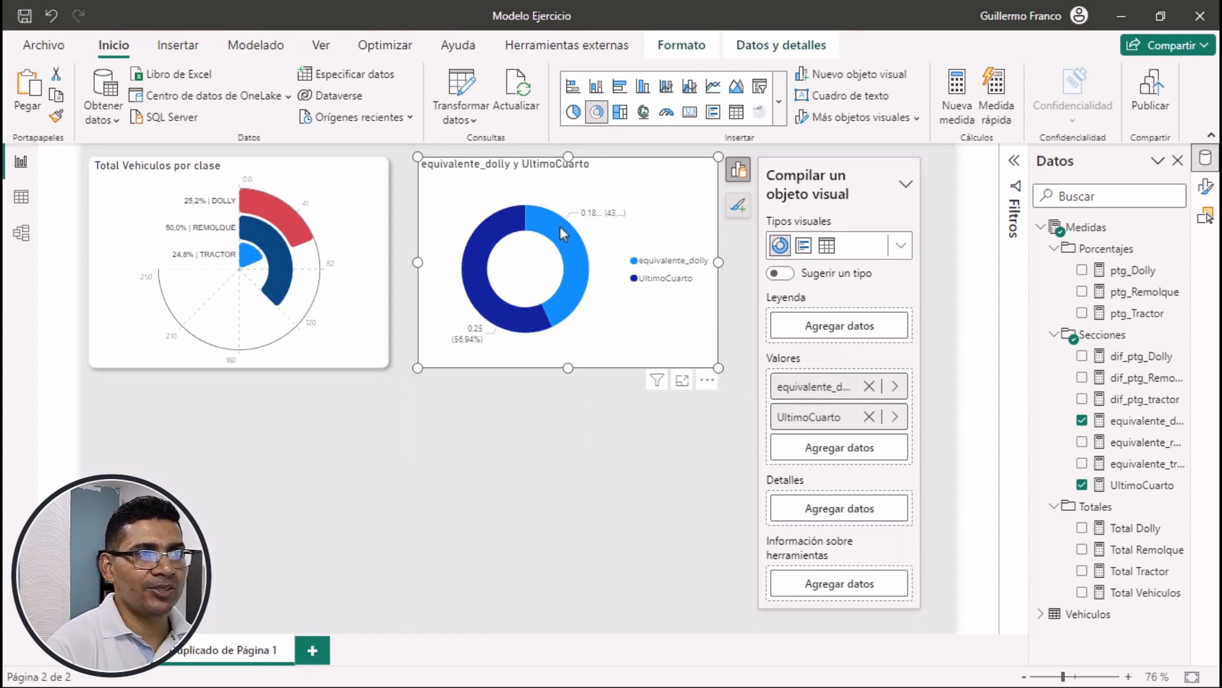
mouse_move(521, 221)
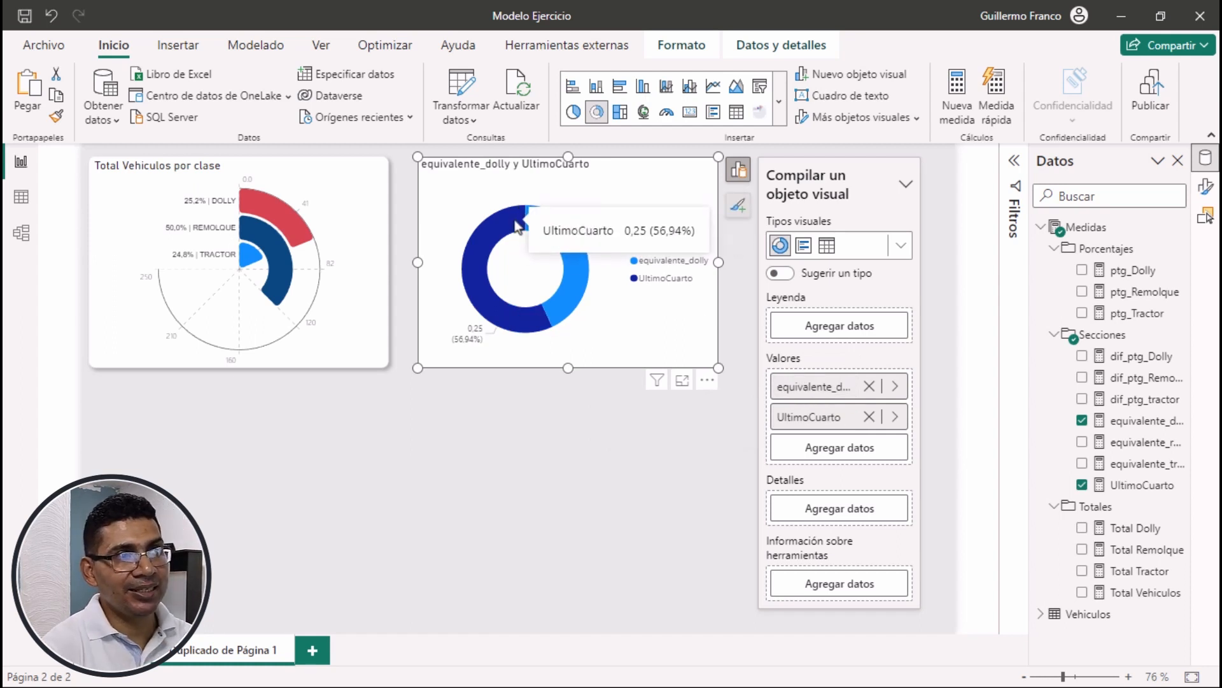
mouse_move(576, 234)
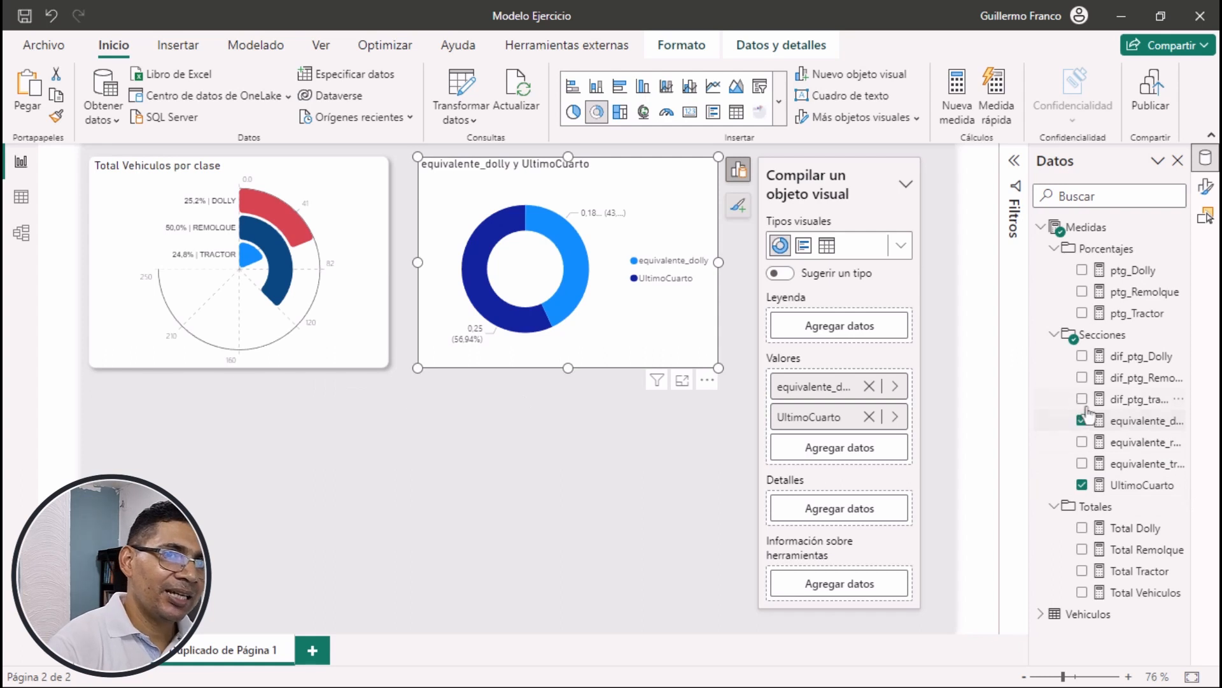
Add the dif_ptg_Dolly measure to the donut chart's values between equivalente_dolly and UltimoCuarto
click(1137, 357)
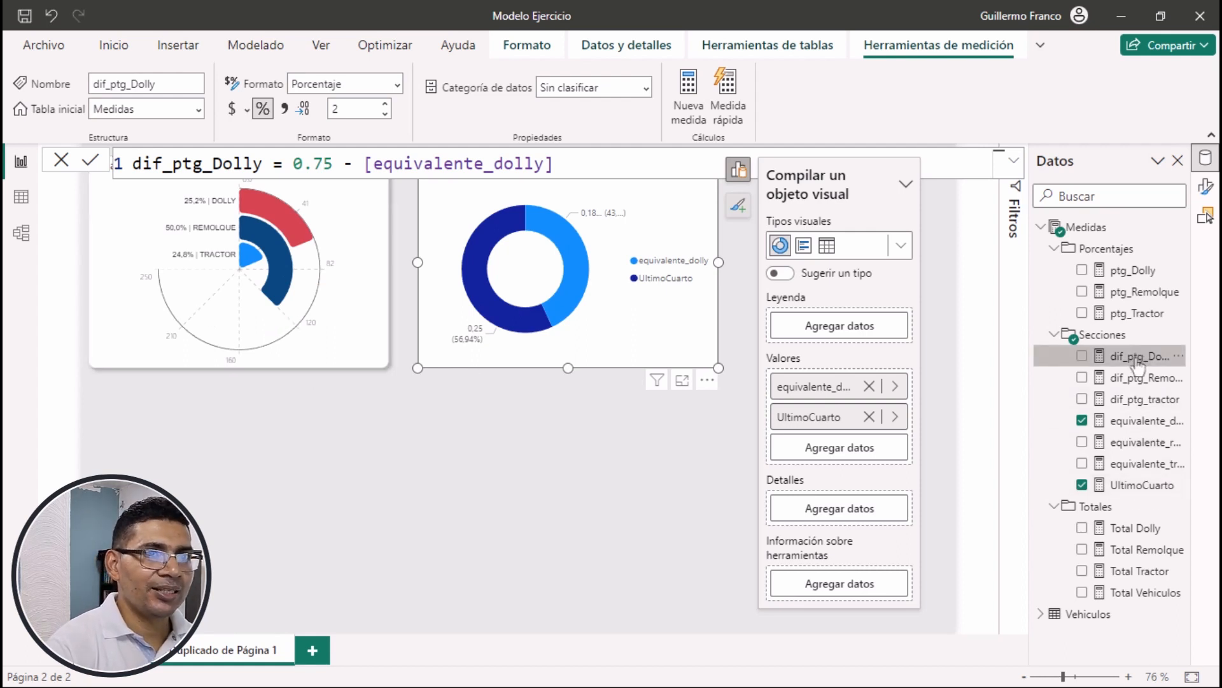
drag(1131, 358, 857, 399)
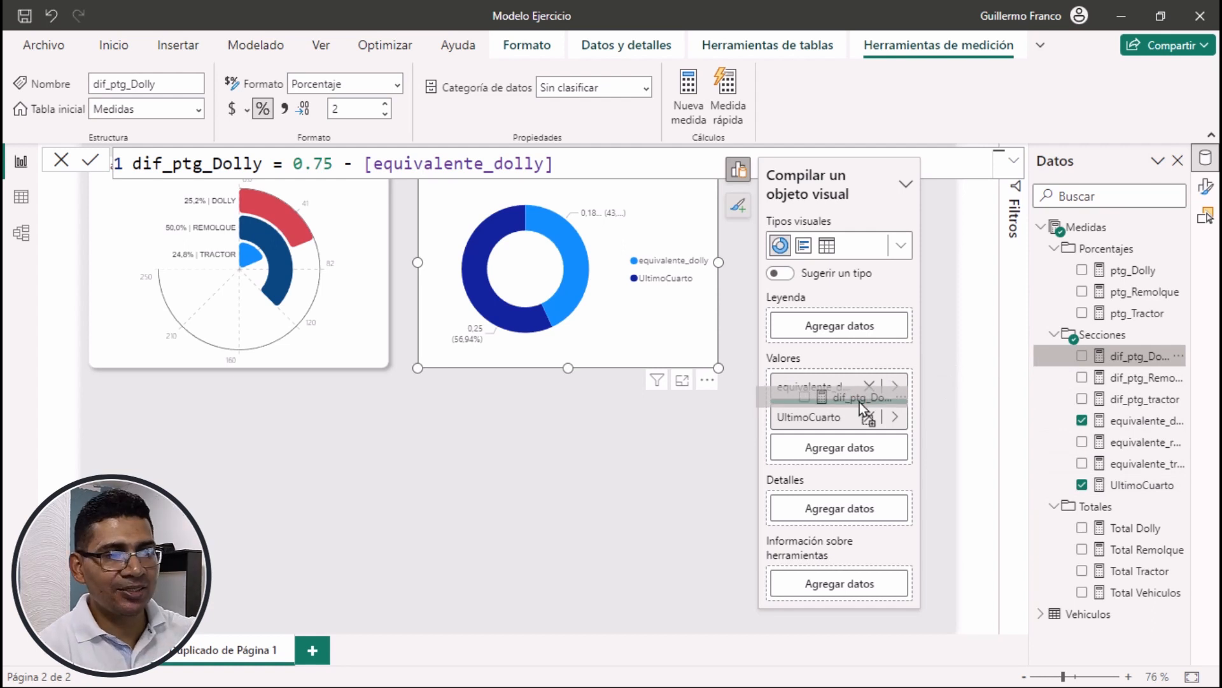
drag(860, 403, 859, 404)
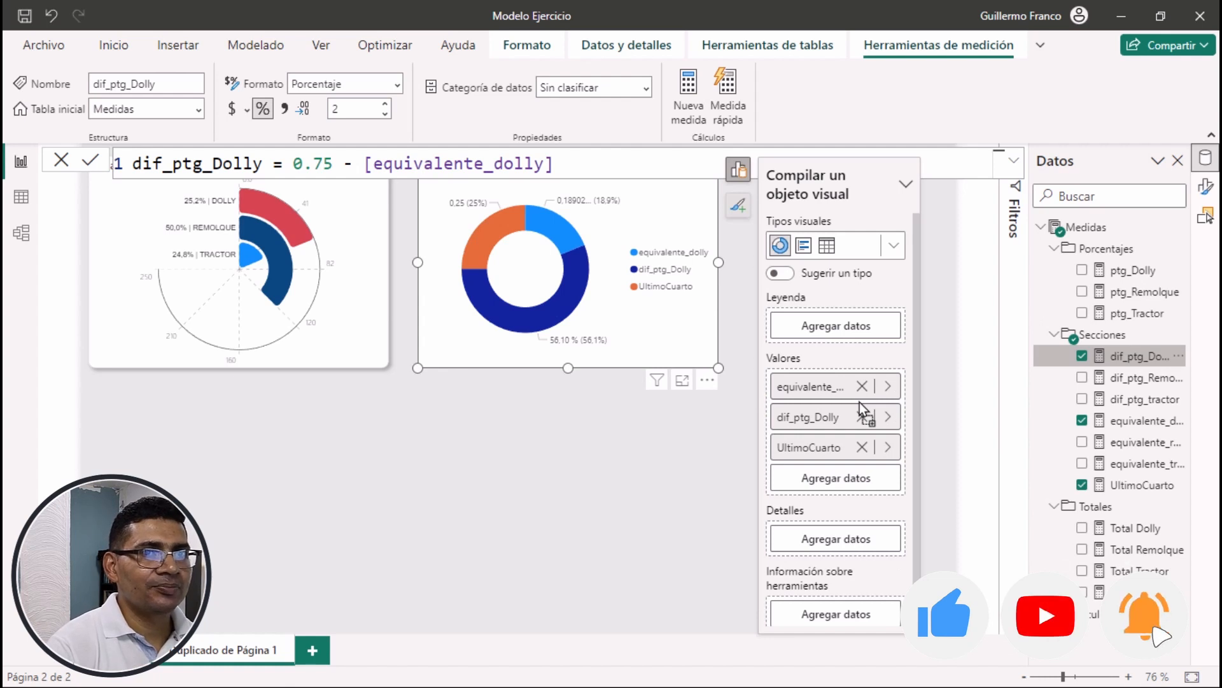
Color the donut chart's equivalente_dolly segment with the theme's red
click(1206, 186)
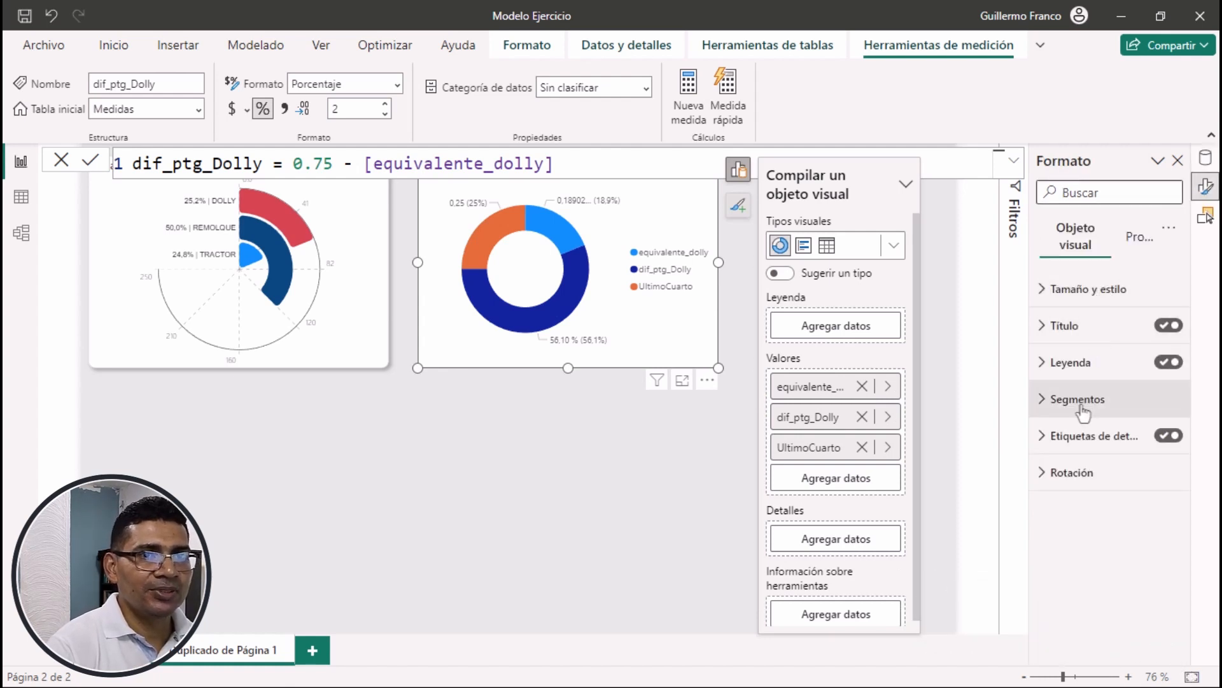
click(682, 328)
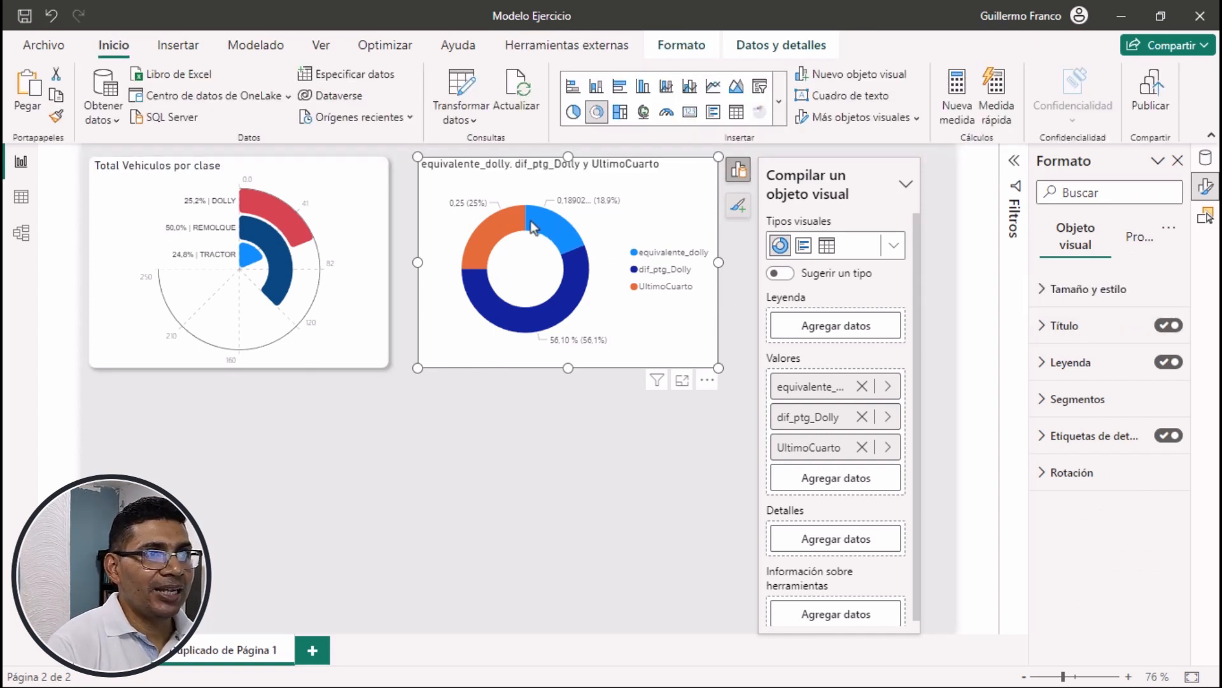
click(1078, 399)
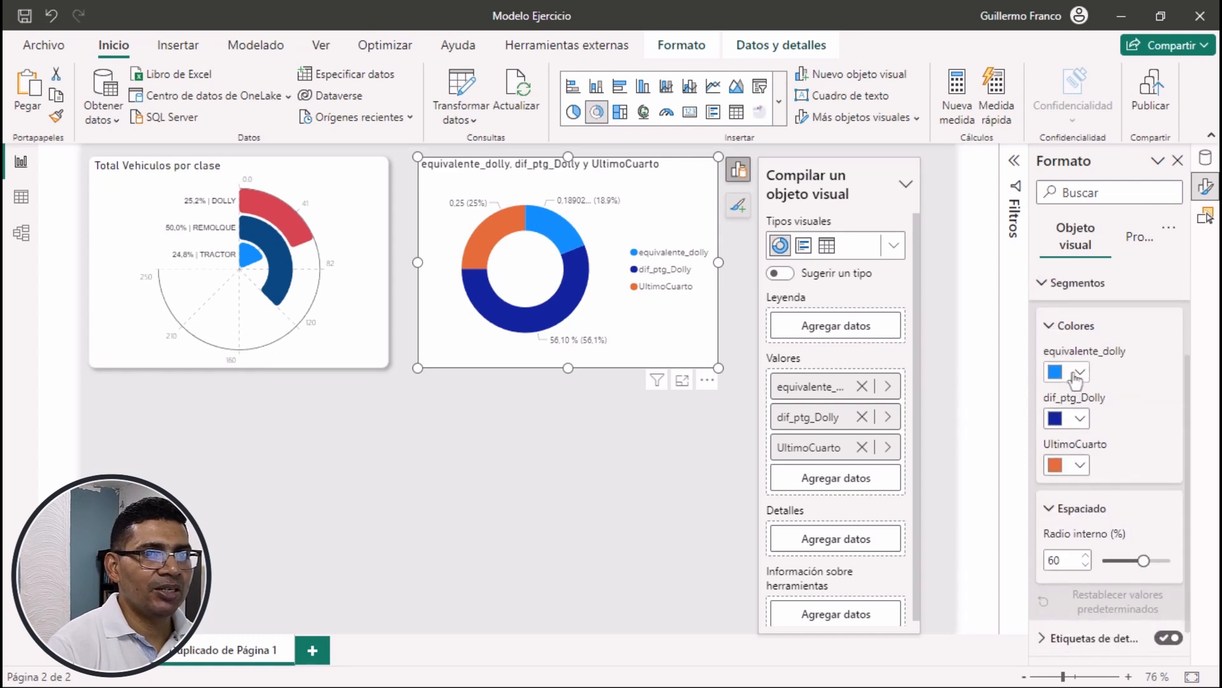
click(1078, 374)
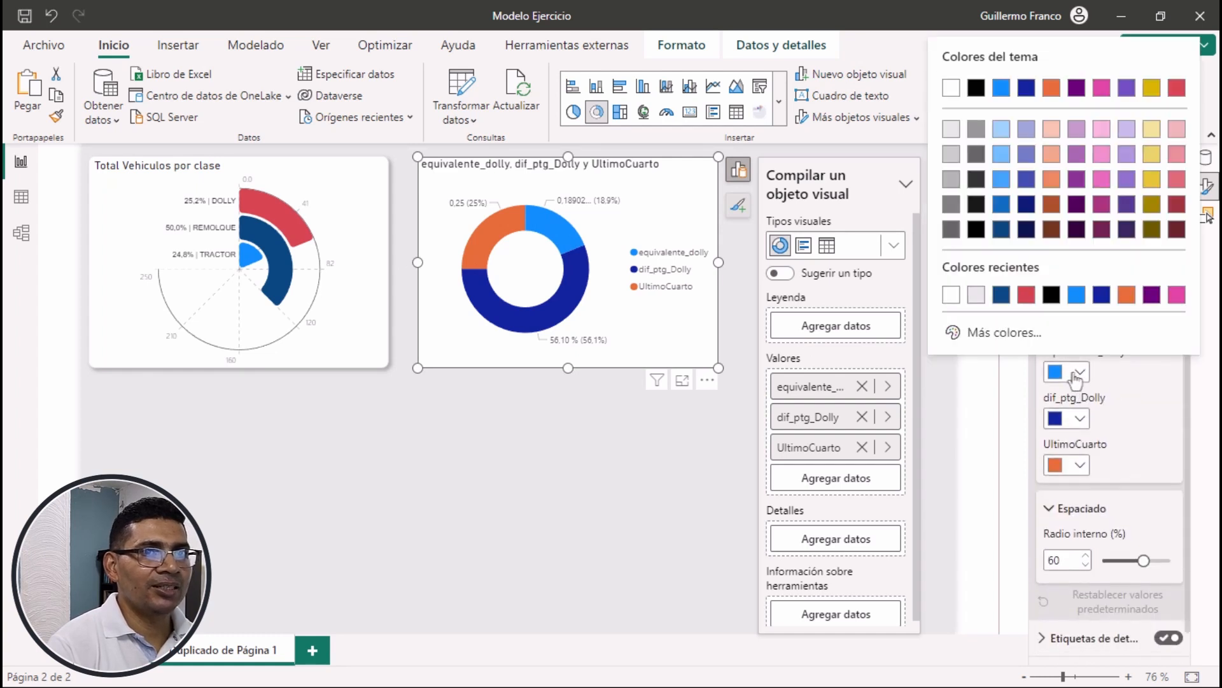
click(1175, 89)
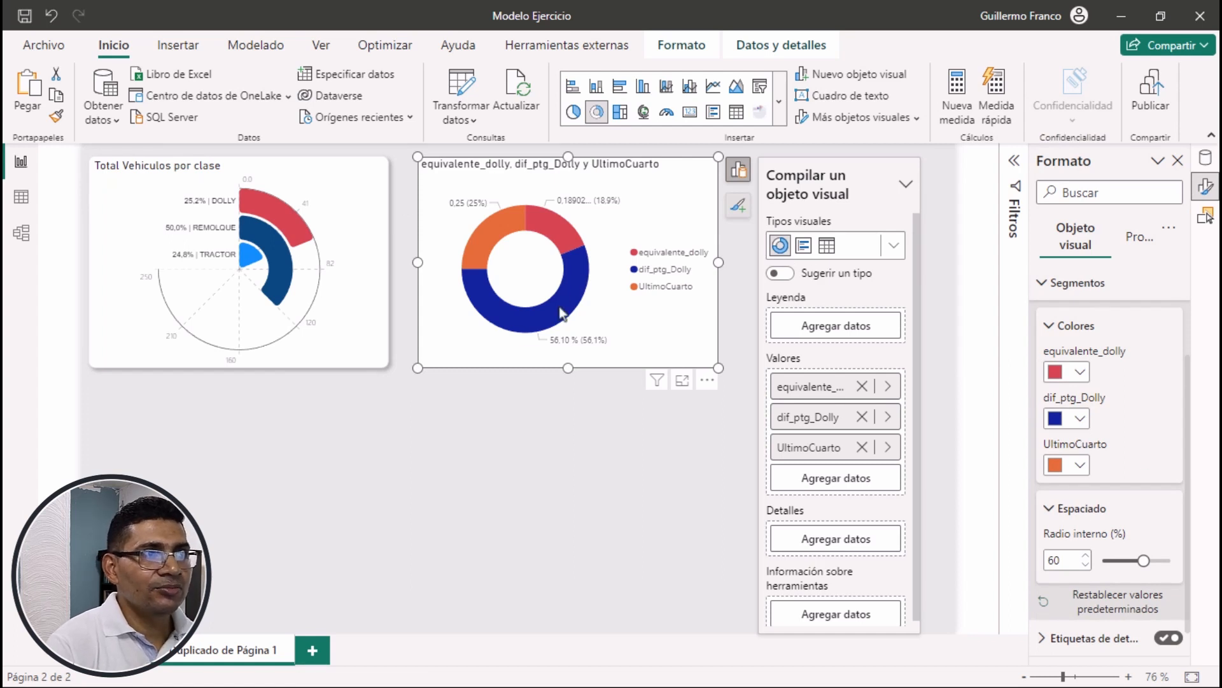
Color the dif_ptg_Dolly segment light grey (Blanco, 10 % más oscuro) and the UltimoCuarto segment white
click(1080, 419)
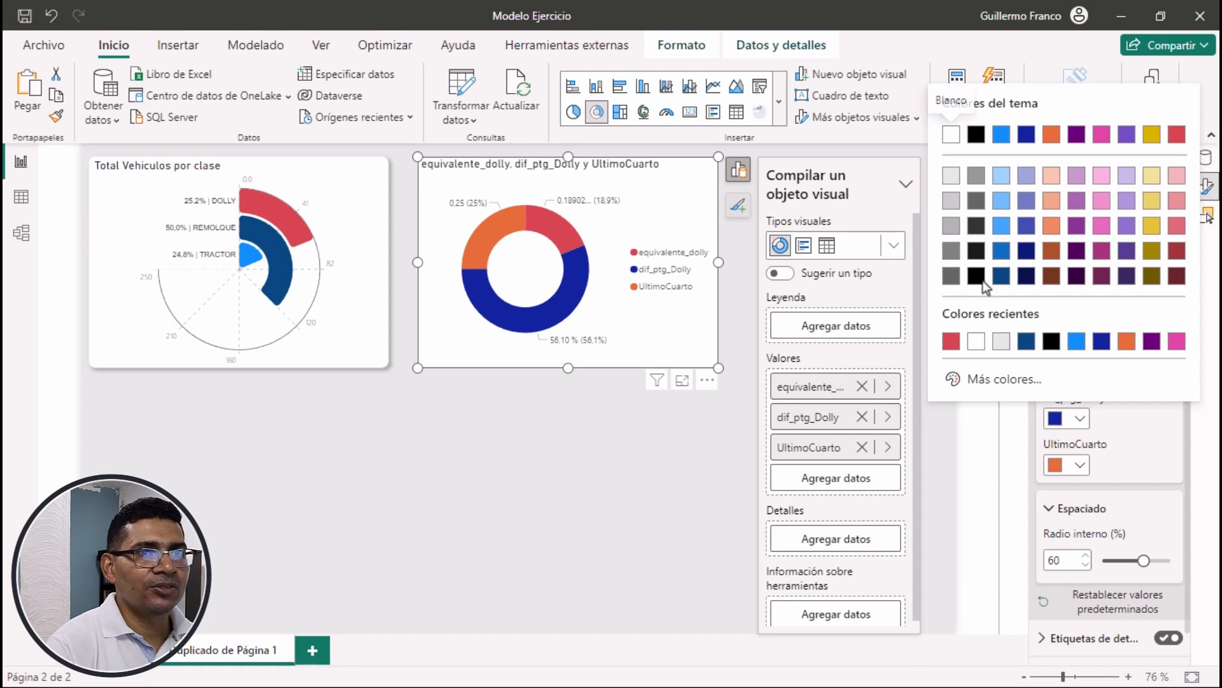
click(953, 185)
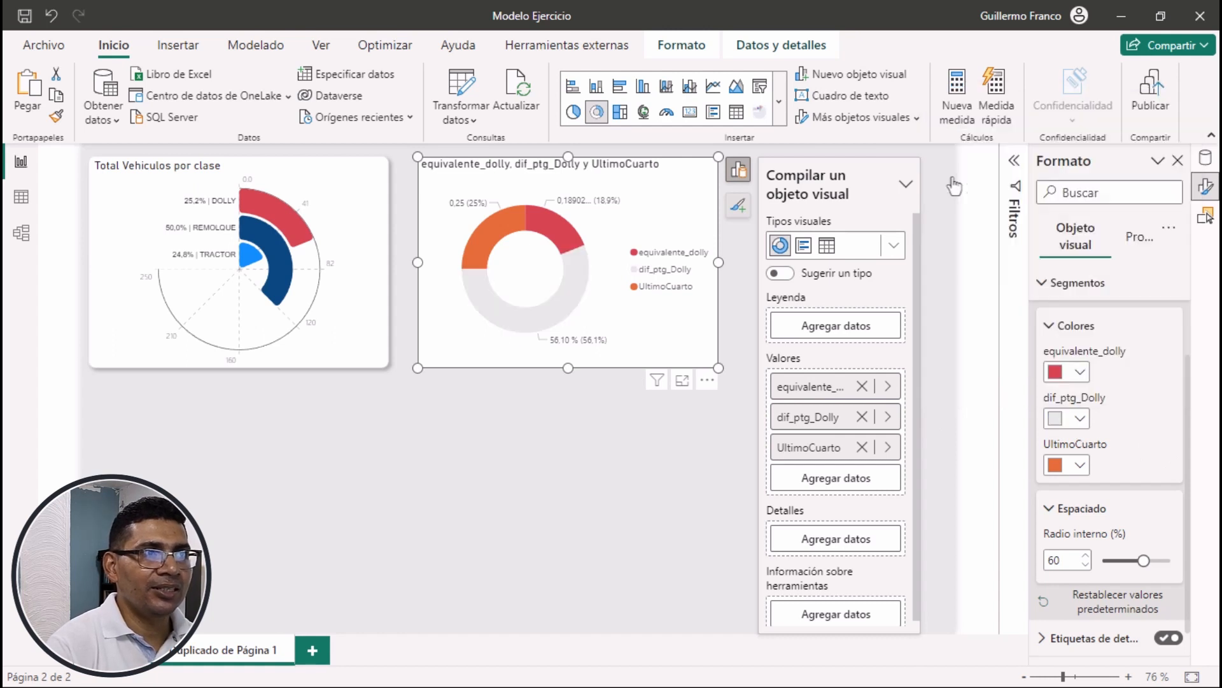
click(1081, 465)
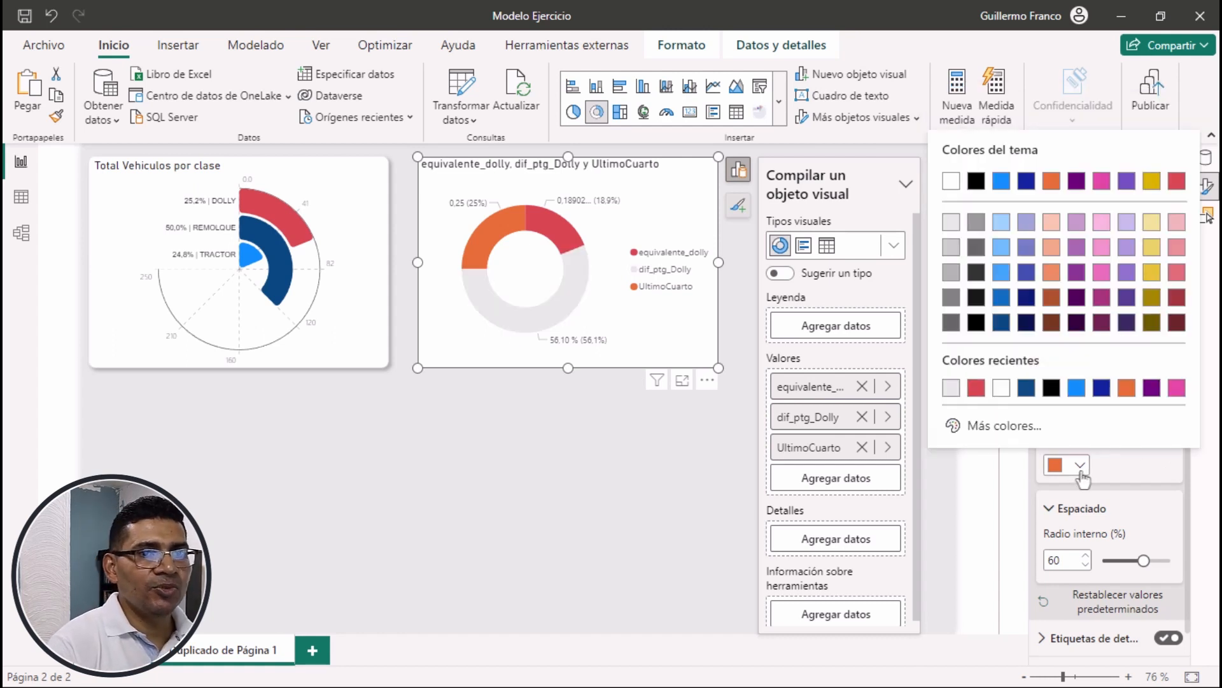
click(951, 181)
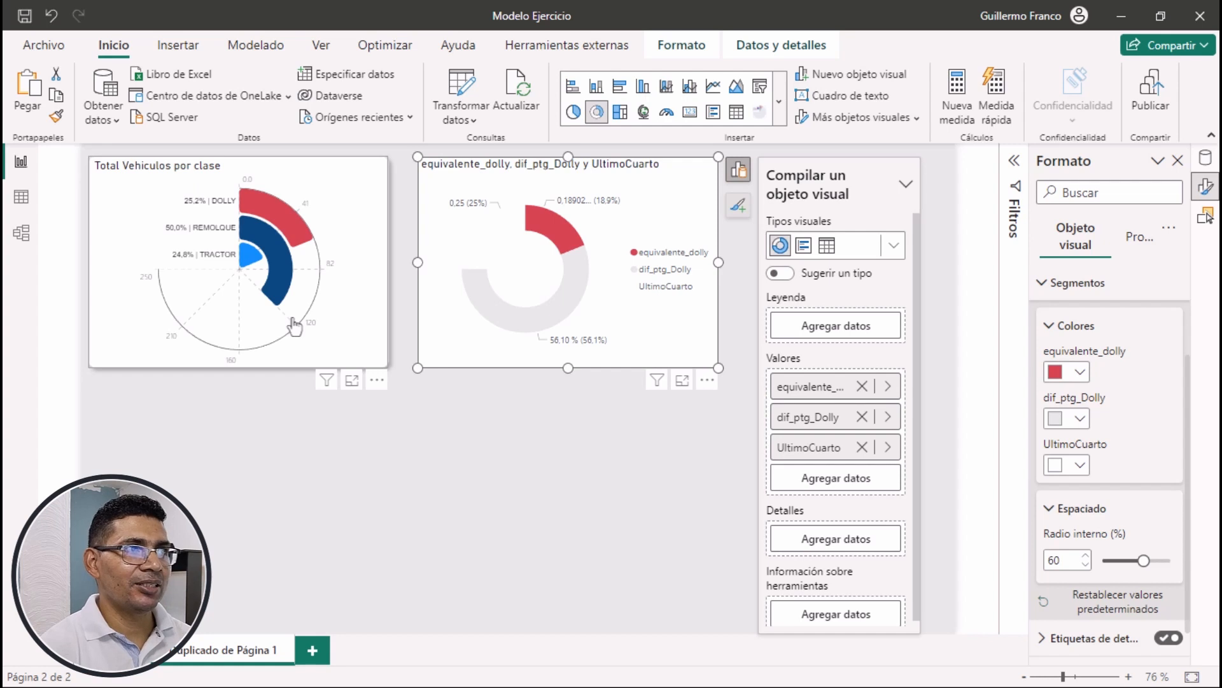
Turn off the donut chart's title, legend and detail labels
scroll(1156, 419, up, 1)
scroll(1144, 430, down, 2)
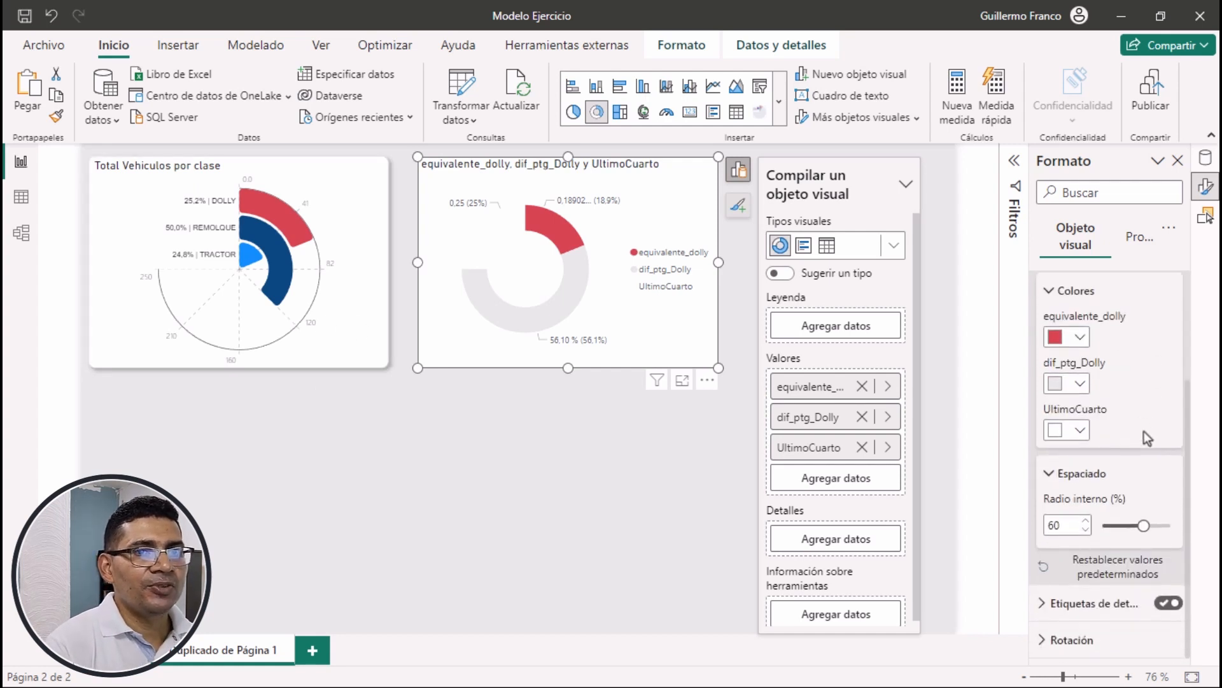
scroll(1103, 363, up, 4)
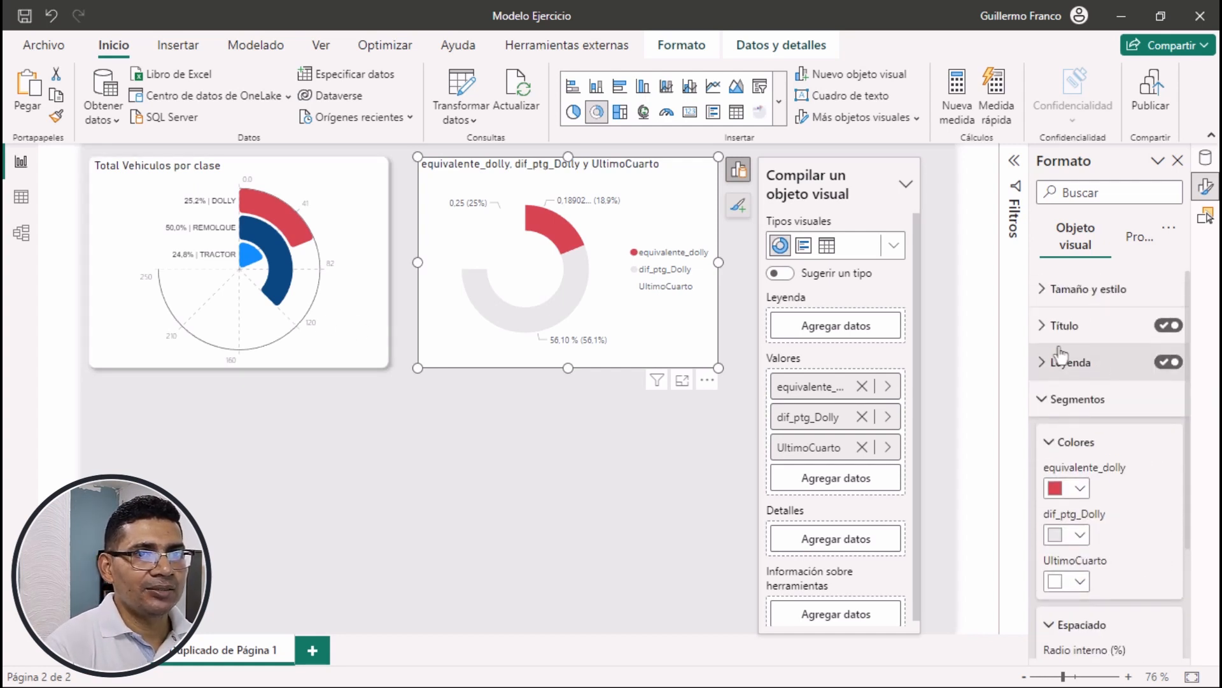
click(1065, 400)
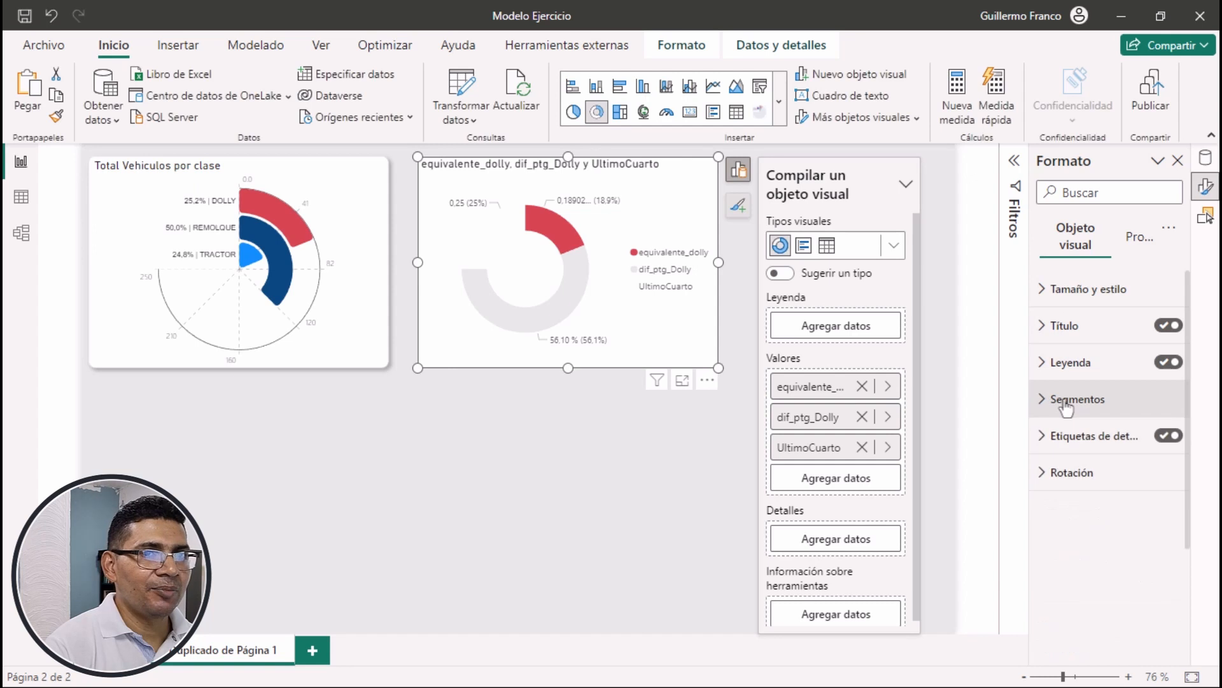
click(1166, 327)
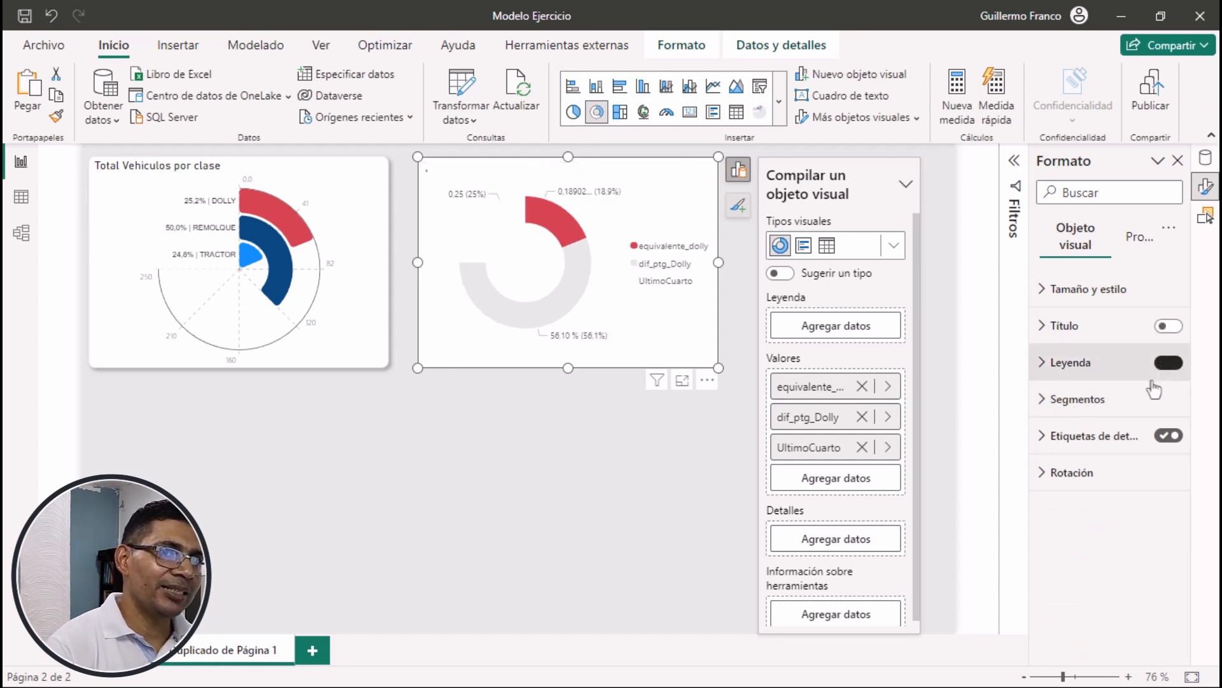
click(1162, 366)
click(1167, 435)
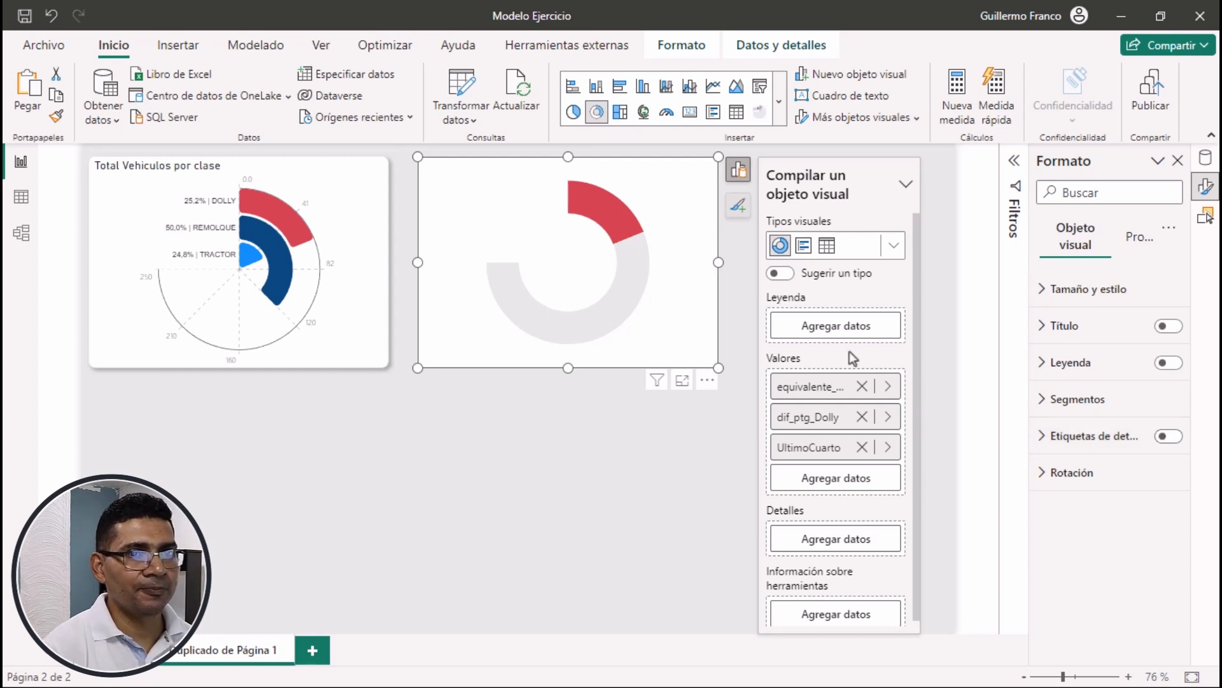
Set the inner radius of the donut chart's segments to 80%
click(1075, 399)
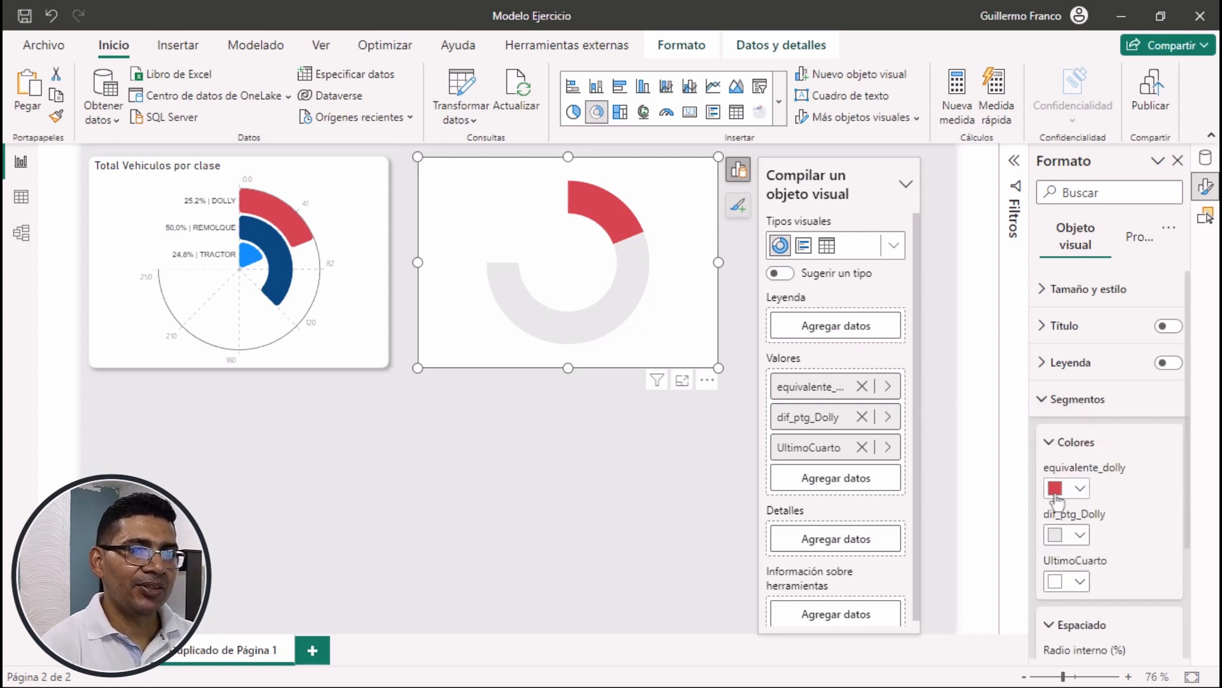
scroll(1055, 499, down, 3)
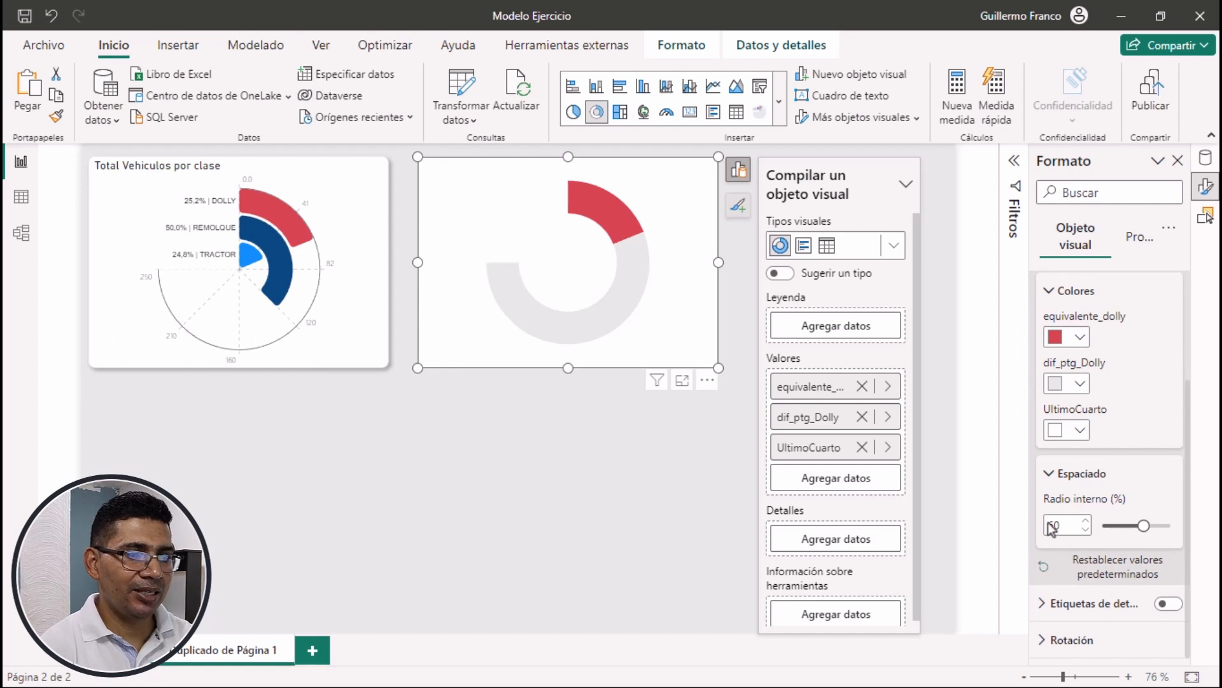
click(1074, 524)
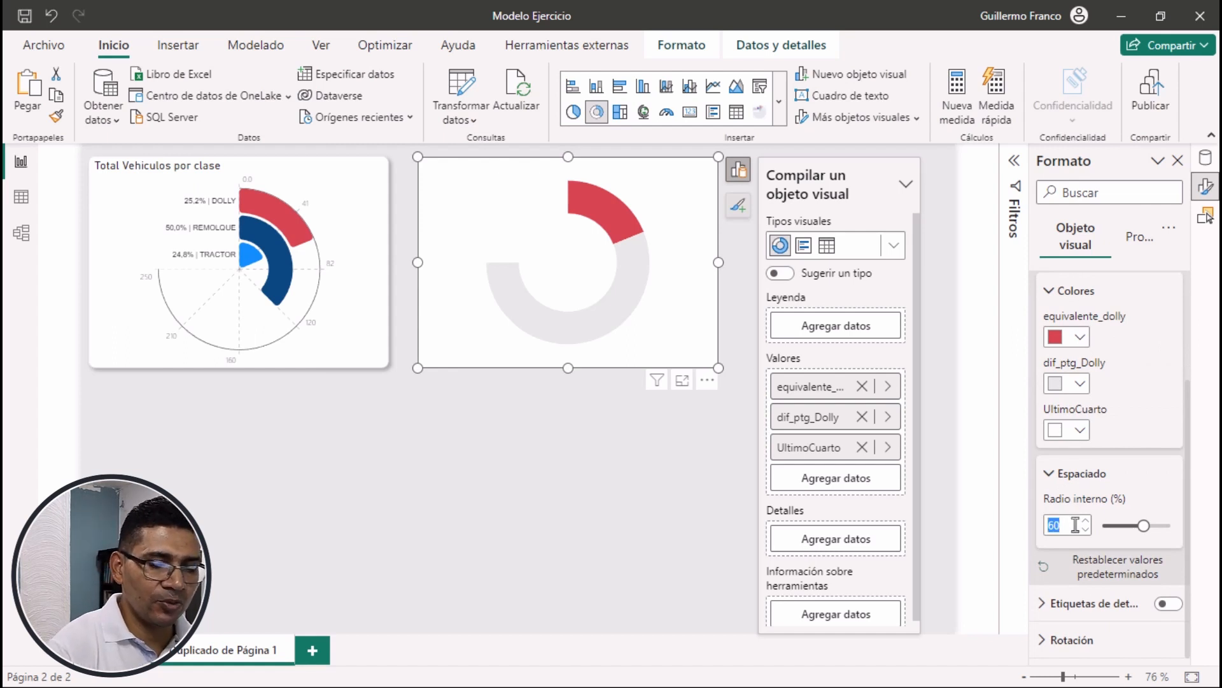
text(80)
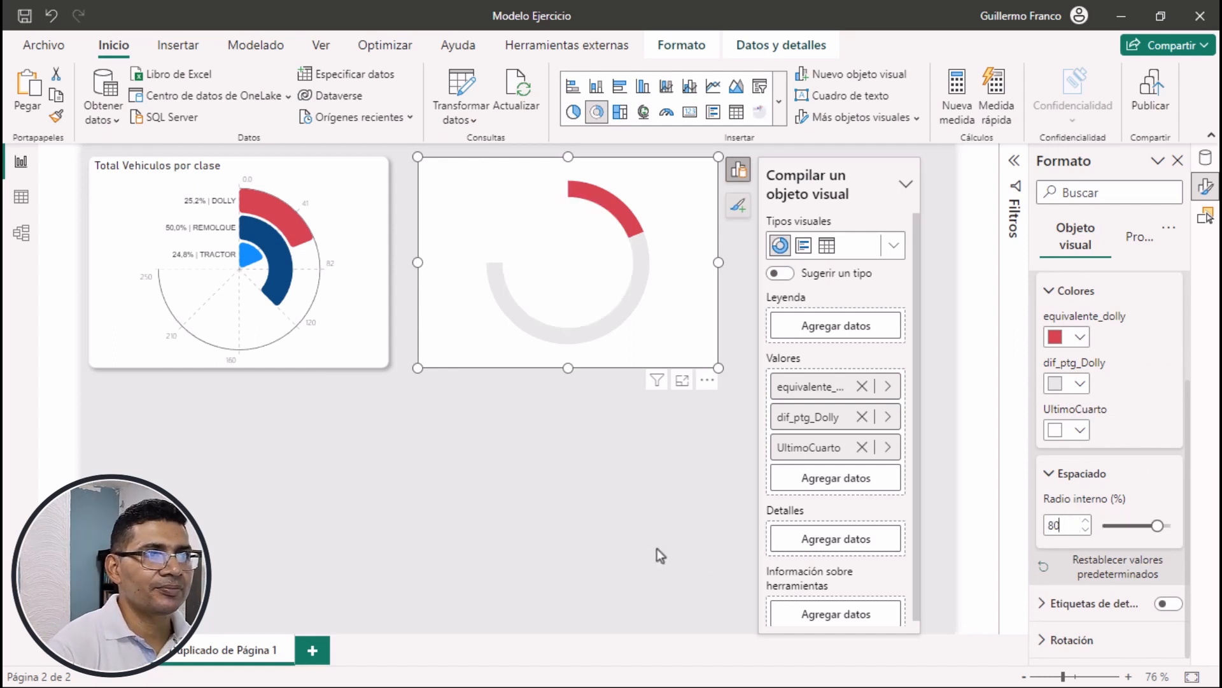
click(647, 529)
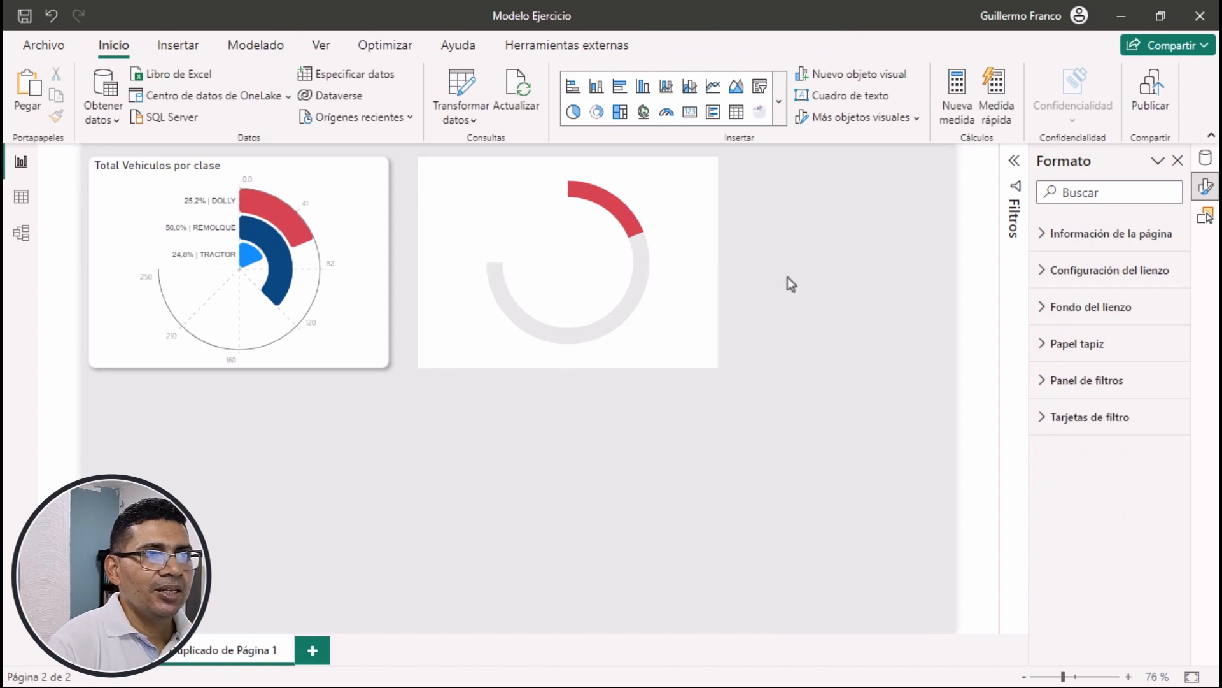
Set the donut chart's height and width to 300 each
click(681, 338)
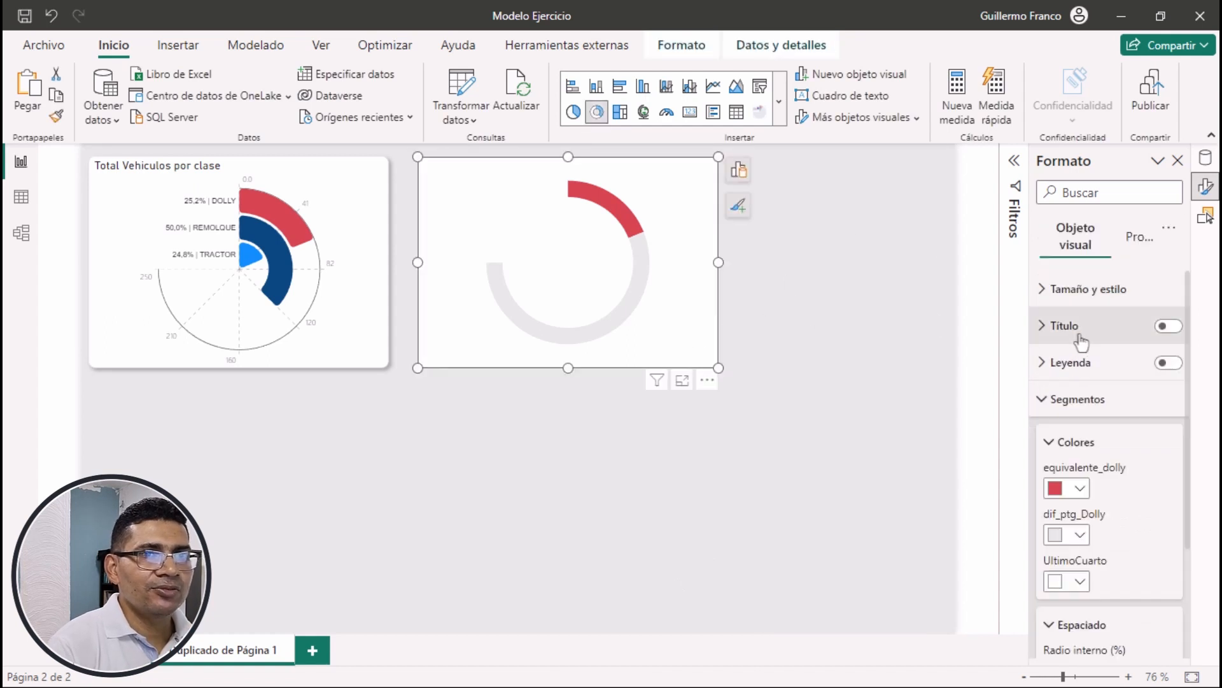
click(1074, 289)
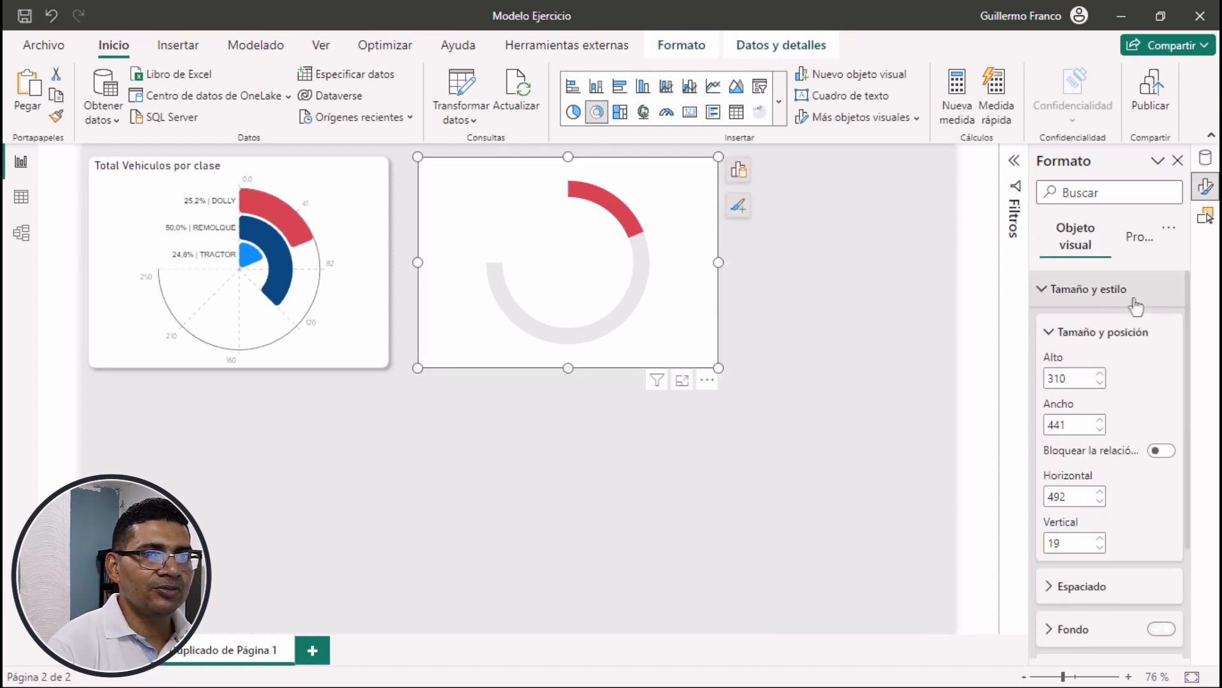
double_click(1078, 375)
text(300)
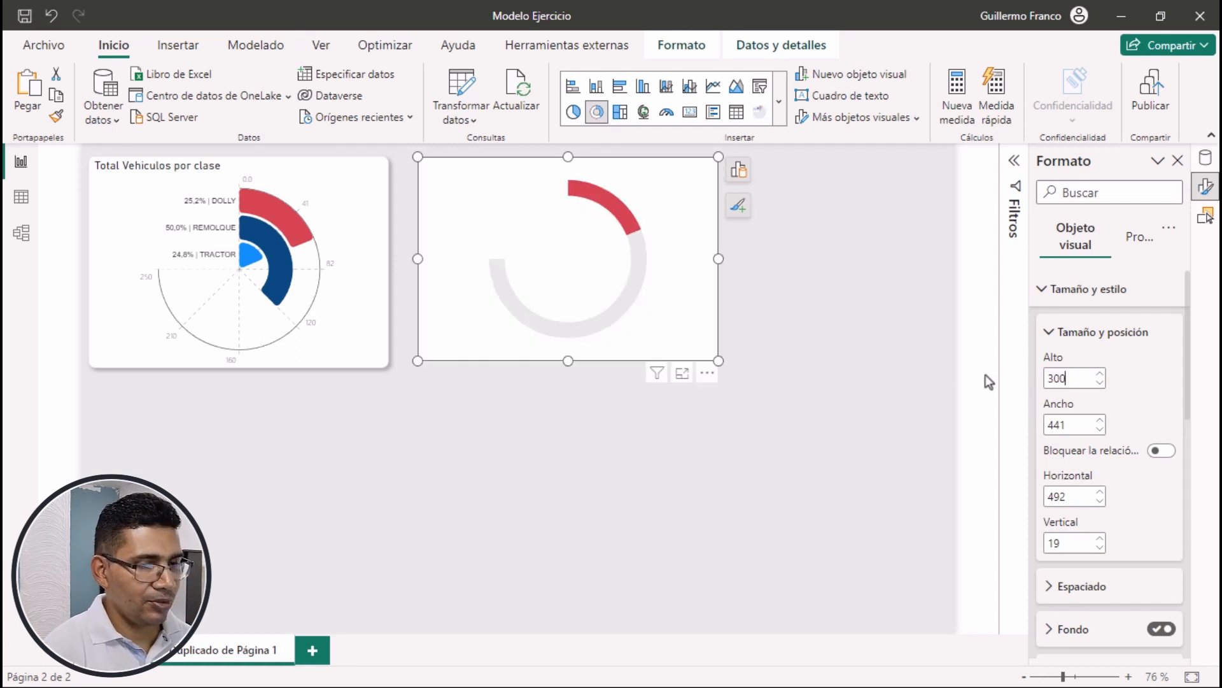
key(Tab)
text(300)
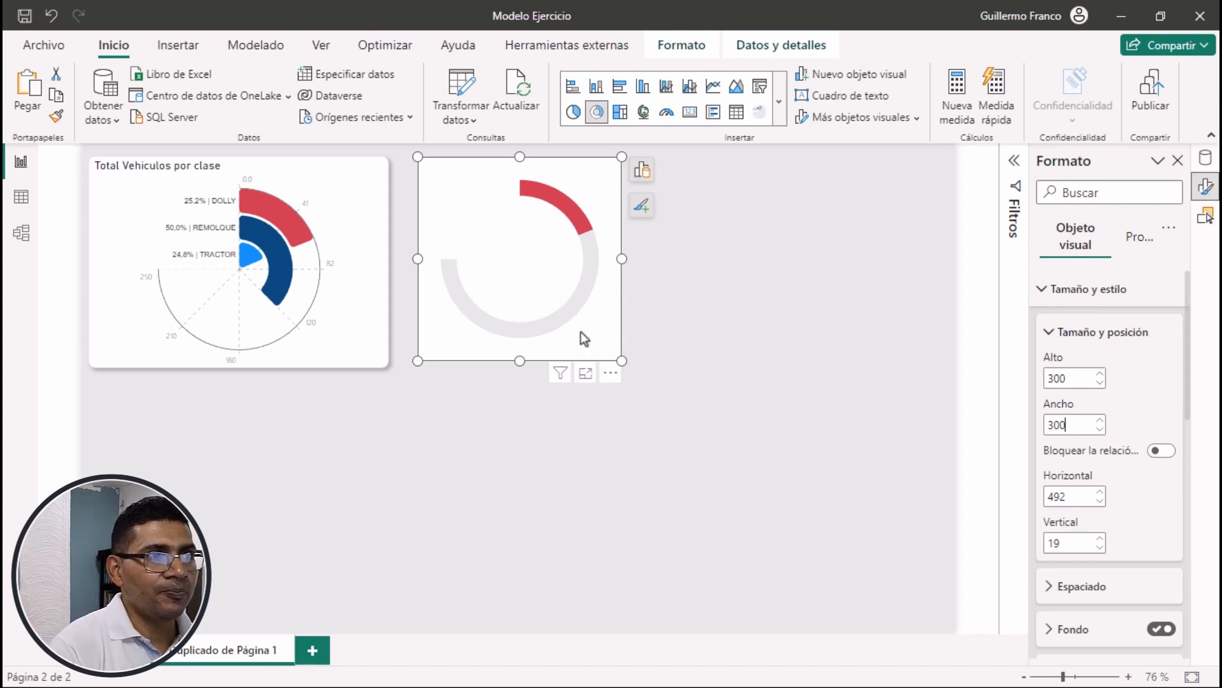
Shift the donut chart away from the radial chart and paste two copies of it, placed side by side beneath the originals
drag(581, 331, 642, 336)
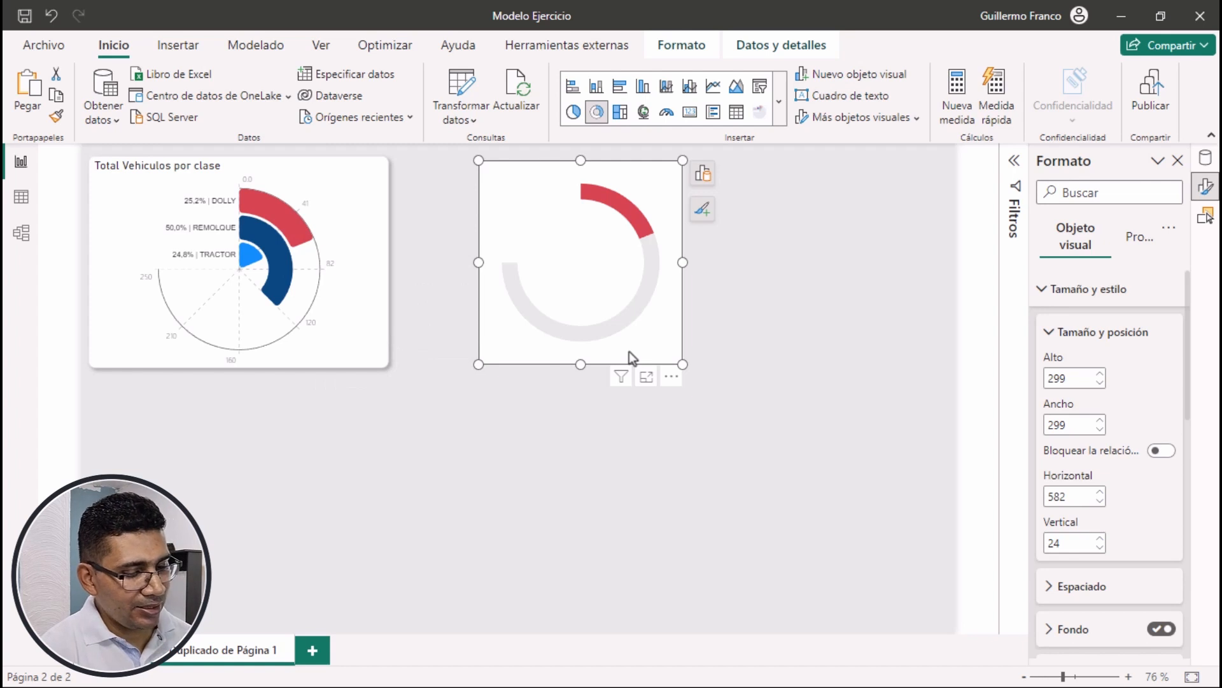
key(ctrl+v)
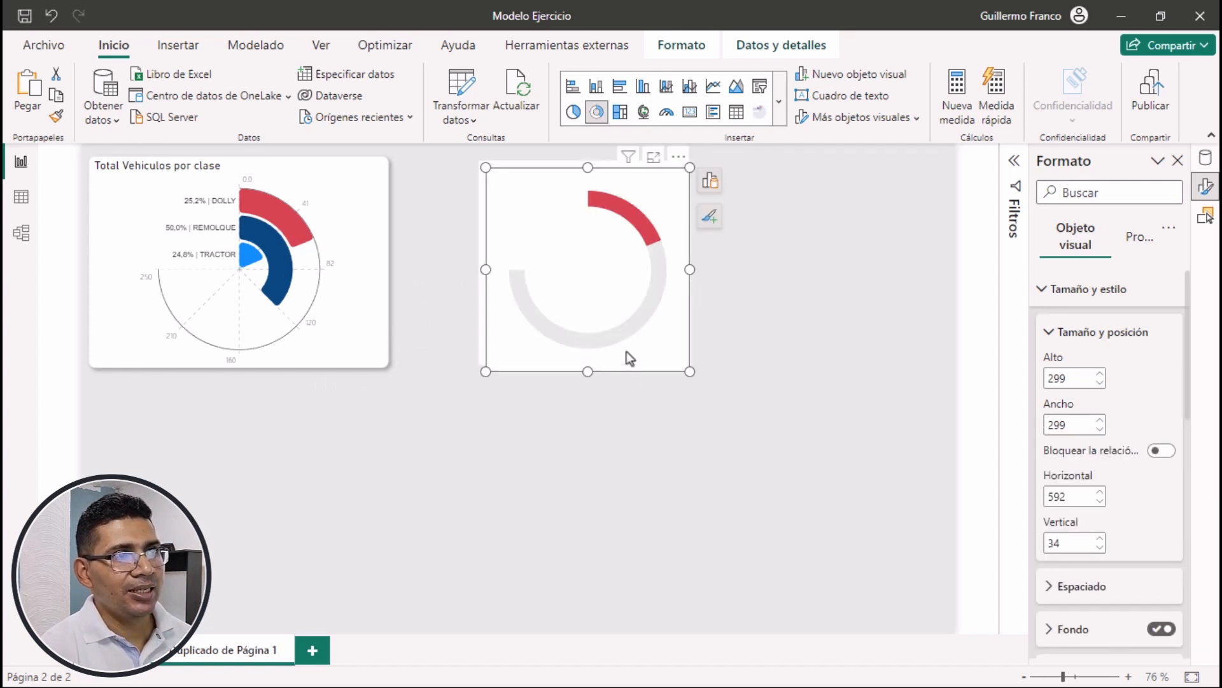
key(ctrl+v)
drag(658, 344, 401, 565)
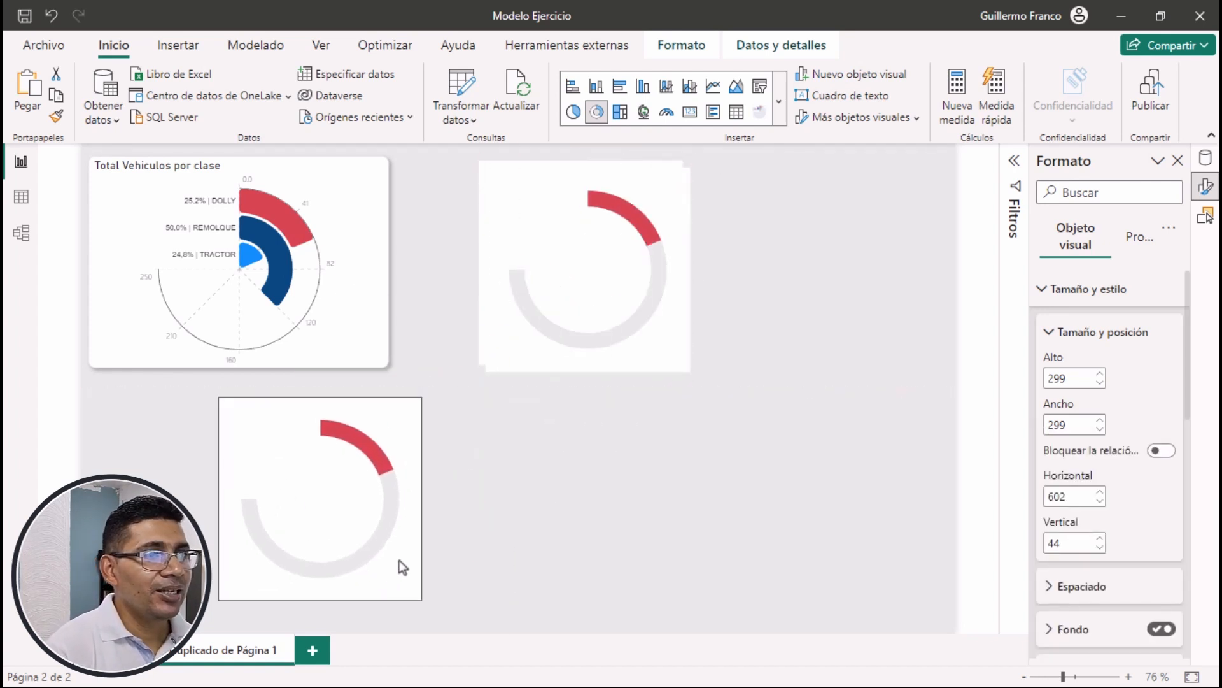
drag(690, 338, 717, 582)
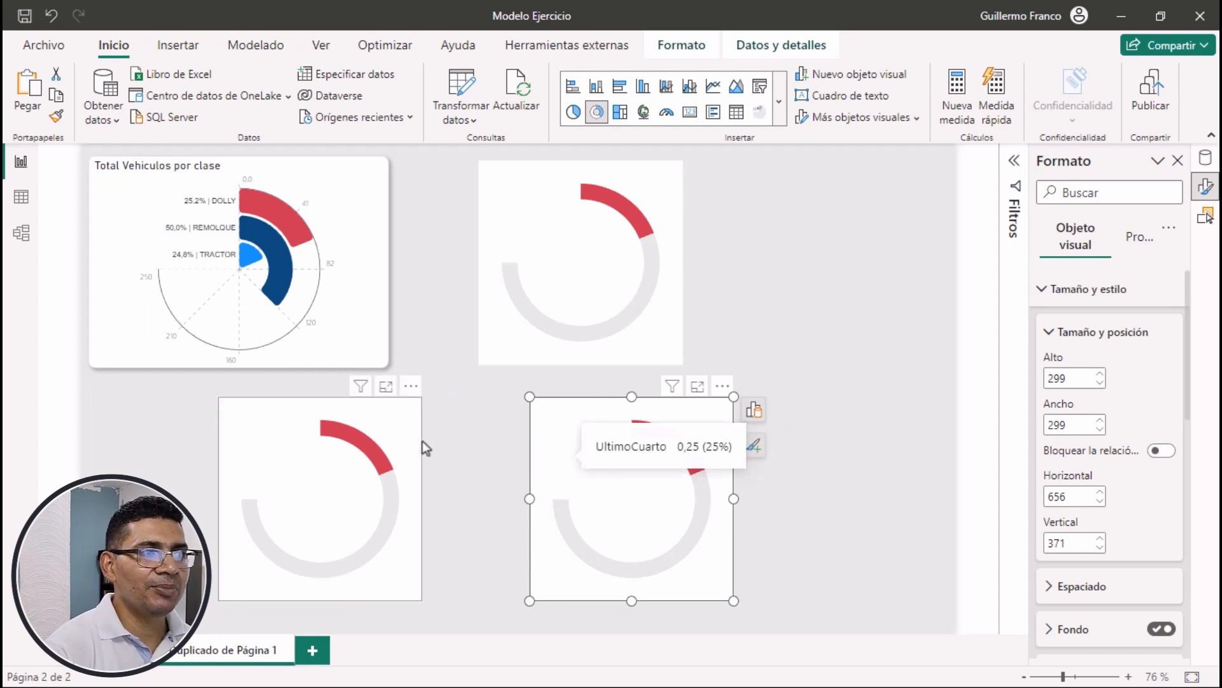
Replace equivalente_dolly with the equivalente_remolque measure in the values of the donut copy beneath the radial chart
click(383, 405)
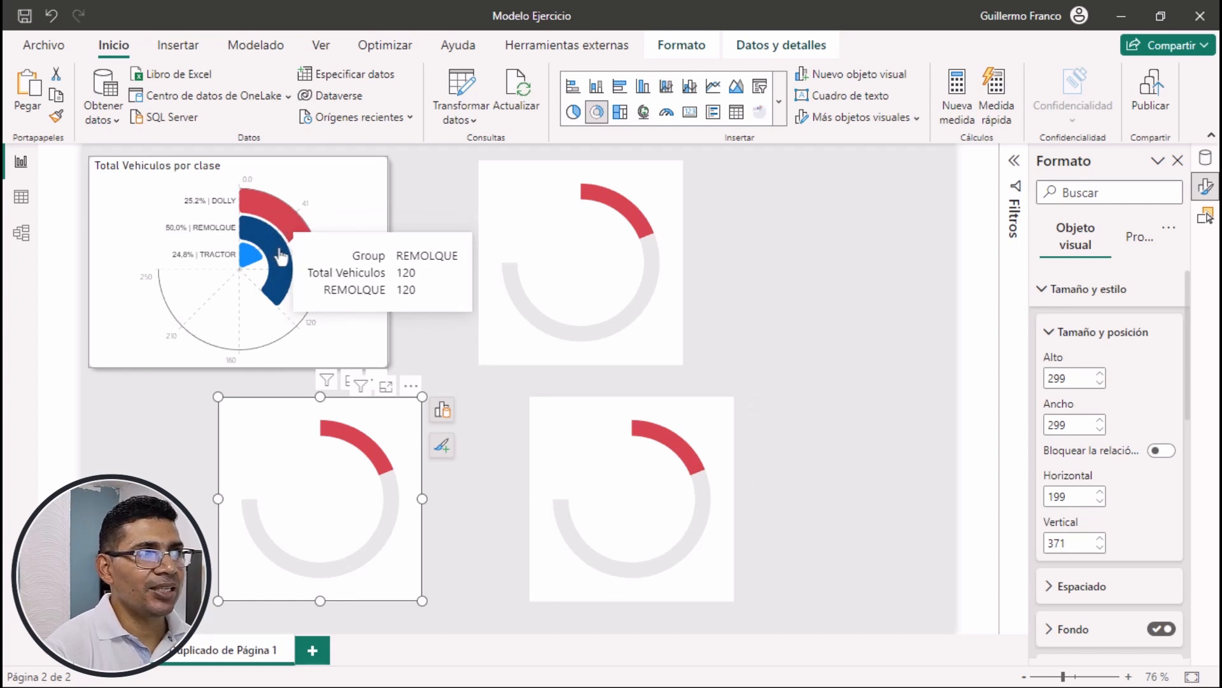
click(443, 409)
scroll(569, 560, down, 3)
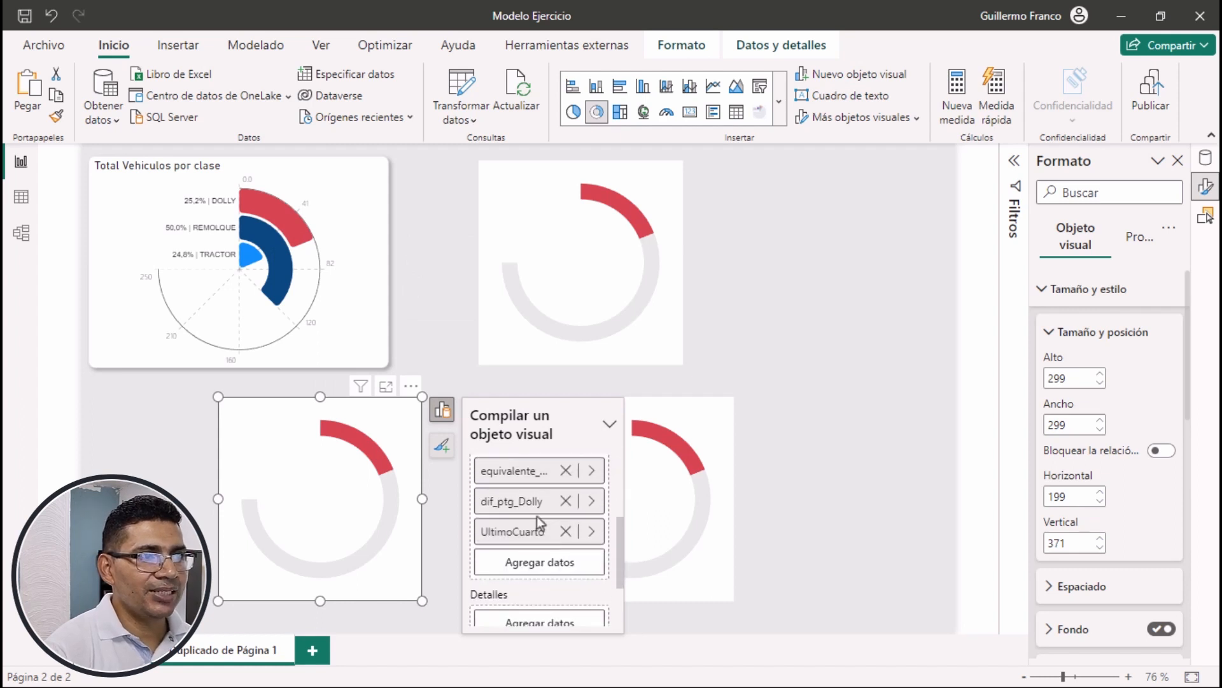
click(591, 500)
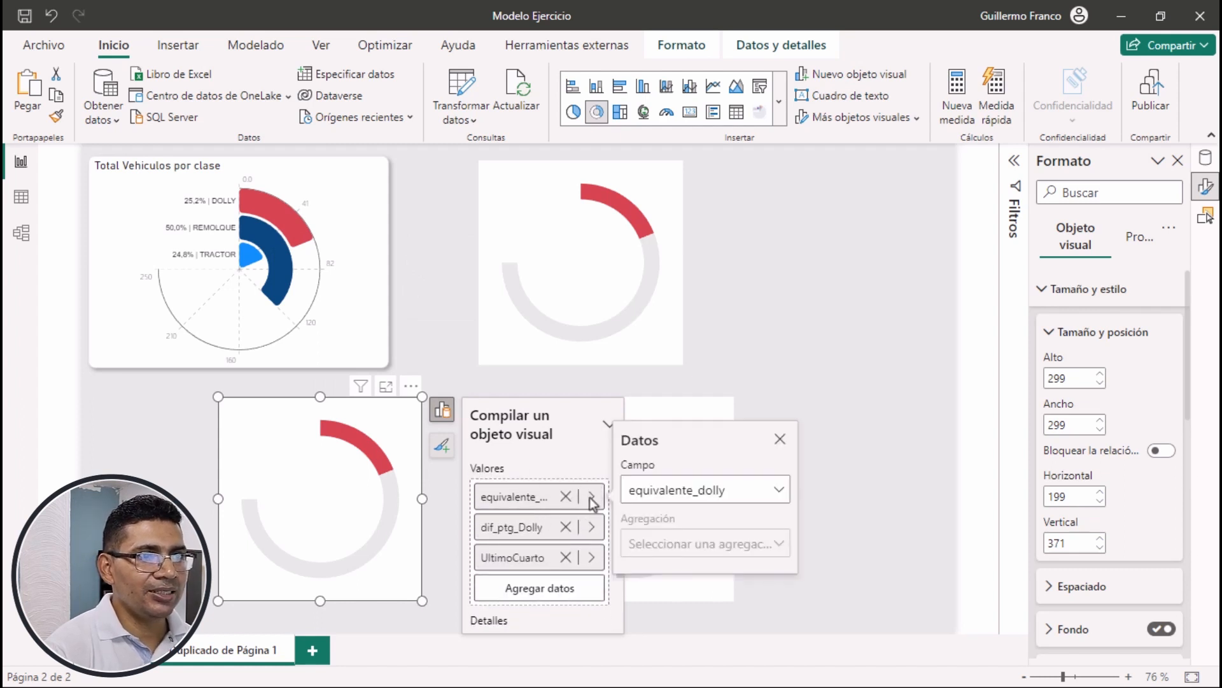
click(669, 492)
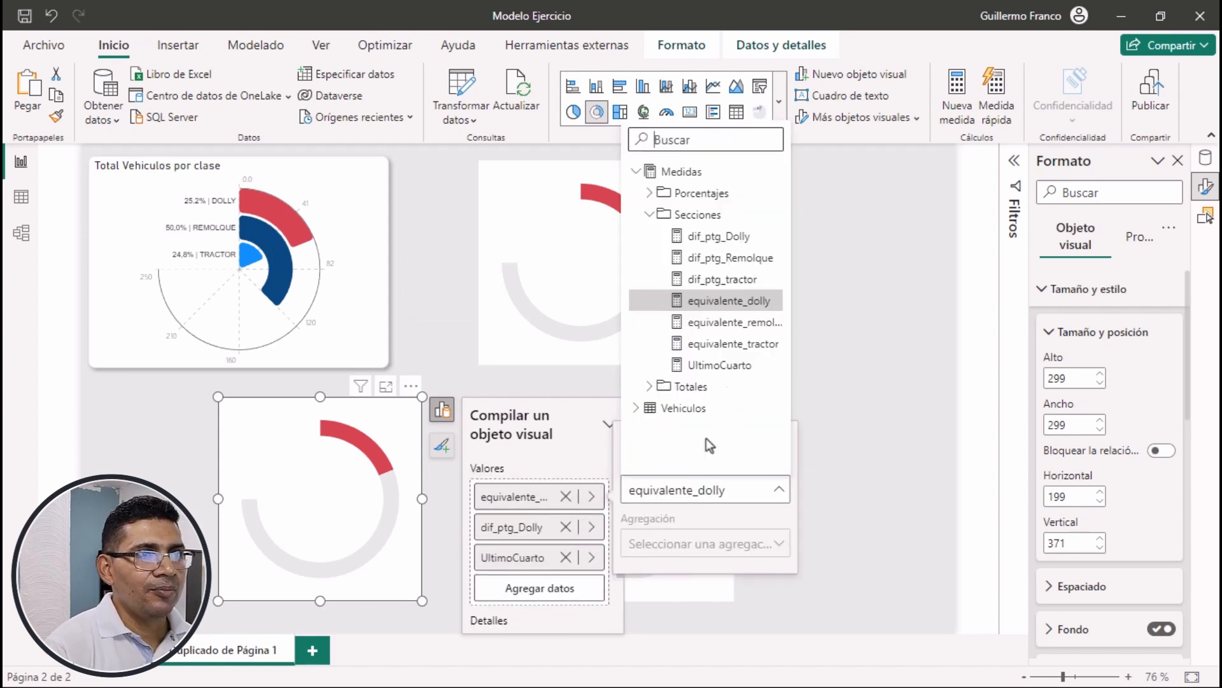
click(720, 324)
Replace dif_ptg_Dolly with the dif_ptg_Remolque measure in the values of the donut copy beneath the radial chart
click(591, 527)
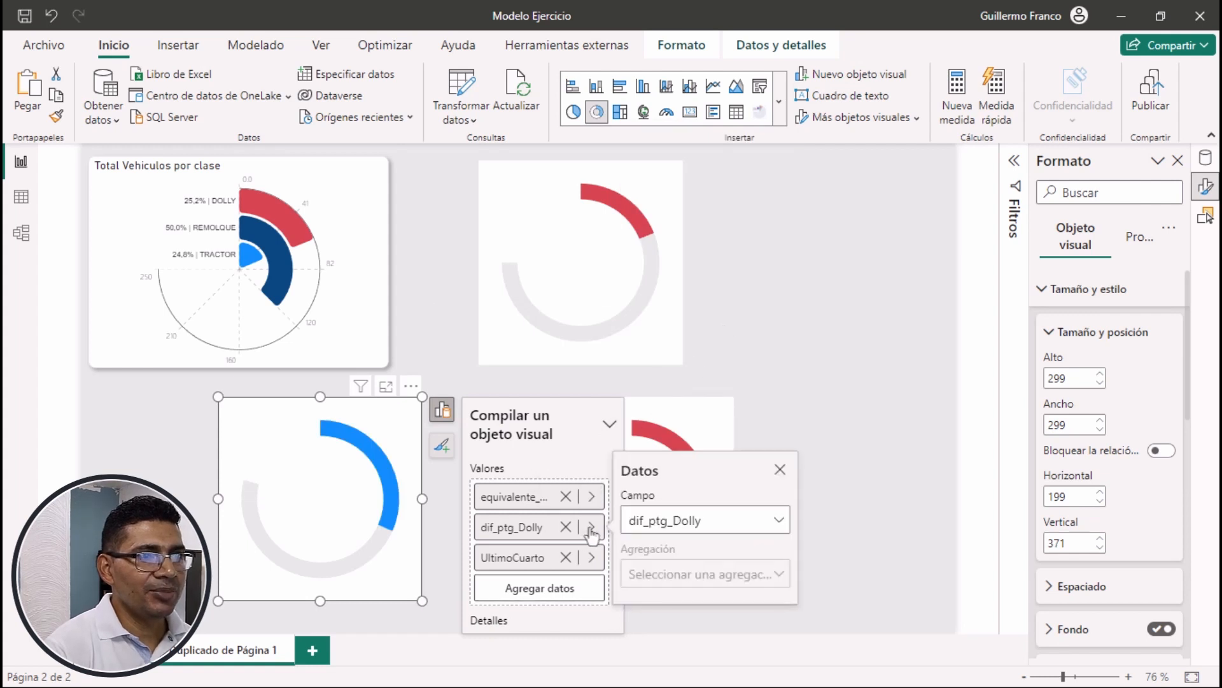
click(662, 523)
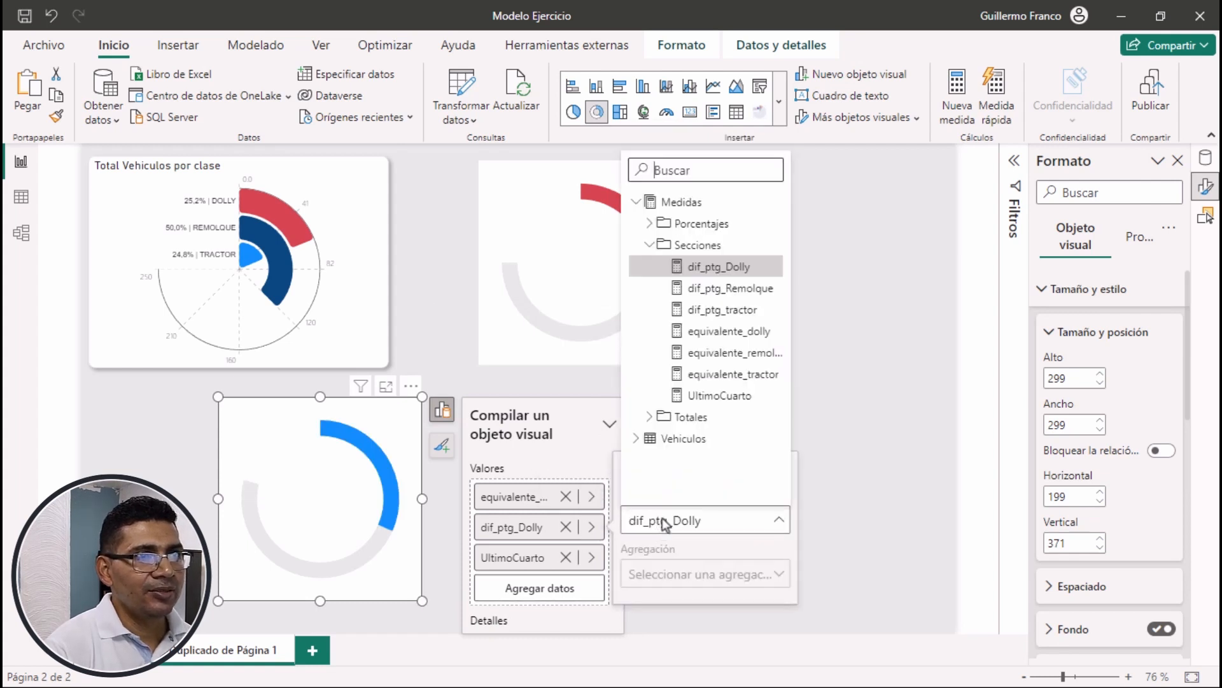
click(738, 292)
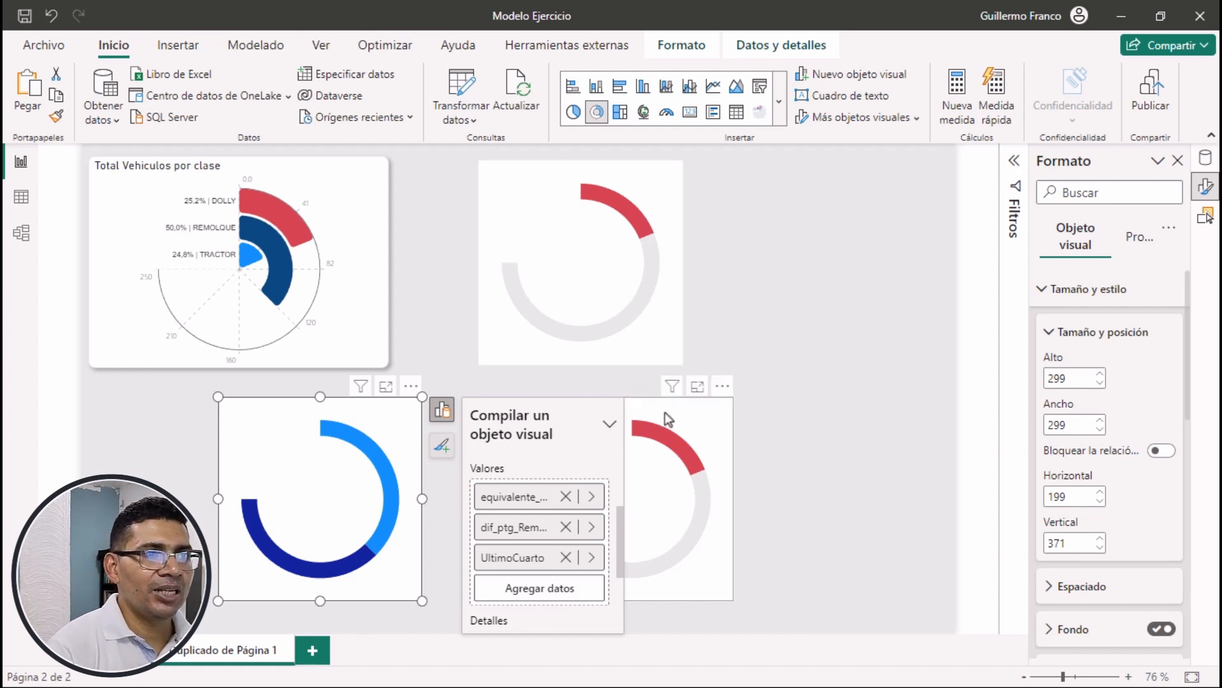
In the other donut copy, replace equivalente_dolly with equivalente_tractor and dif_ptg_Dolly with dif_ptg_tractor
click(678, 403)
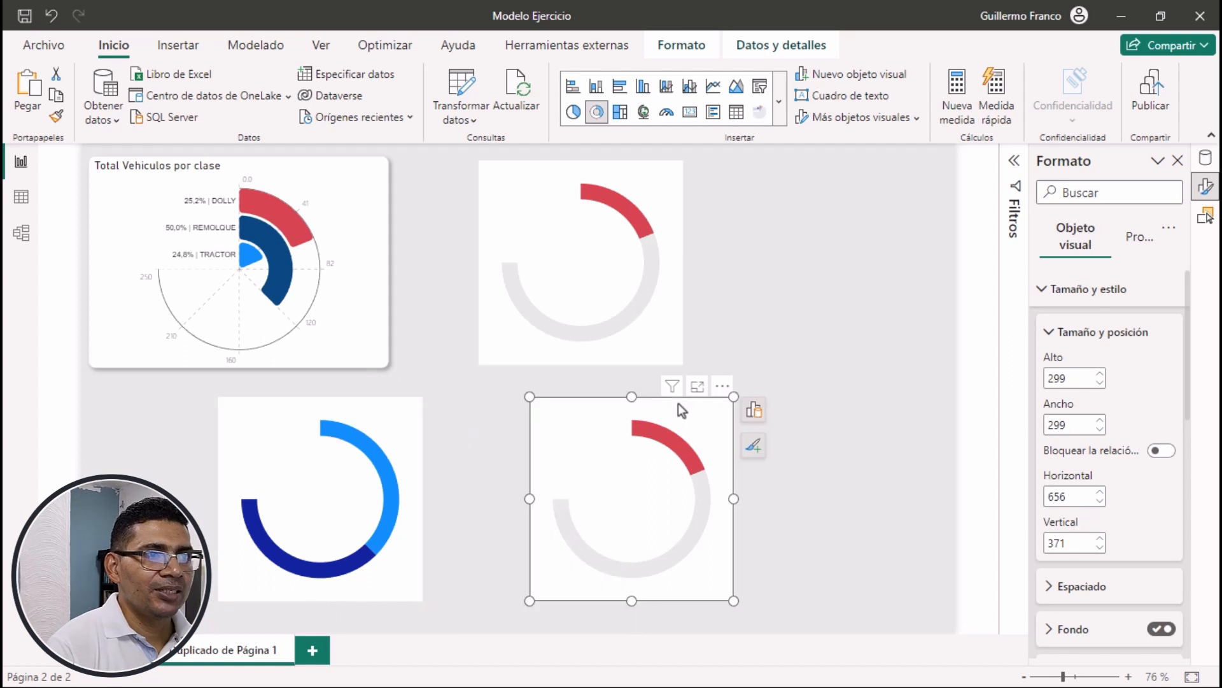
click(754, 410)
scroll(865, 569, down, 2)
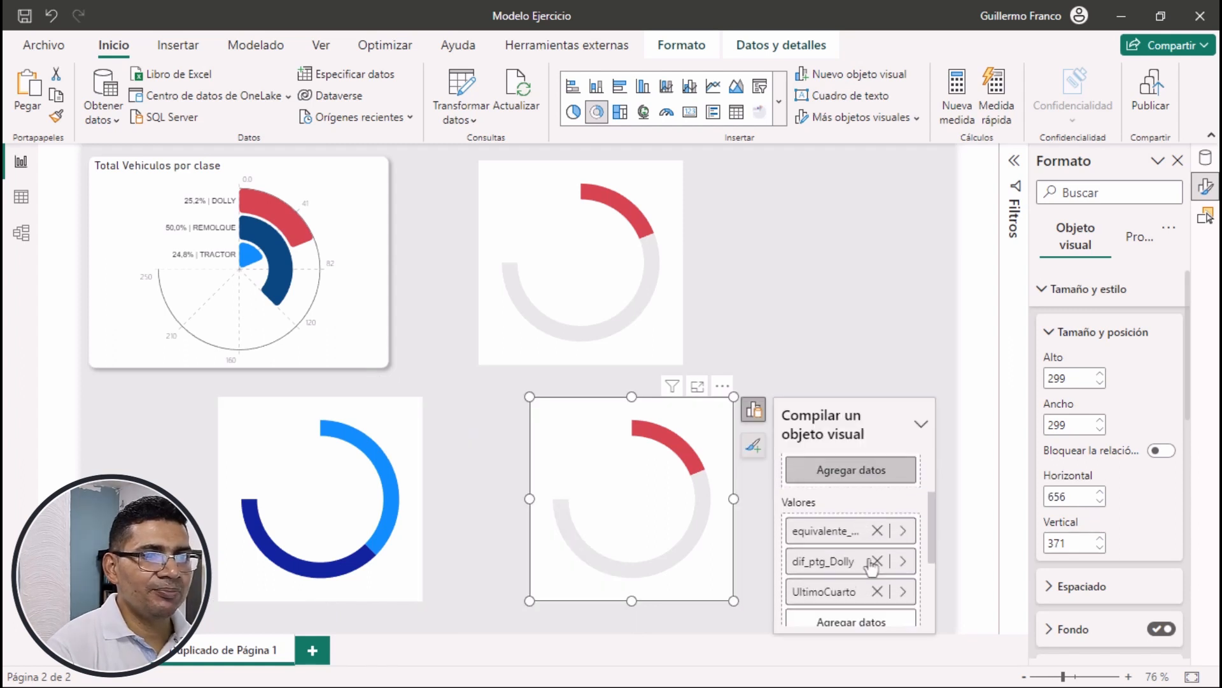
click(903, 522)
click(985, 517)
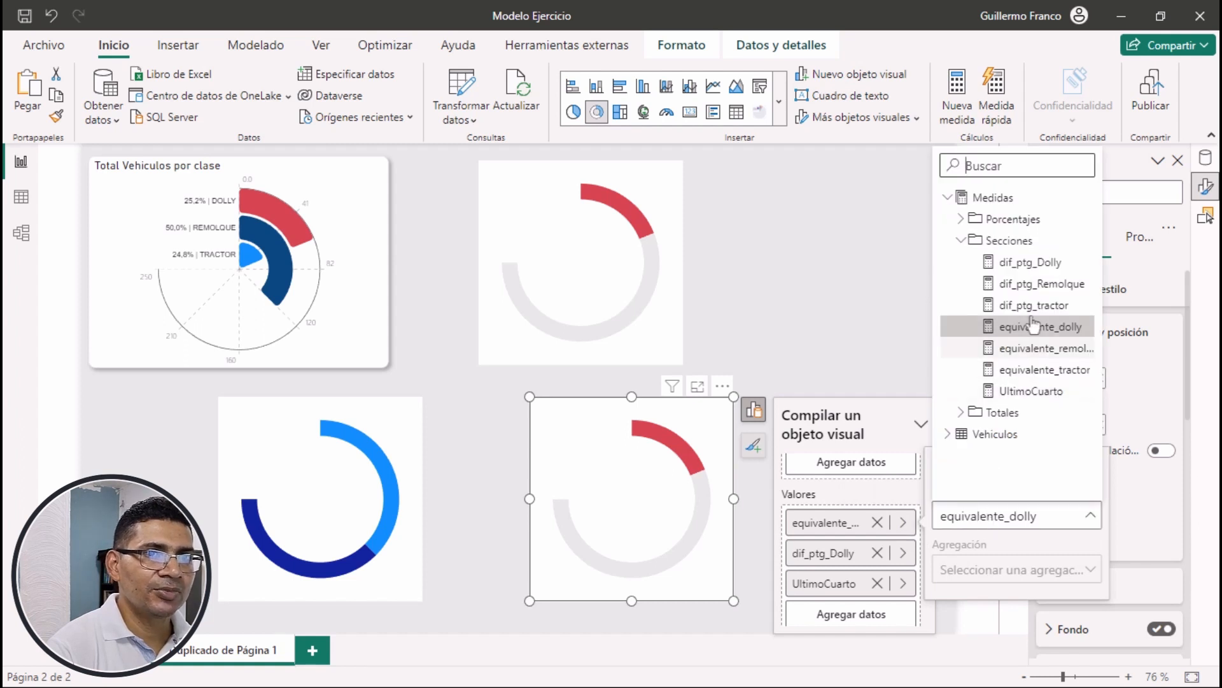
click(1032, 370)
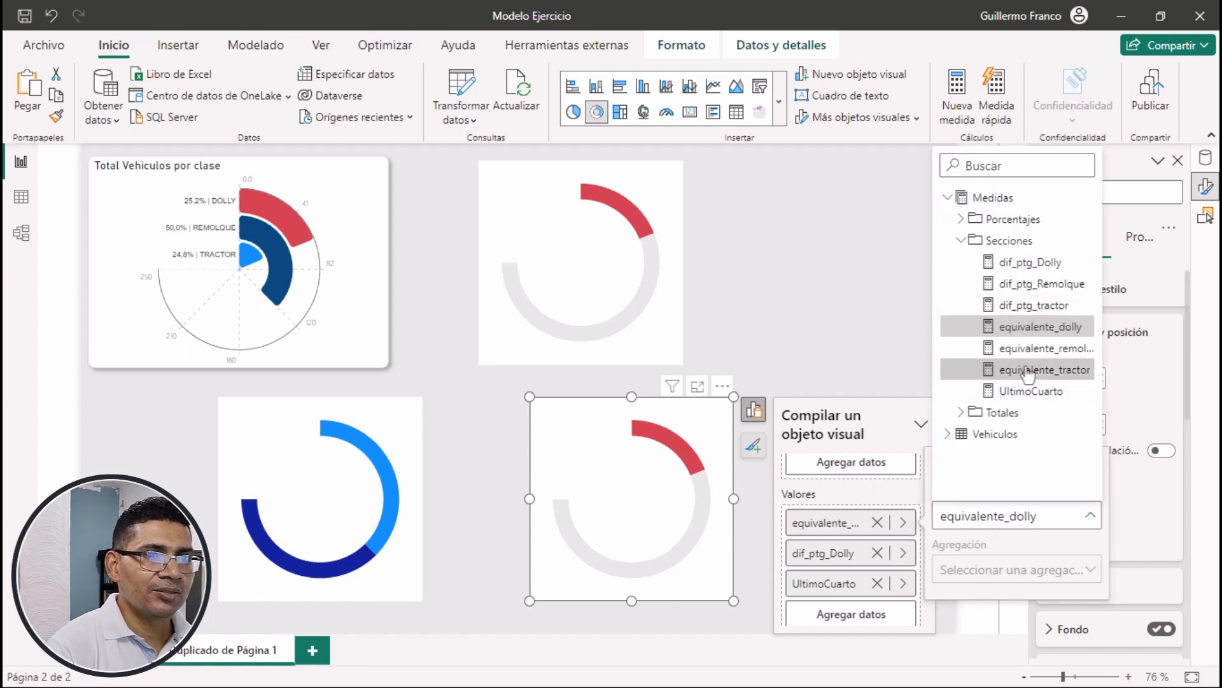
click(907, 554)
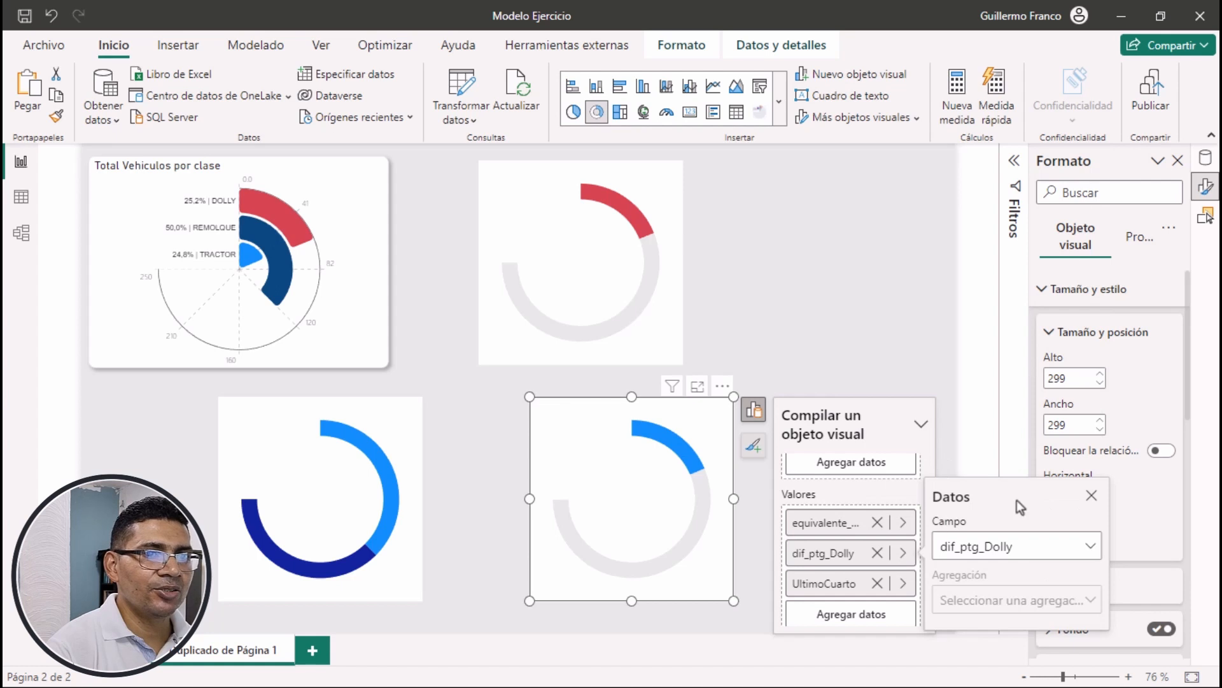
click(1018, 545)
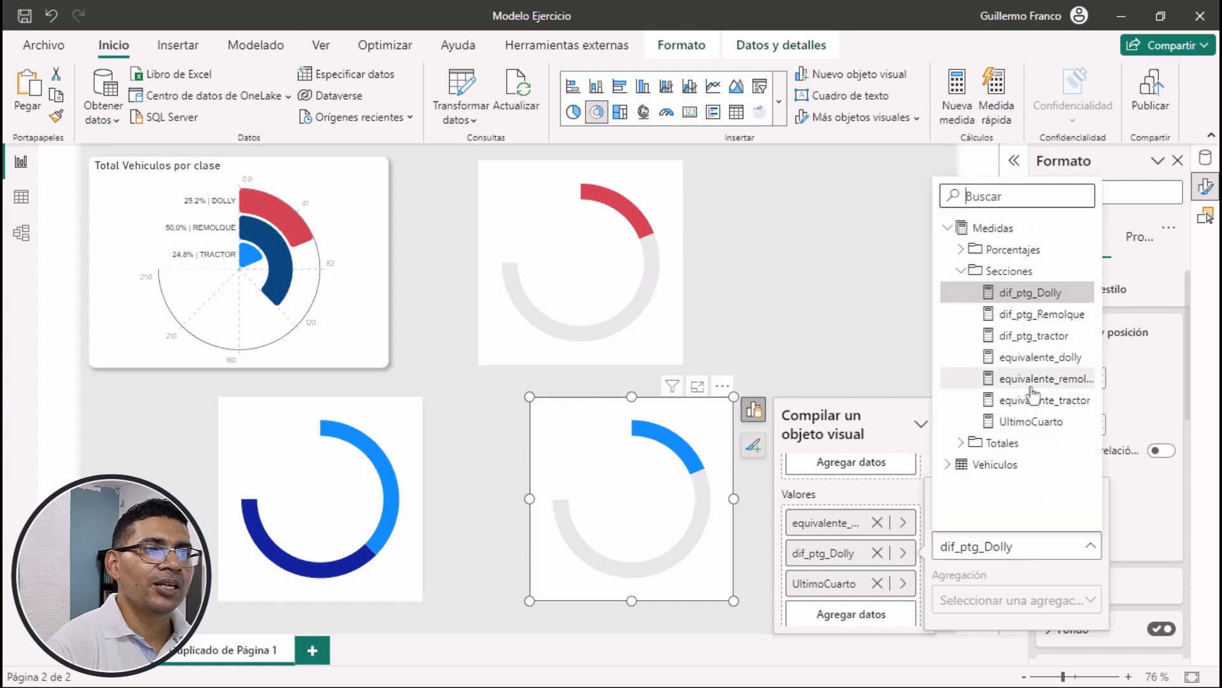
click(1041, 336)
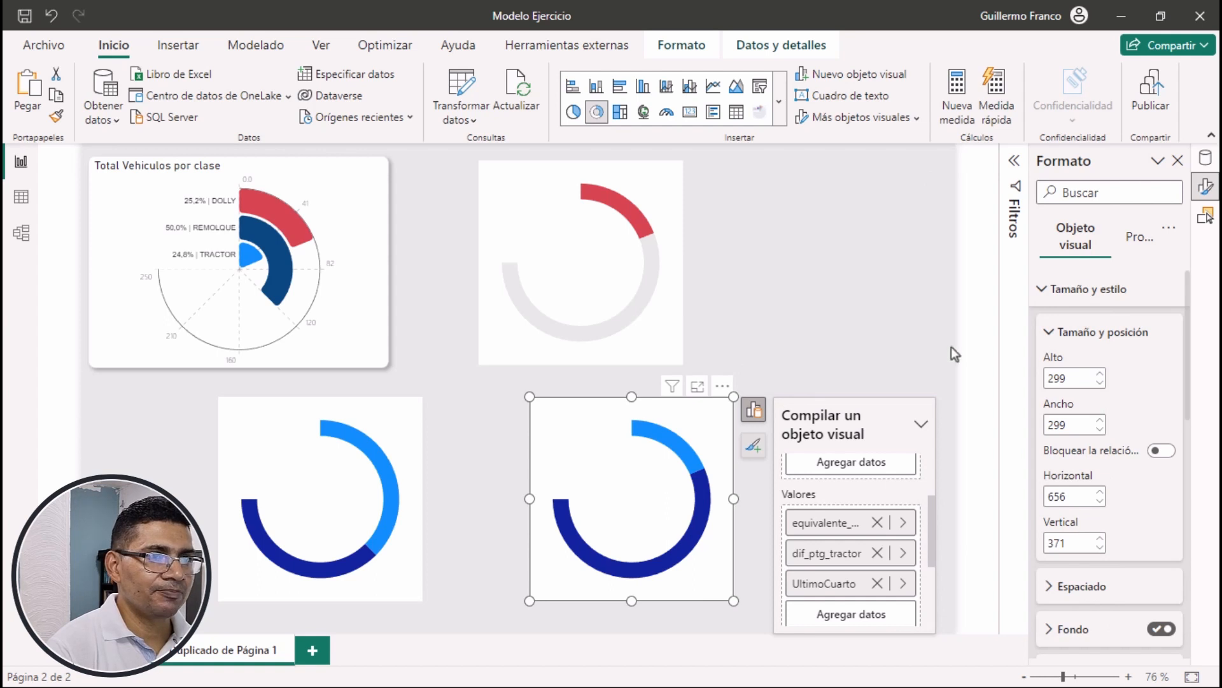
click(815, 356)
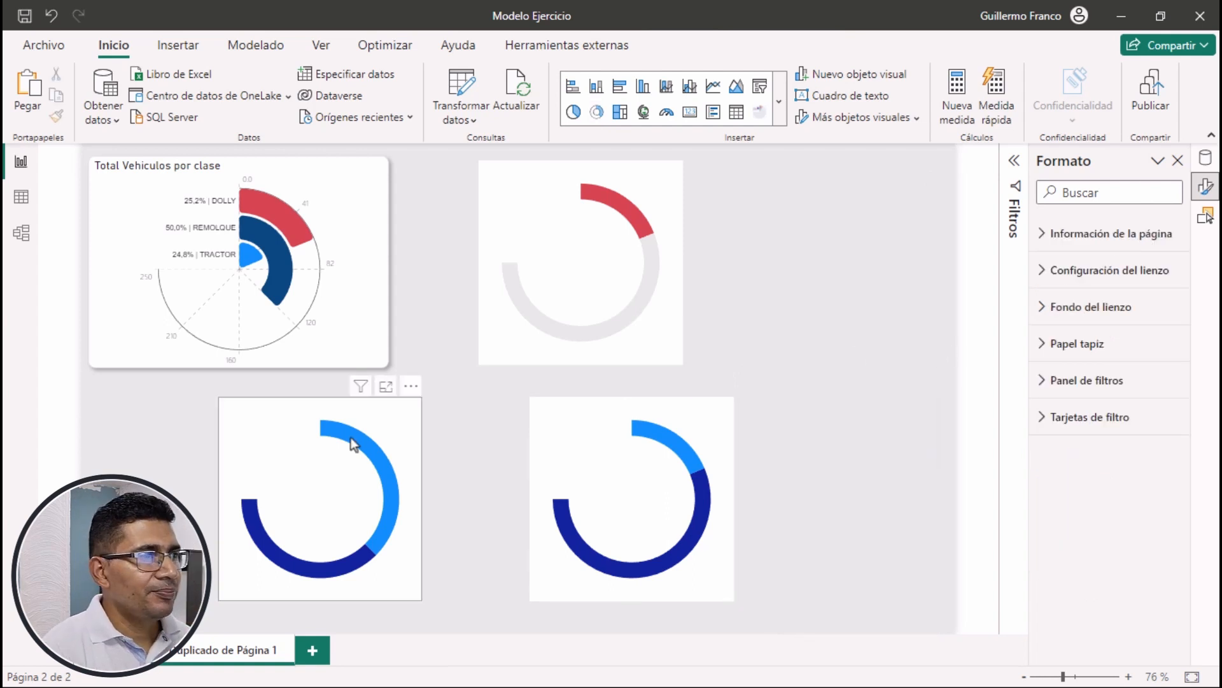
Set the remolque donut chart's height and width to 232 each and turn off its background
click(384, 411)
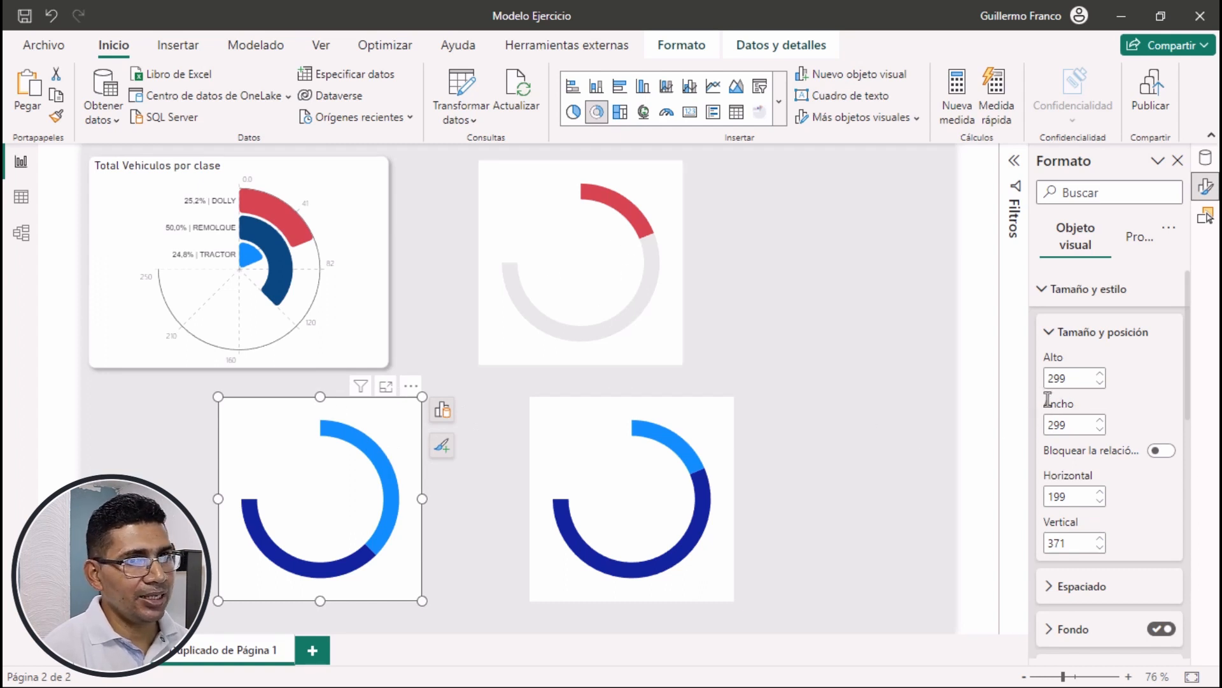
double_click(1083, 378)
text(232)
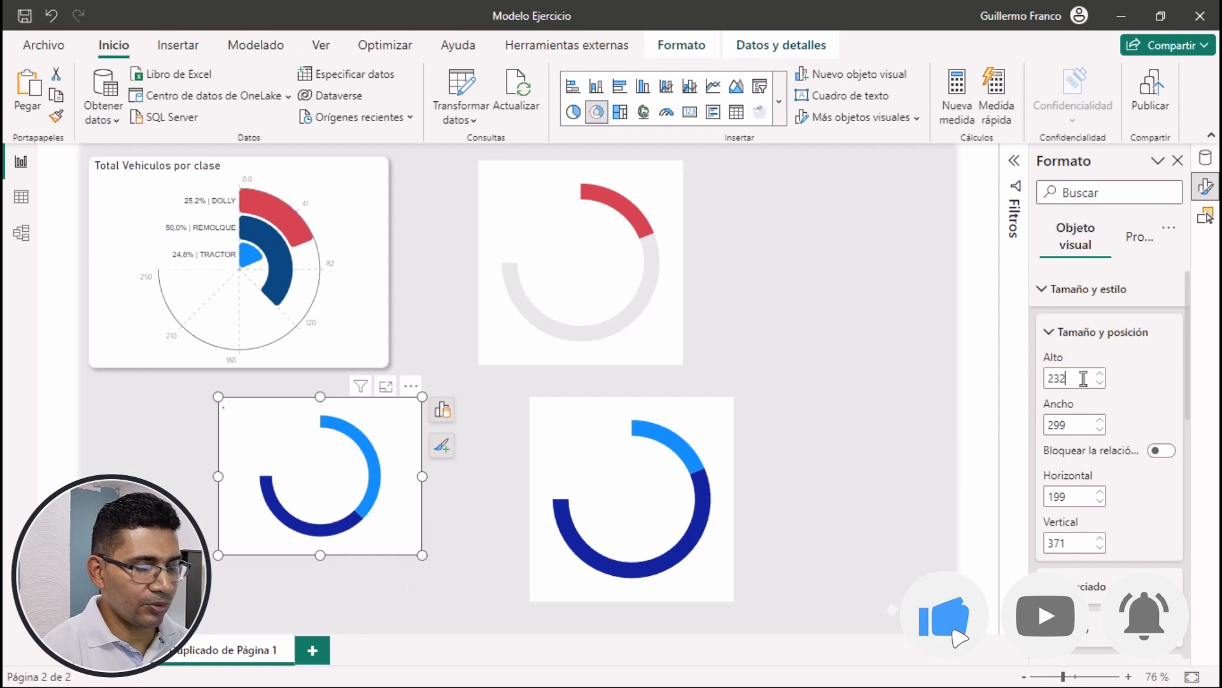
key(Tab)
text(232)
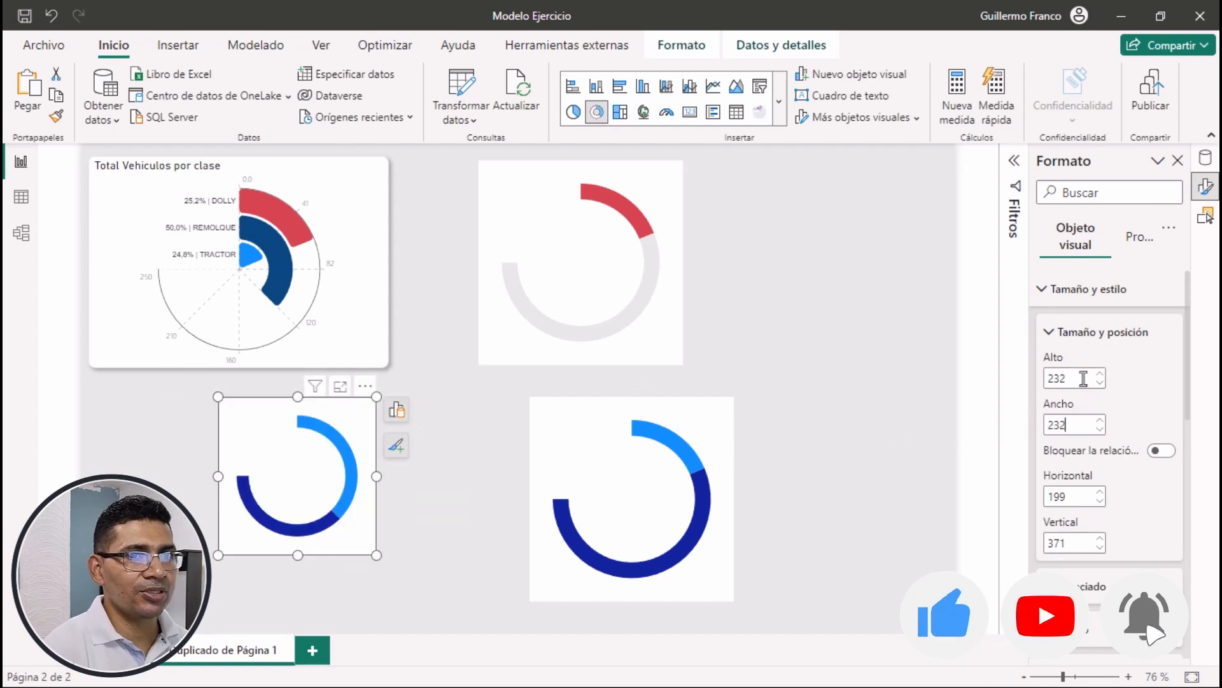
scroll(1110, 395, down, 1)
scroll(1109, 395, down, 1)
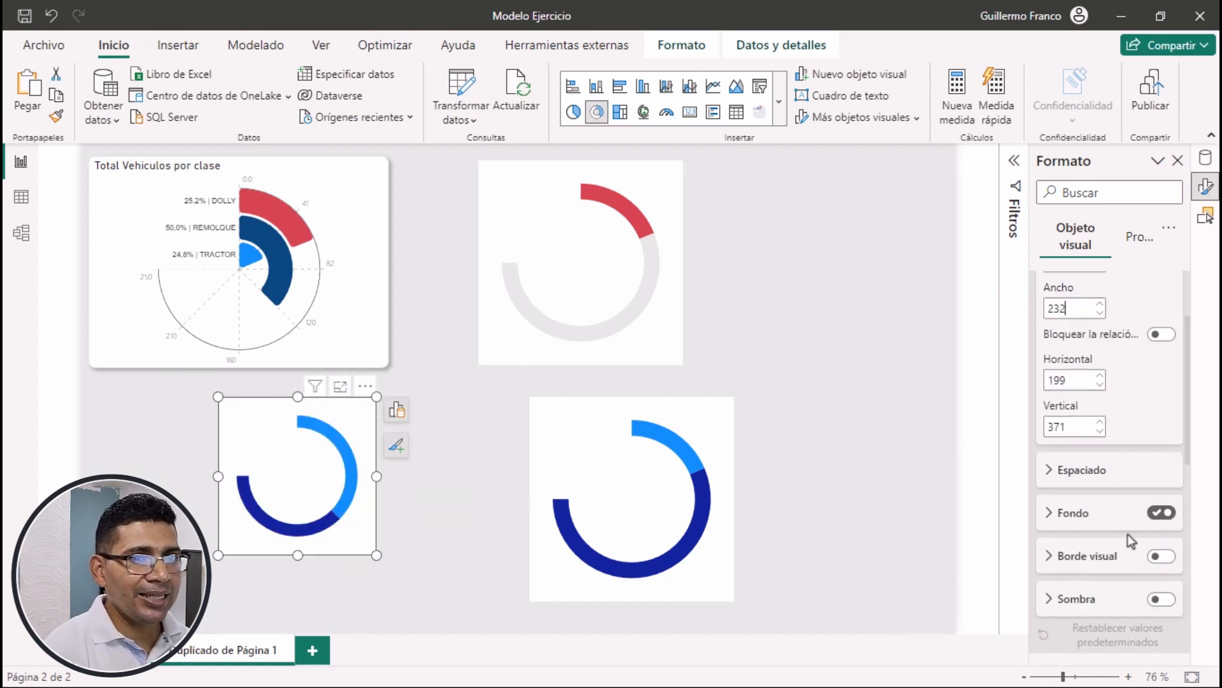
click(1160, 513)
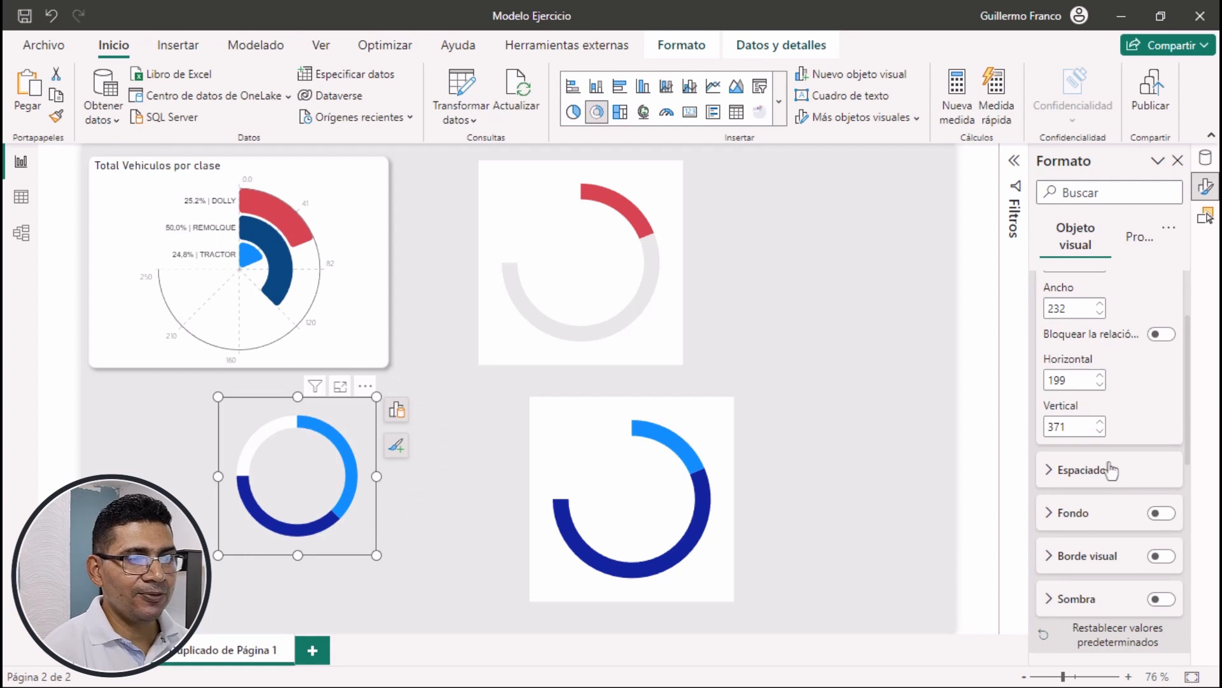
Color the equivalente_remolque segment with the theme's darkest blue shade and the dif_ptg_Remolque segment light gray
scroll(1111, 468, down, 3)
scroll(1111, 469, down, 2)
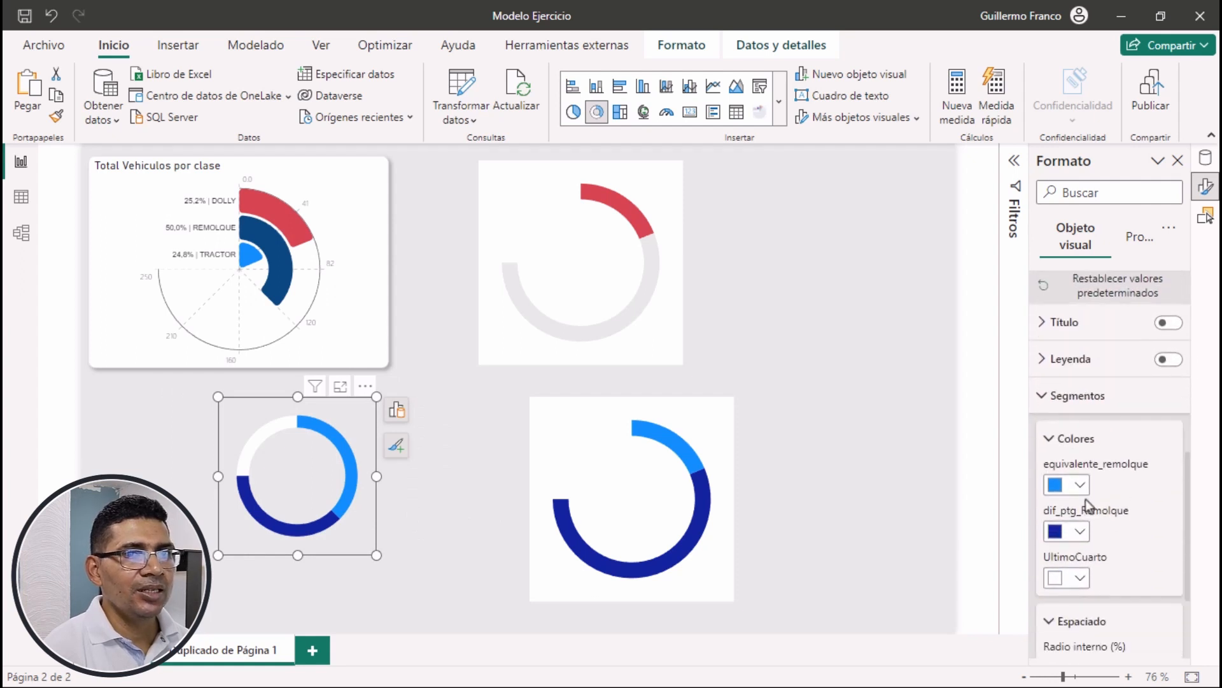
click(1080, 489)
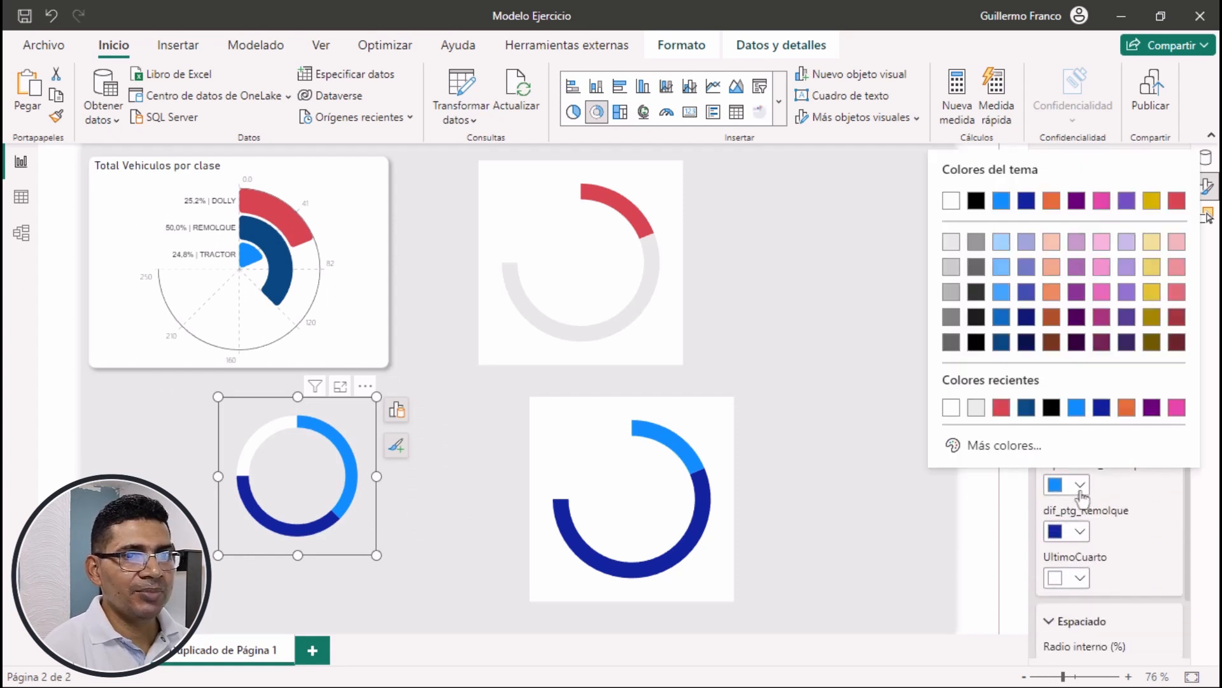
click(1001, 346)
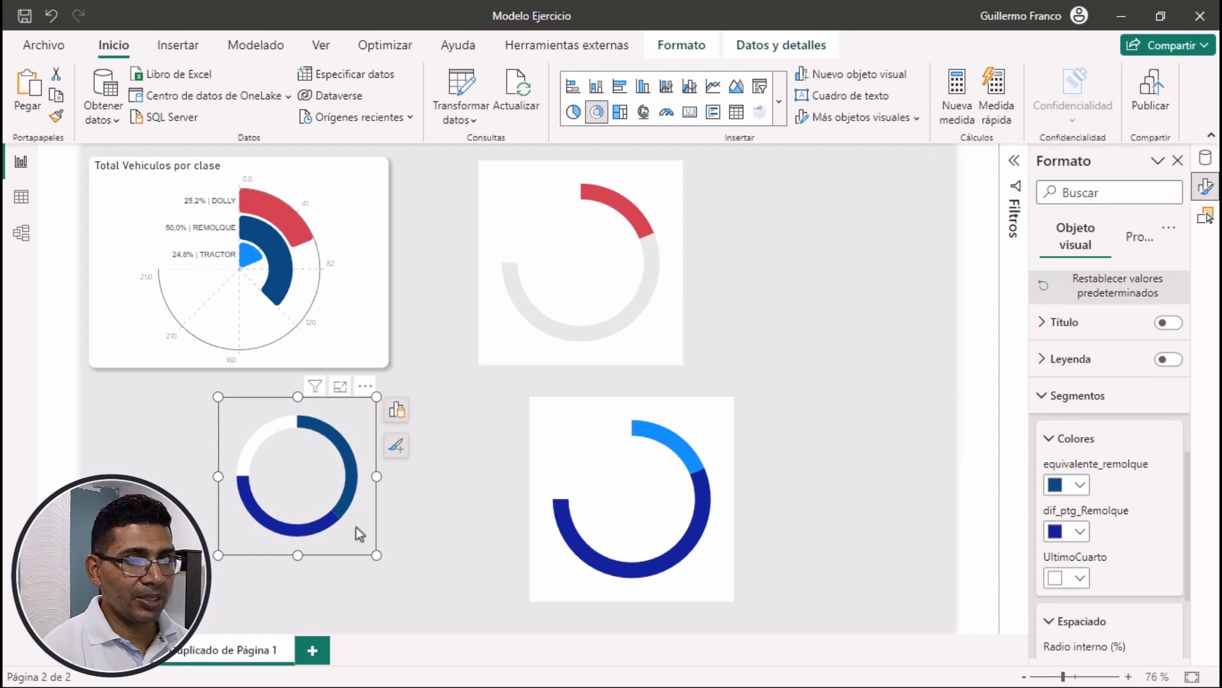
click(1081, 533)
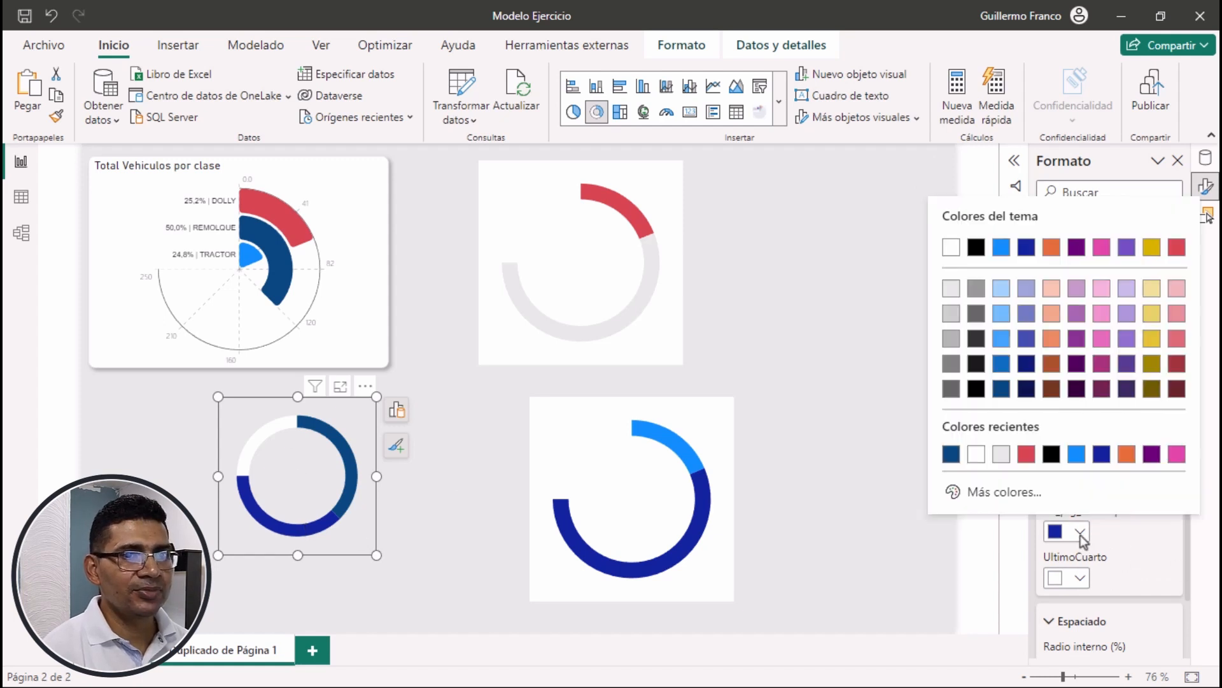
click(1002, 454)
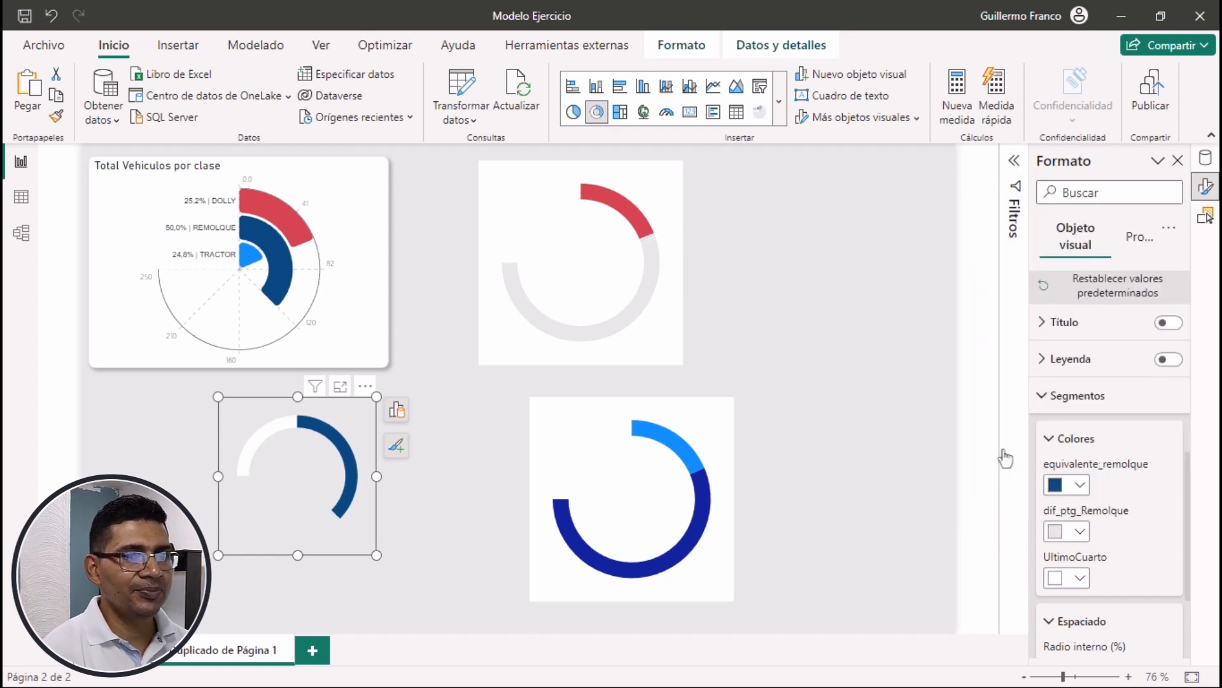
Set the inner radius of the remolque donut chart's segments to 75%
scroll(1082, 542, down, 1)
double_click(1066, 615)
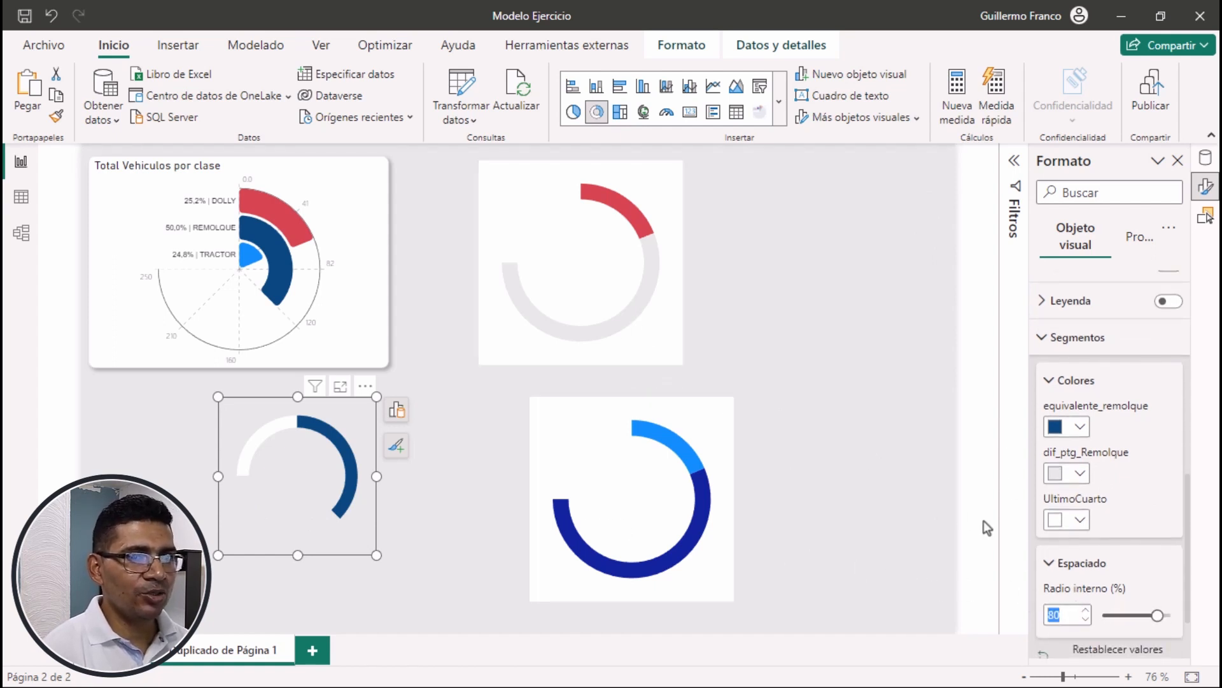
text(75)
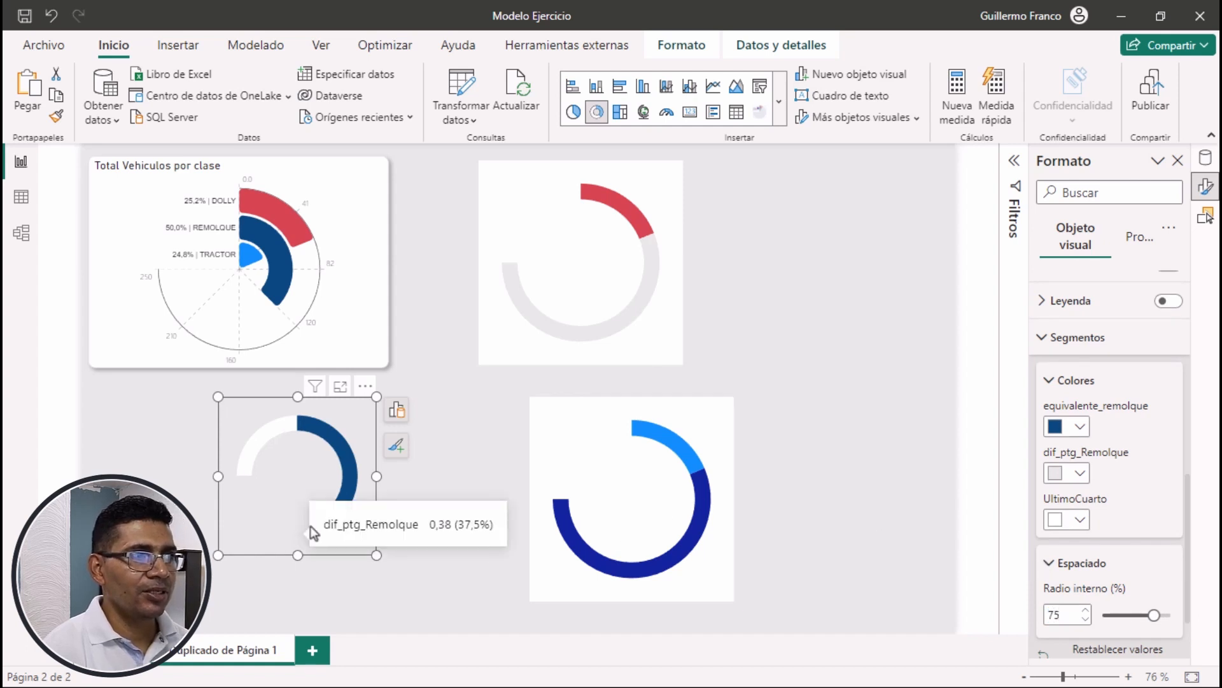
Move the remolque donut chart inside the red dolly donut so both rings share the same center
drag(294, 533, 576, 329)
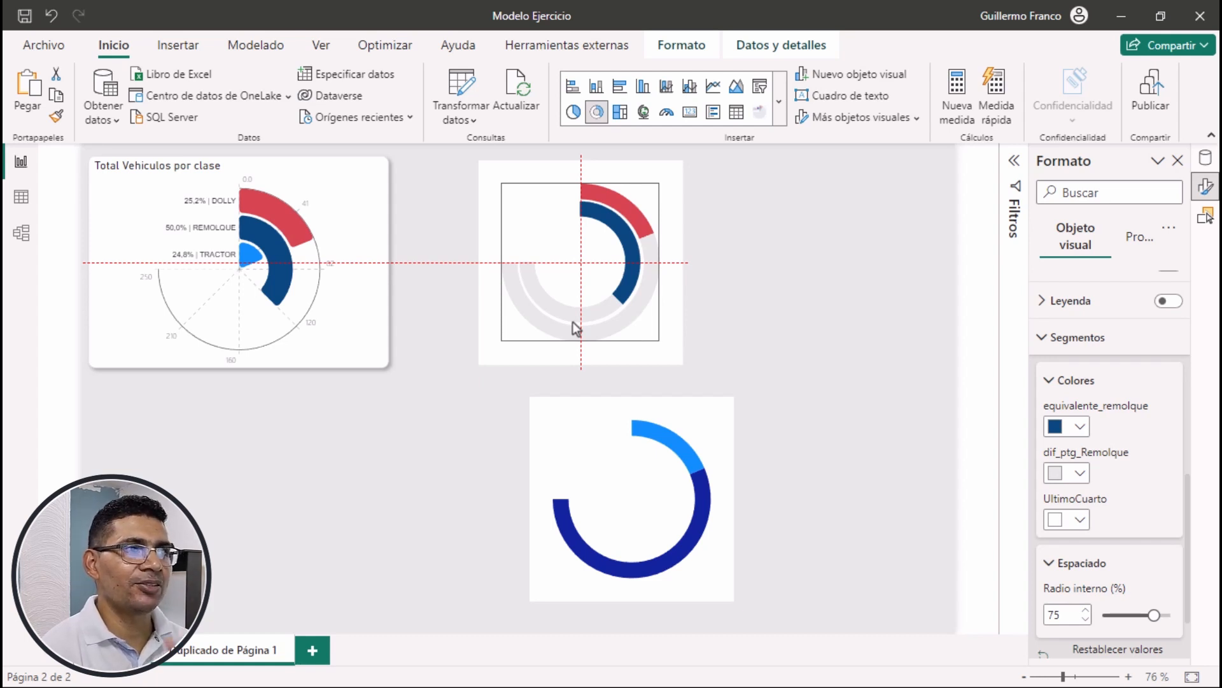
drag(576, 328, 572, 322)
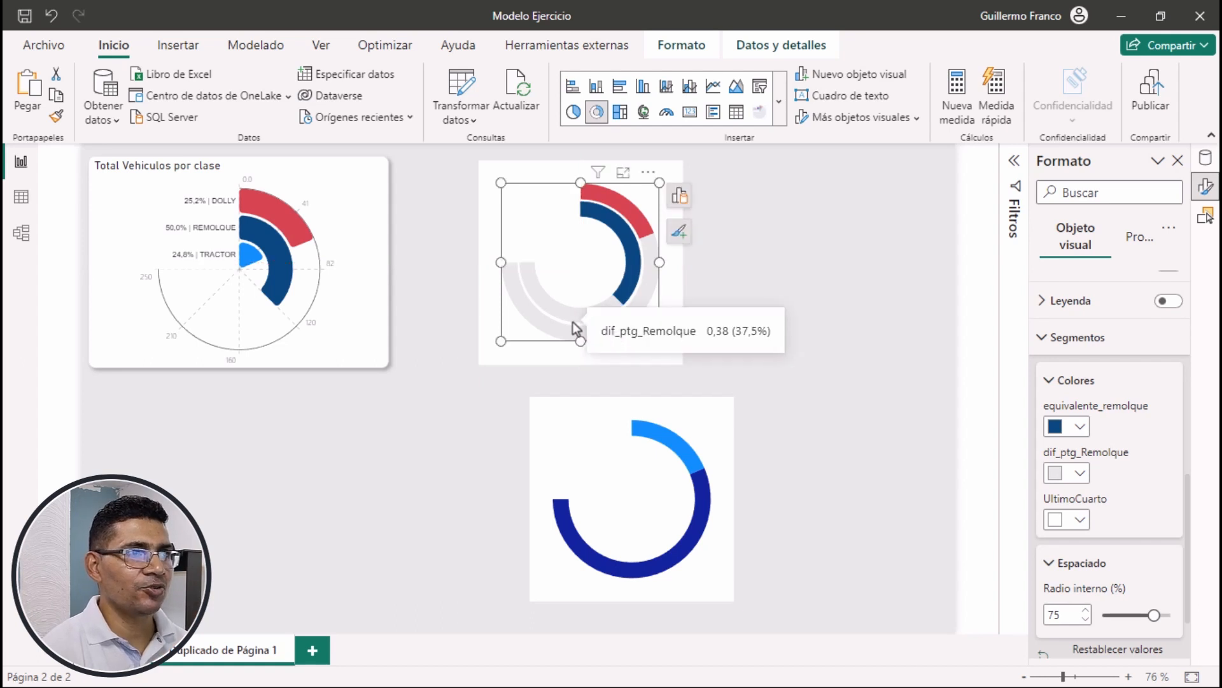
click(899, 452)
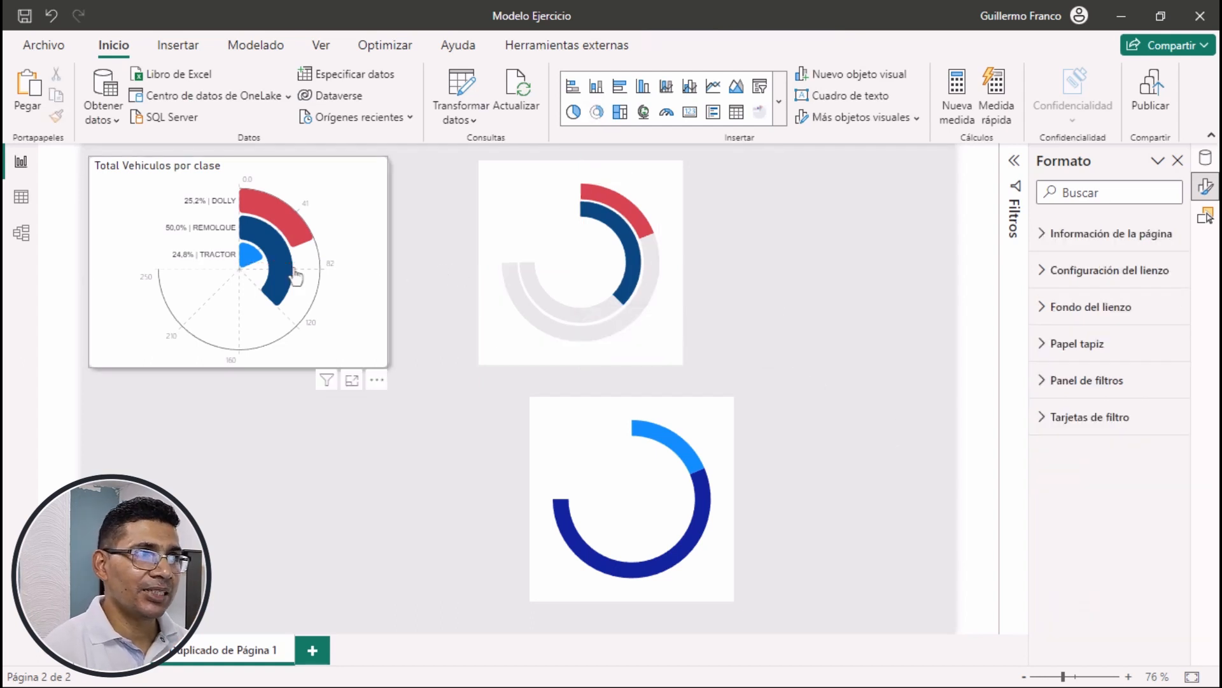
Turn off the tractor donut chart's background and set its height and width to 165 each
click(697, 407)
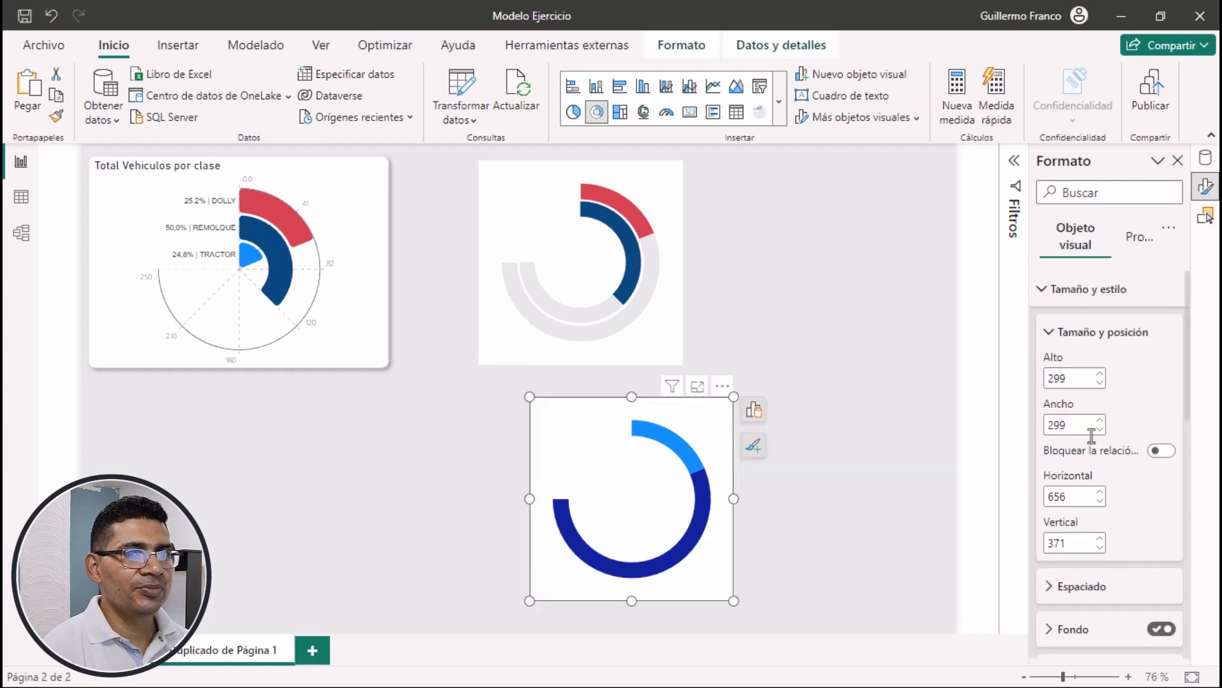
click(1162, 574)
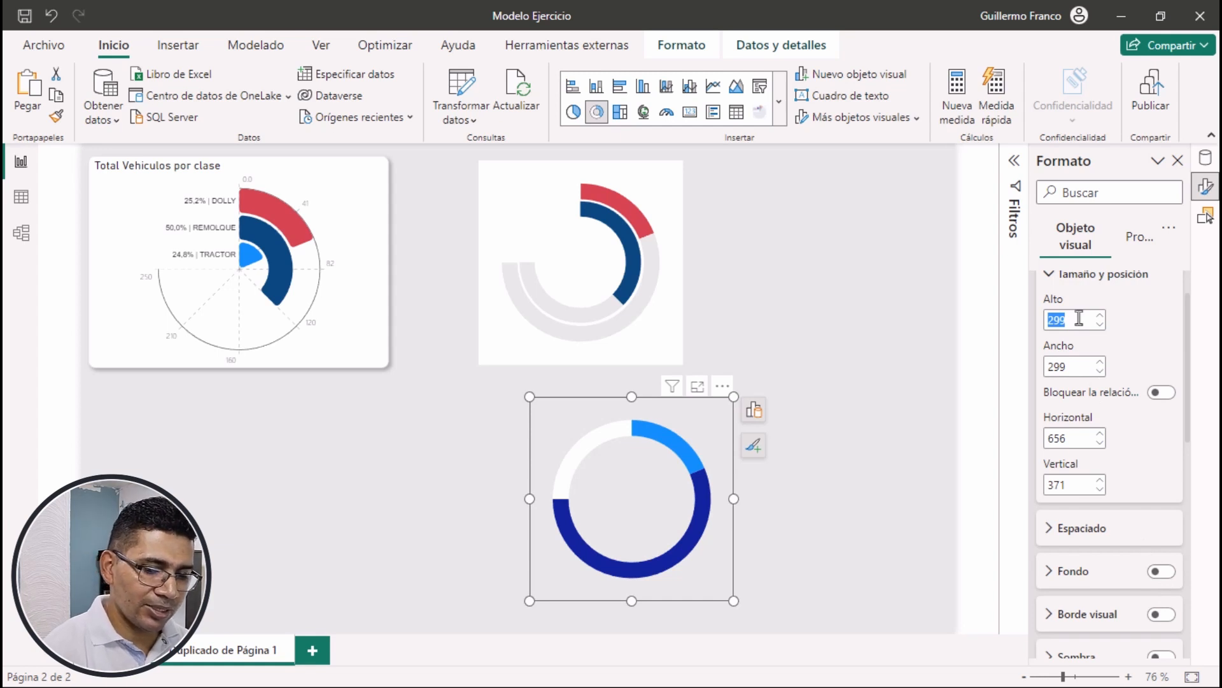
text(165)
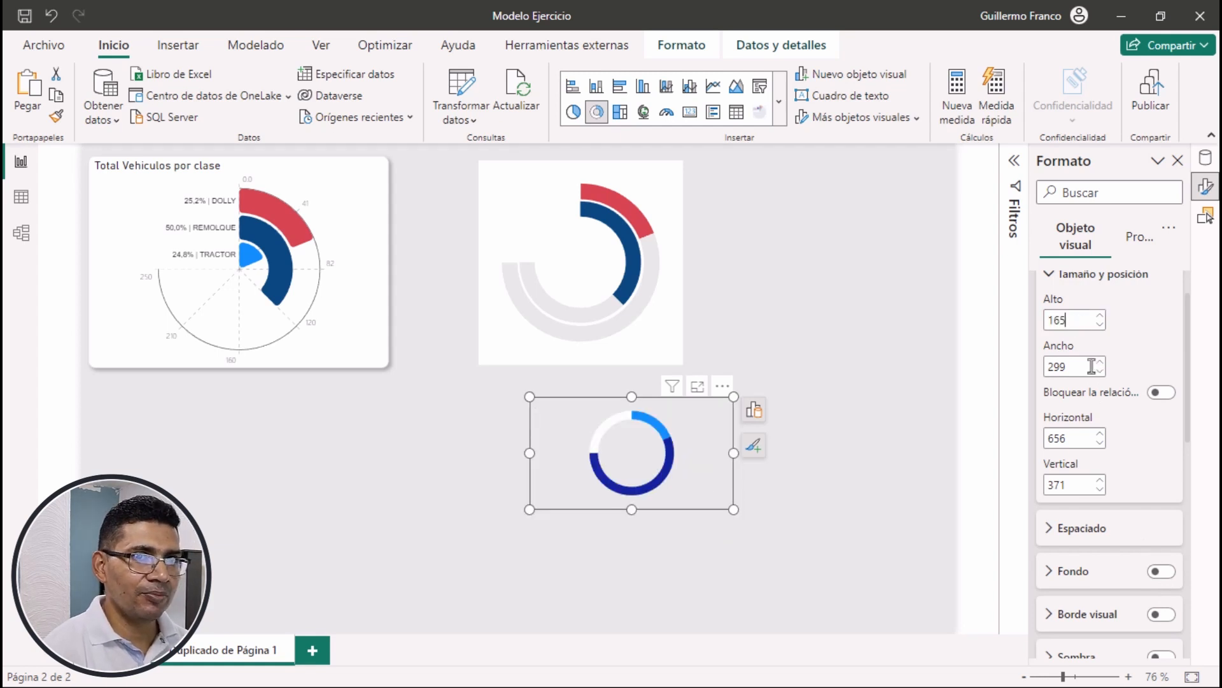
double_click(1090, 366)
text(165)
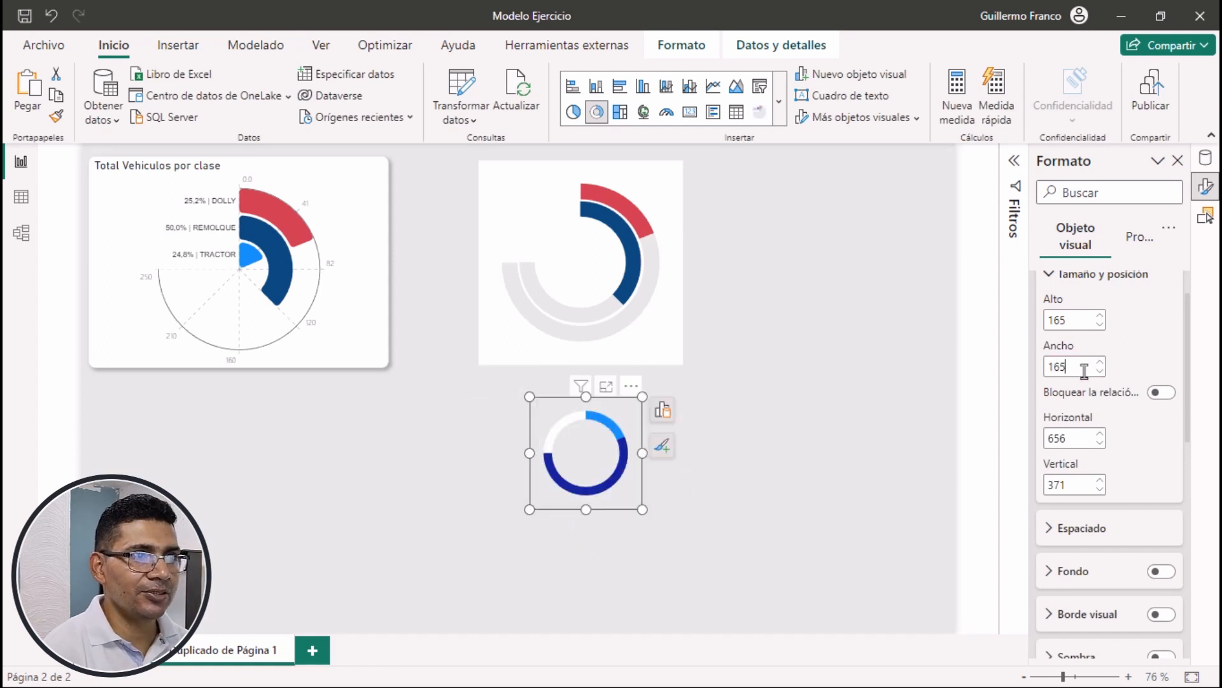
Color the dif_ptg_tractor segment of the tractor donut chart light gray
scroll(1076, 408, down, 2)
scroll(1076, 408, down, 6)
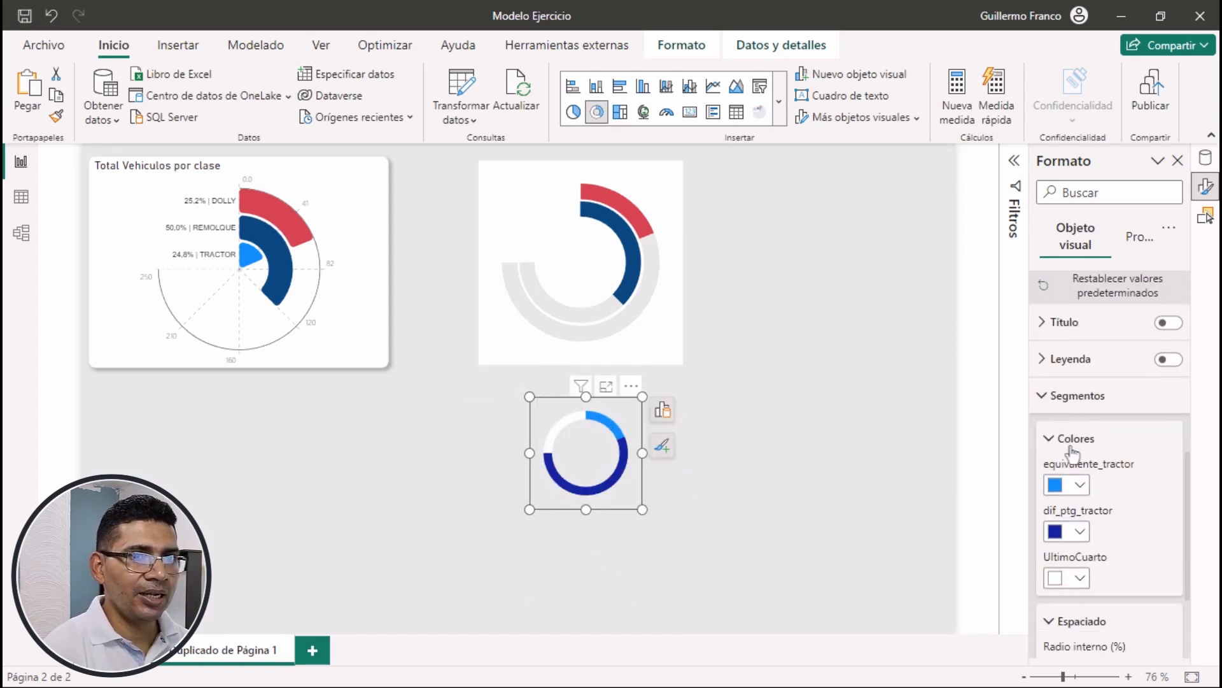
click(1076, 531)
click(952, 458)
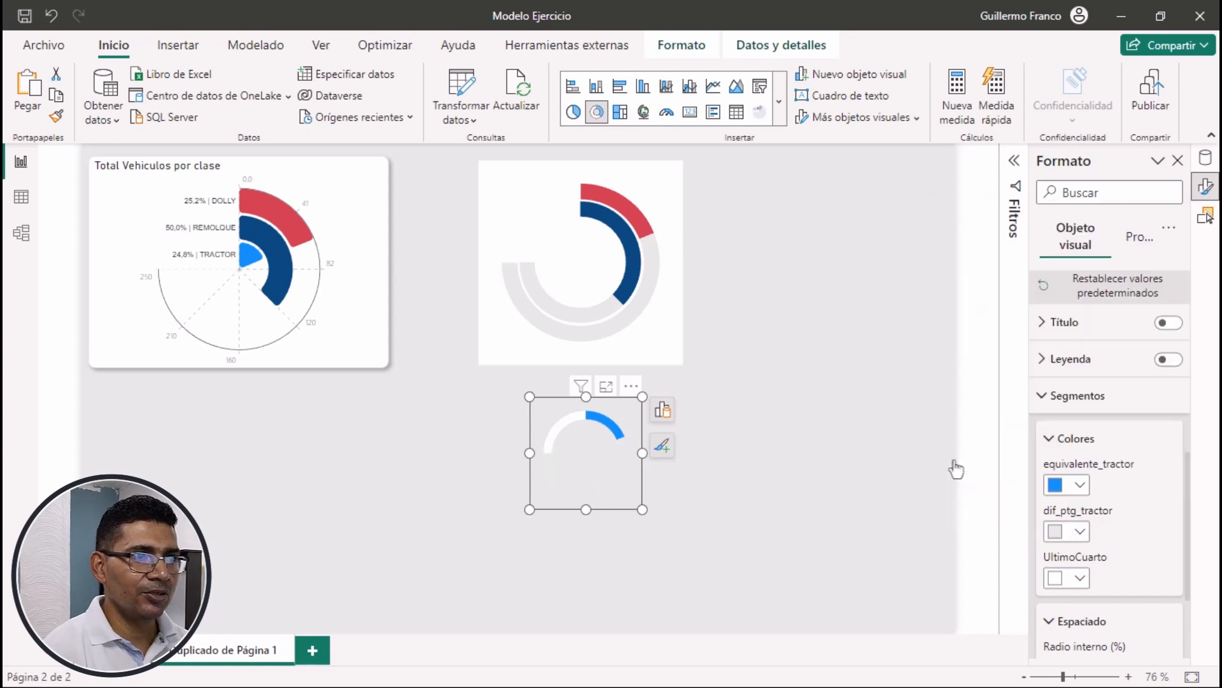
Set the inner radius of the tractor donut chart's segments to 65%
scroll(1086, 587, down, 2)
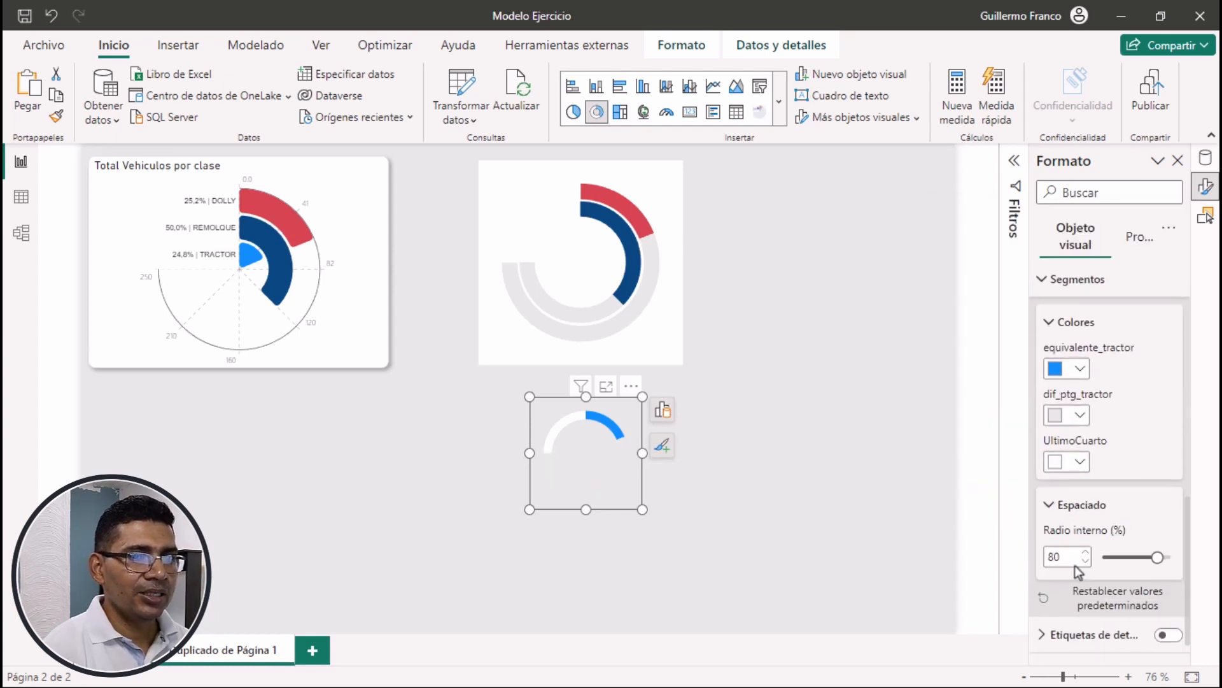
double_click(1074, 558)
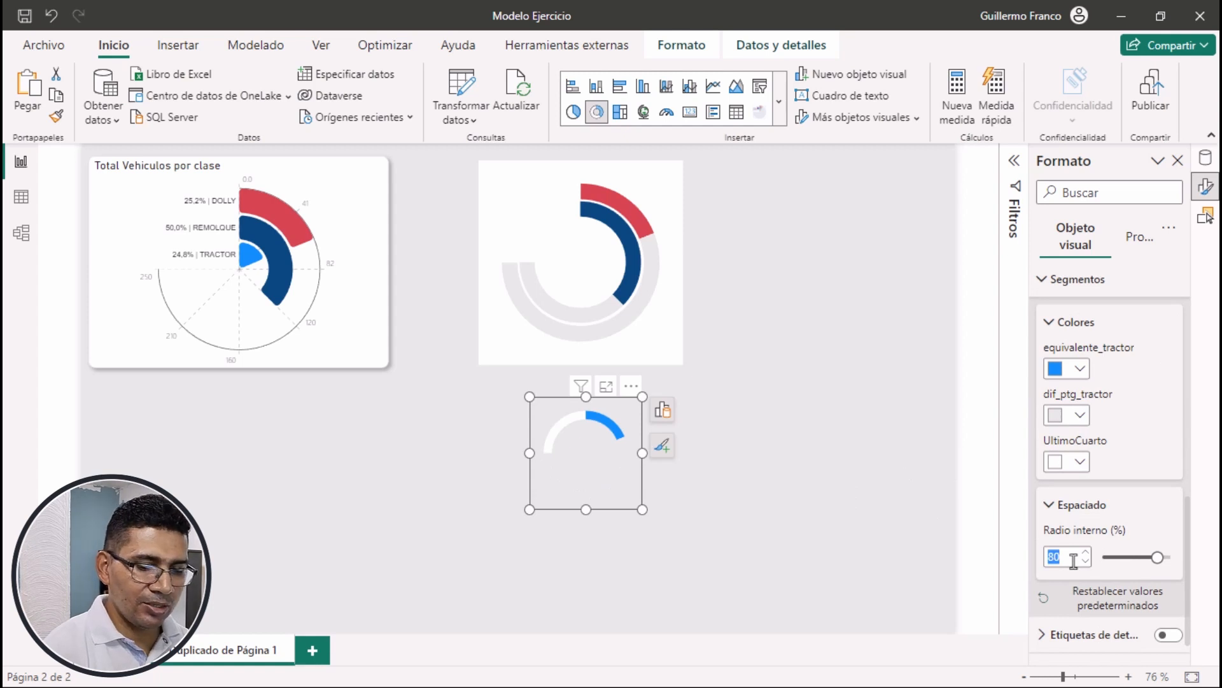
text(65)
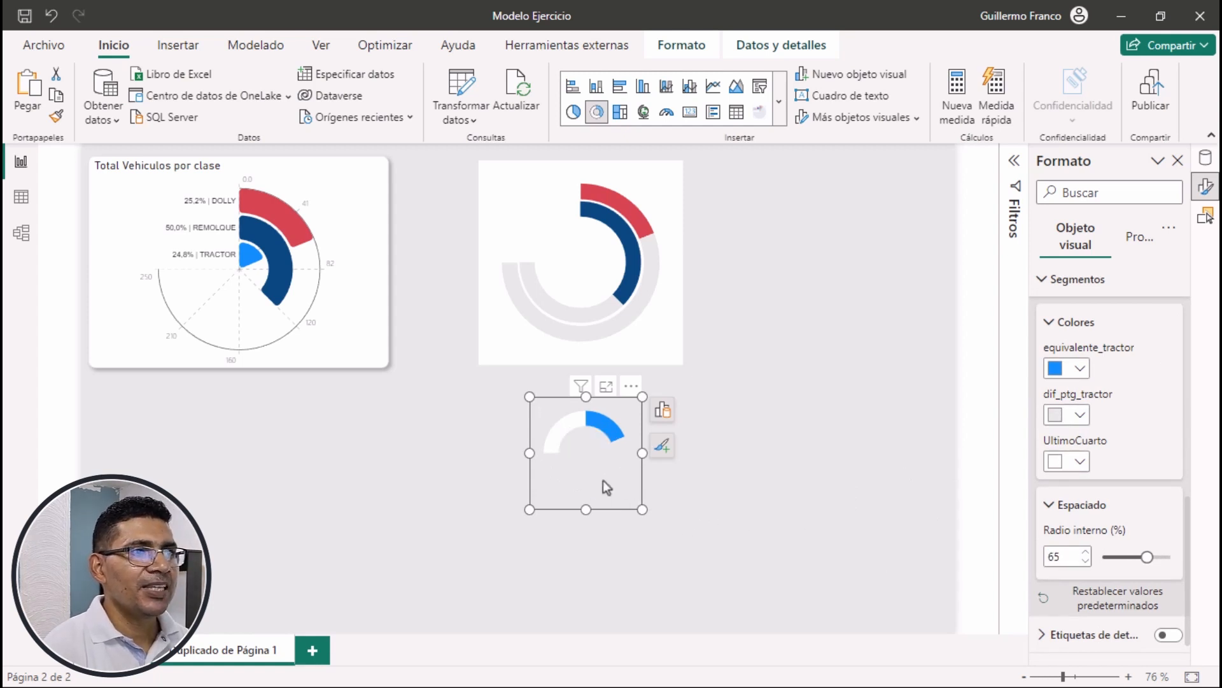
Move the tractor donut chart inside the remolque donut so all three rings share the same center
drag(603, 481, 601, 295)
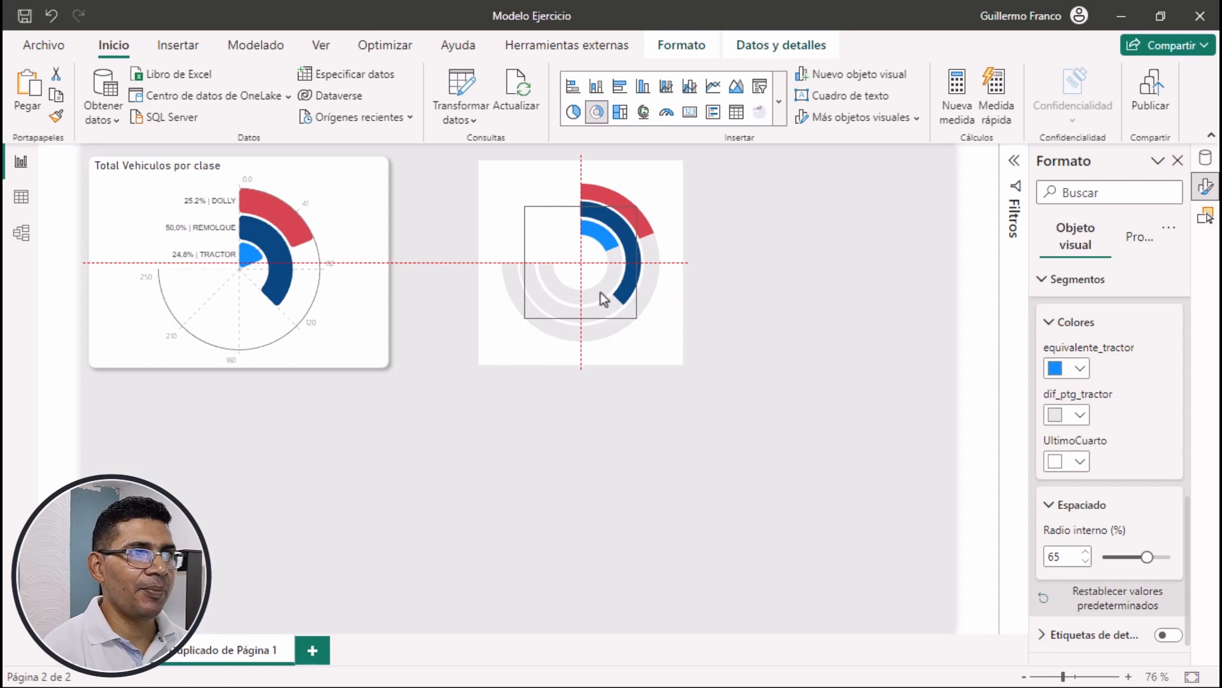
drag(603, 298, 605, 299)
click(720, 545)
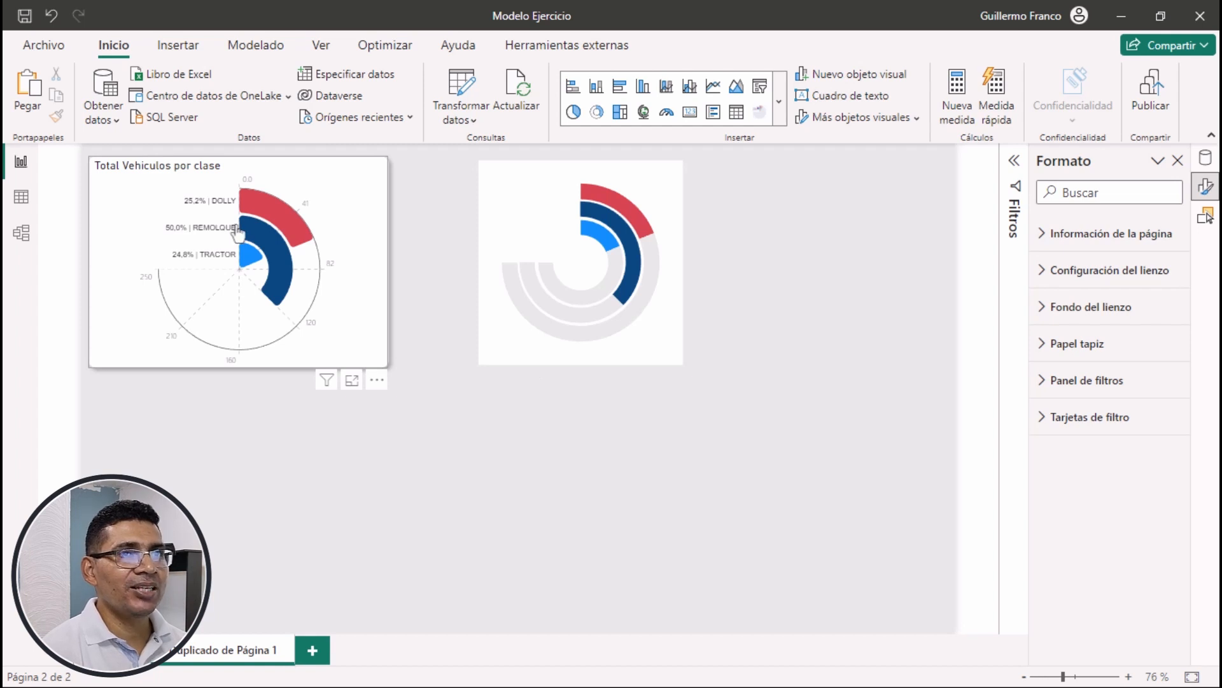
Insert a text box reading "DOLLY |" and add the total dolly measure as a dynamic value formatted as Número entero
click(179, 46)
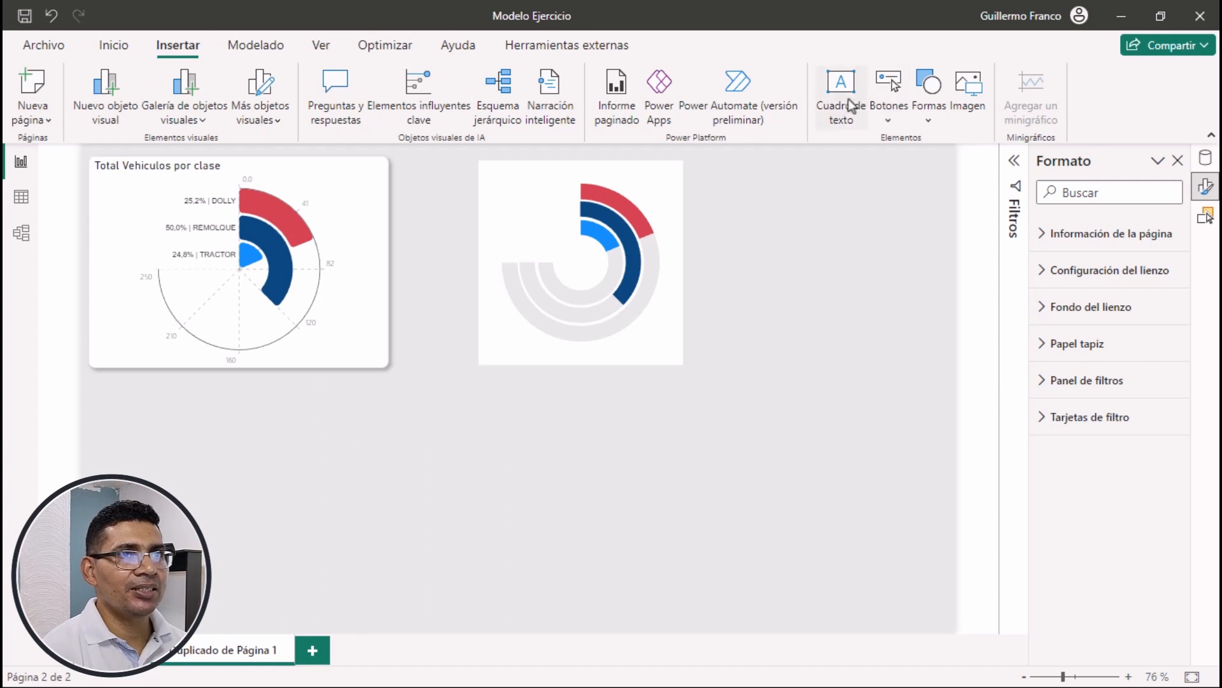
click(851, 105)
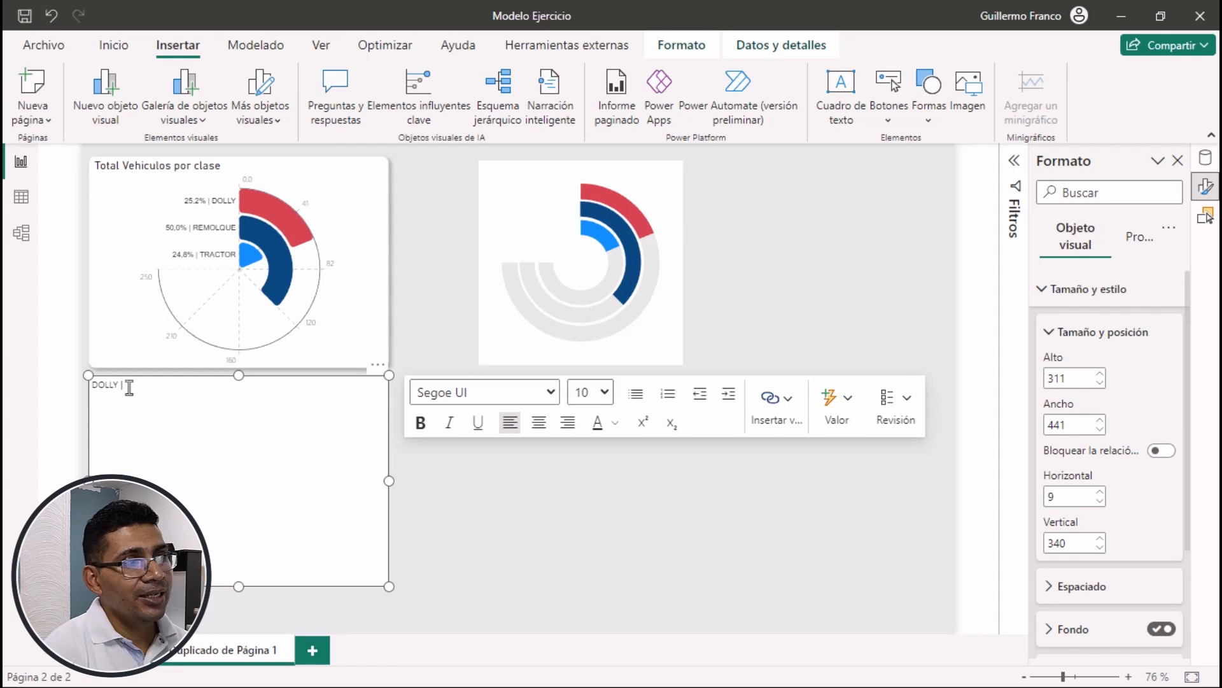
click(835, 408)
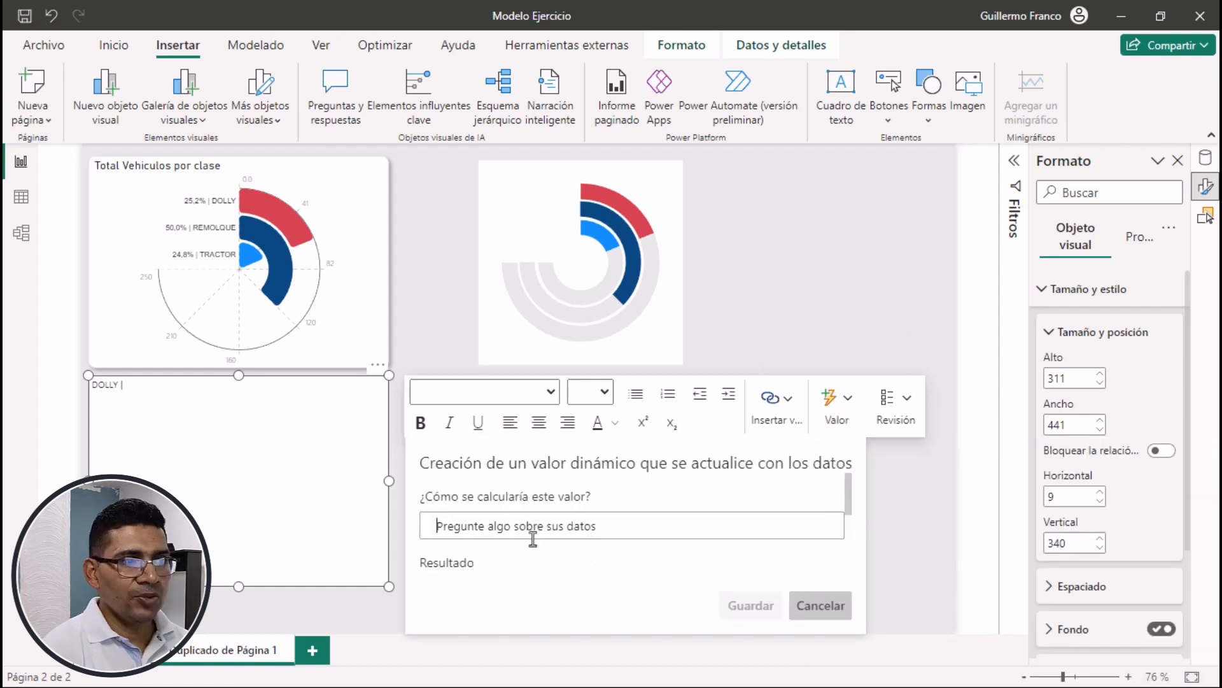
text(TOTAL)
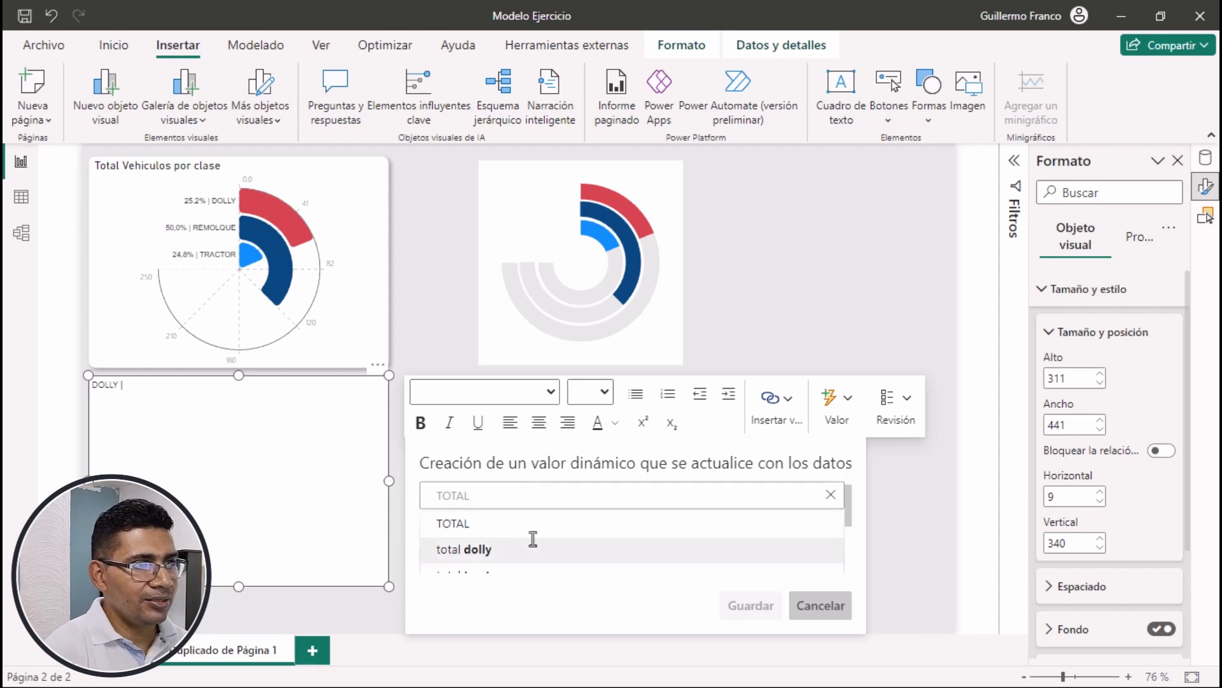
scroll(494, 554, down, 1)
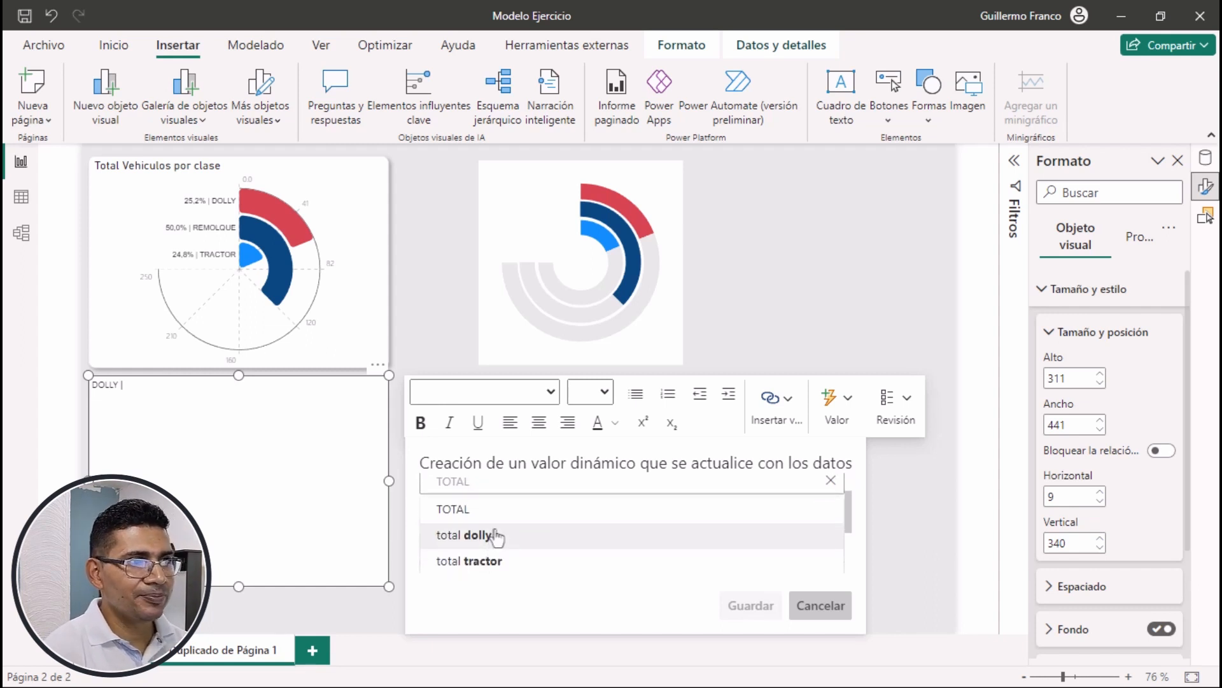
click(494, 536)
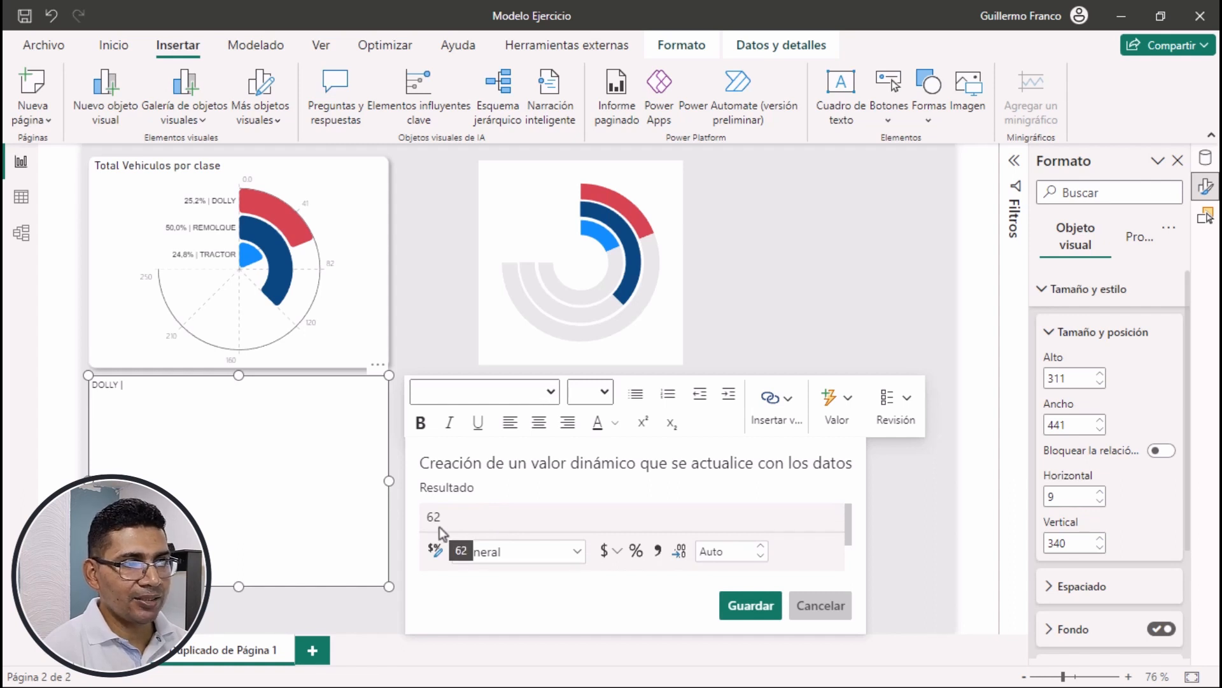
scroll(492, 514, down, 1)
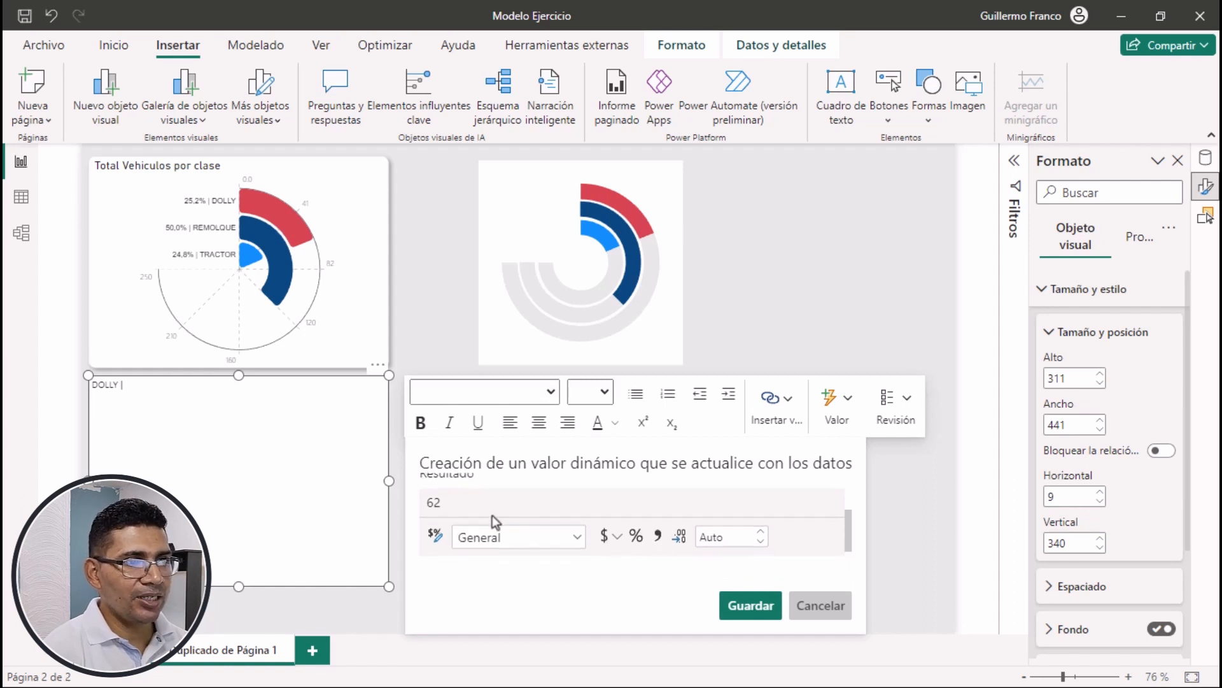
click(576, 538)
click(509, 453)
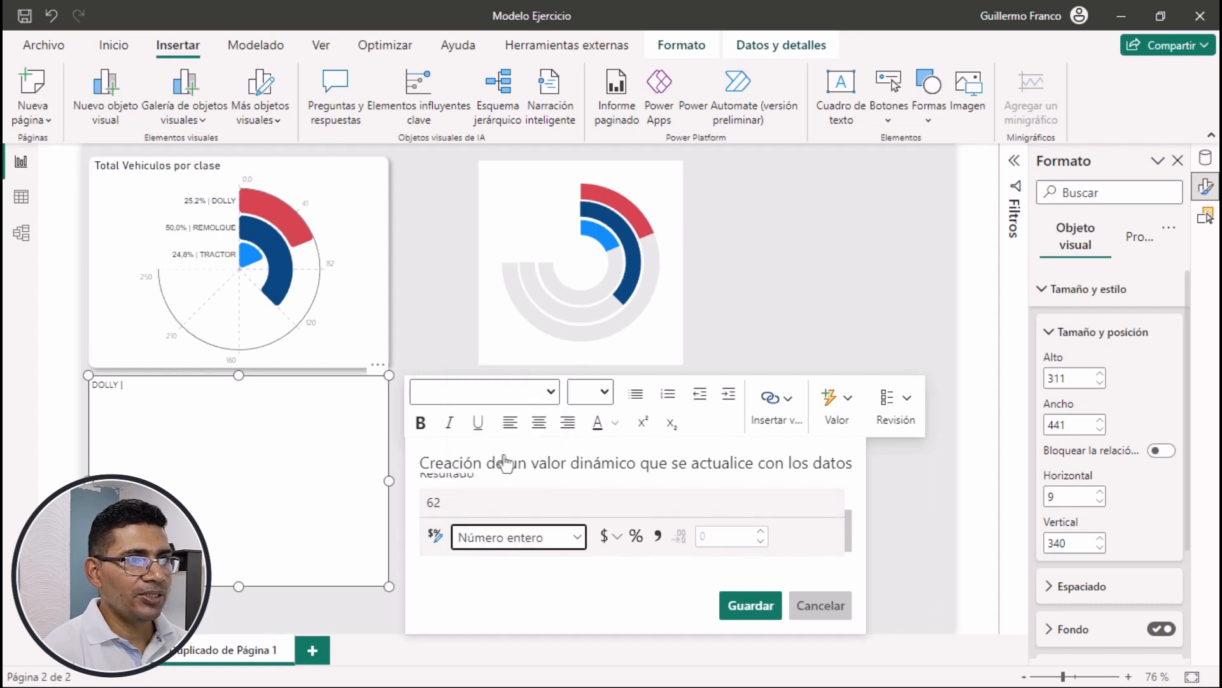
click(750, 606)
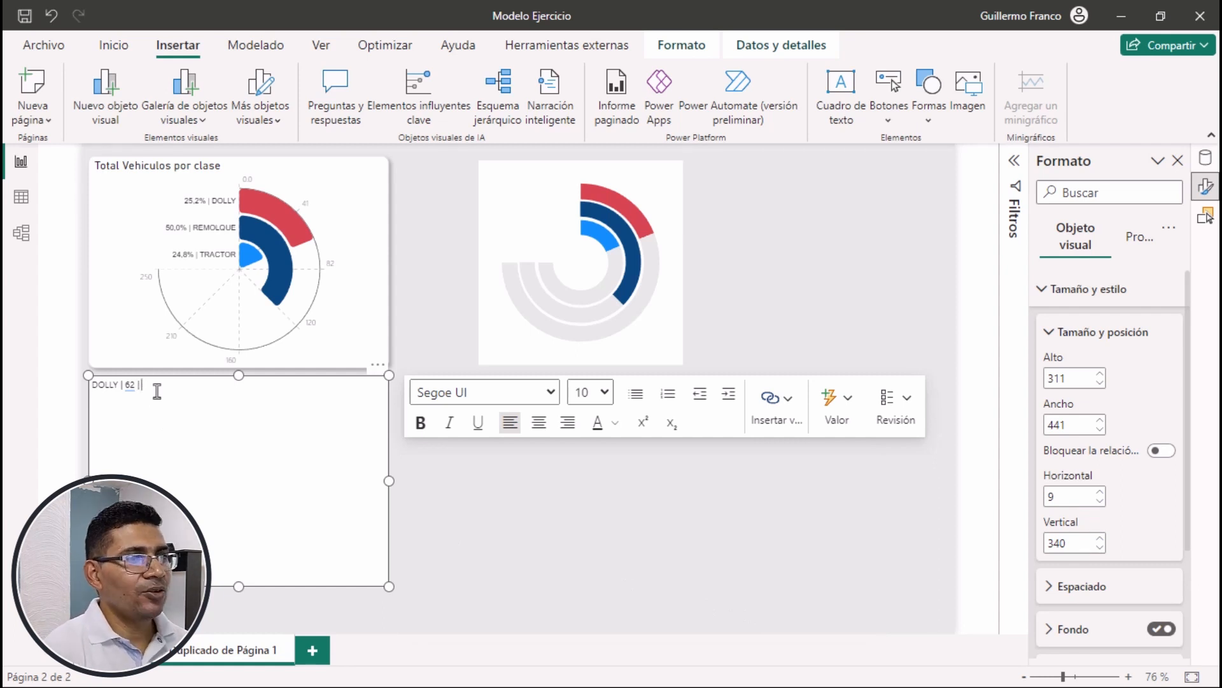
Add the ptg dolly measure to the DOLLY text box as a dynamic value, formatted as a percentage with 0 decimals
click(839, 411)
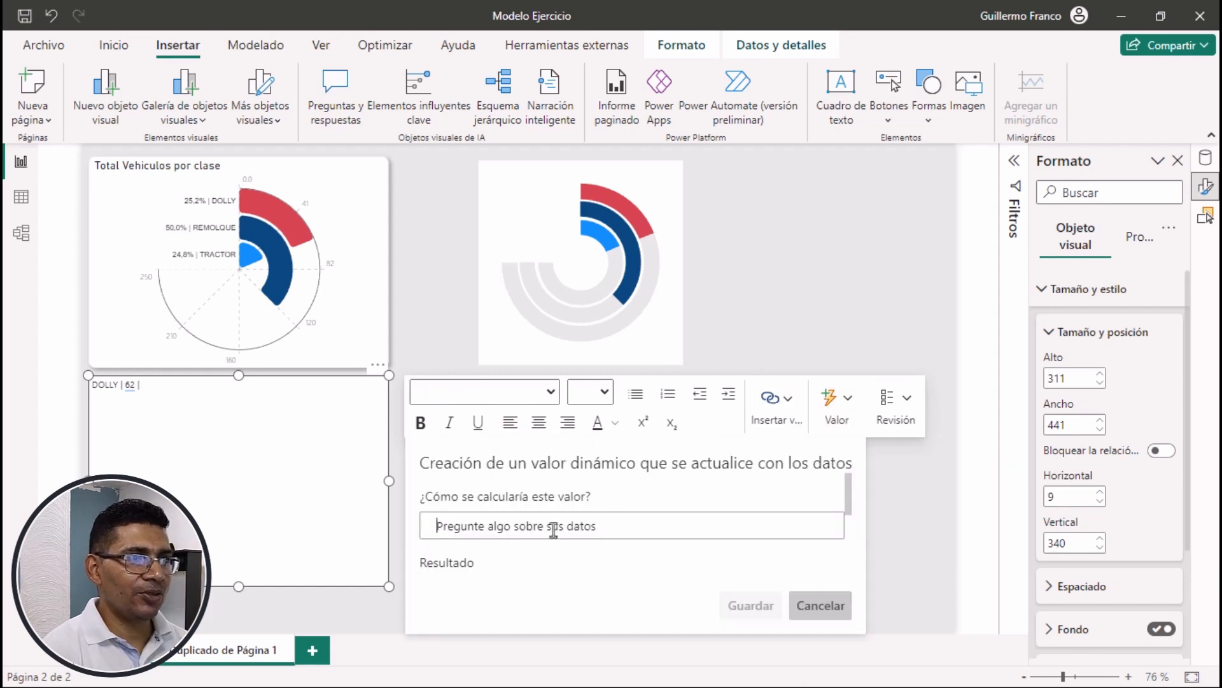
text(PT)
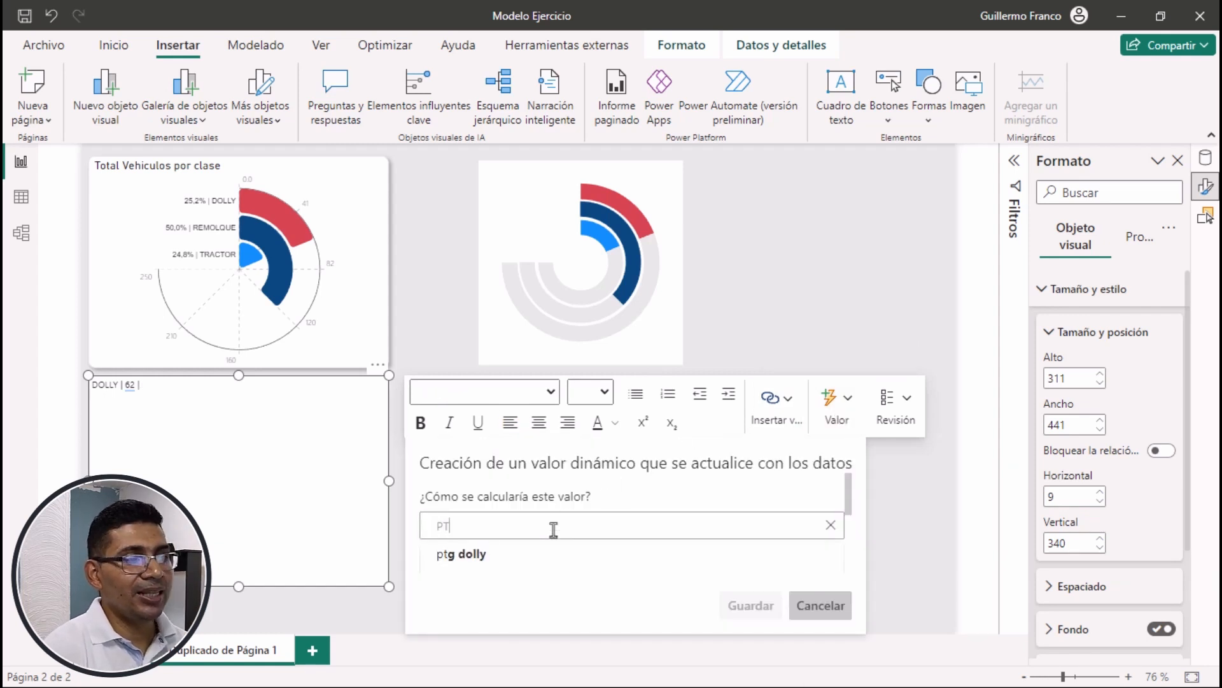
click(468, 541)
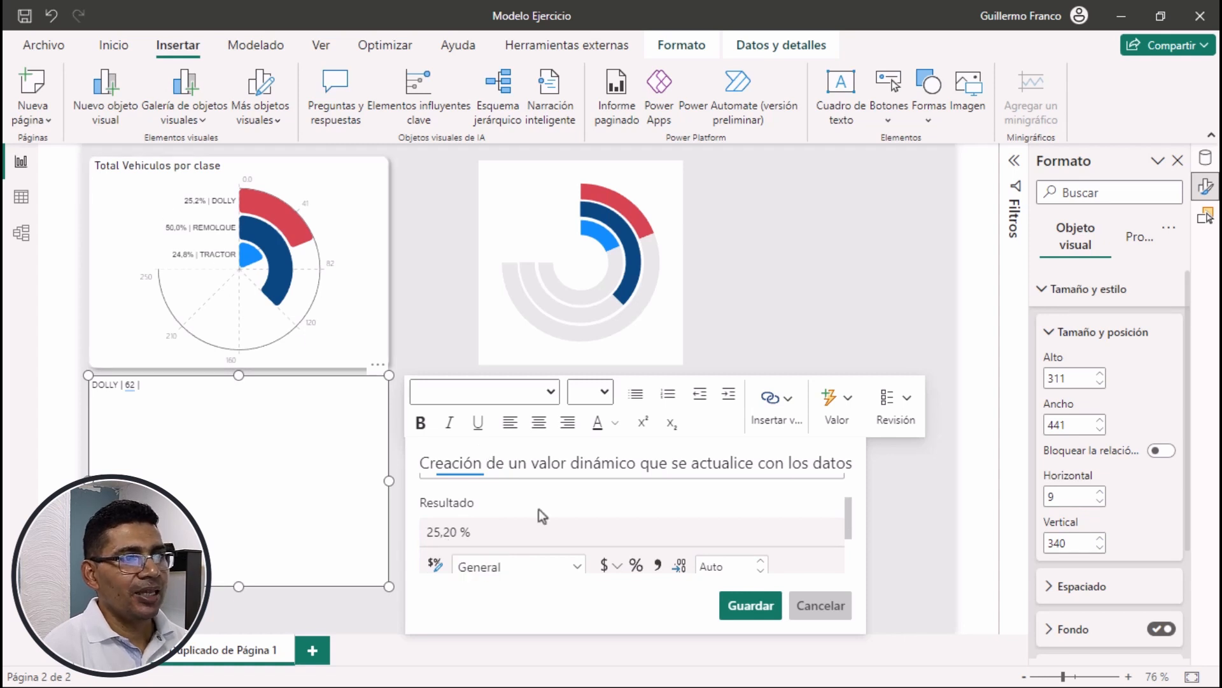
click(636, 566)
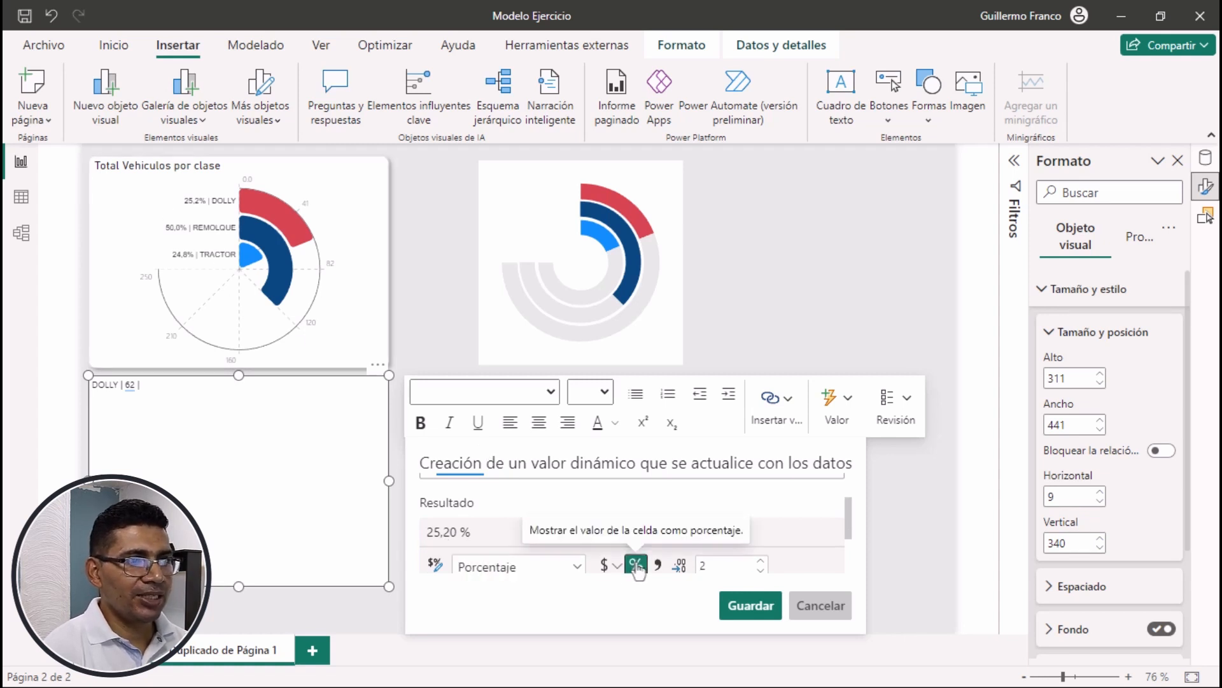
click(722, 566)
key(BackSpace)
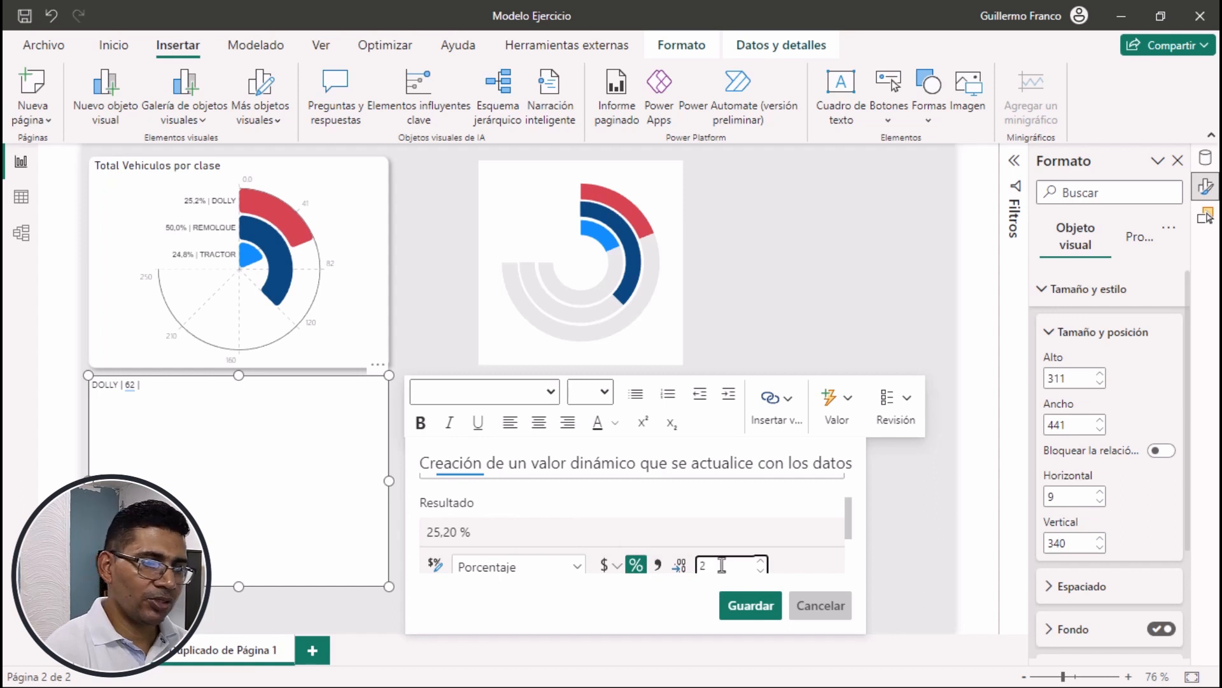
text(0)
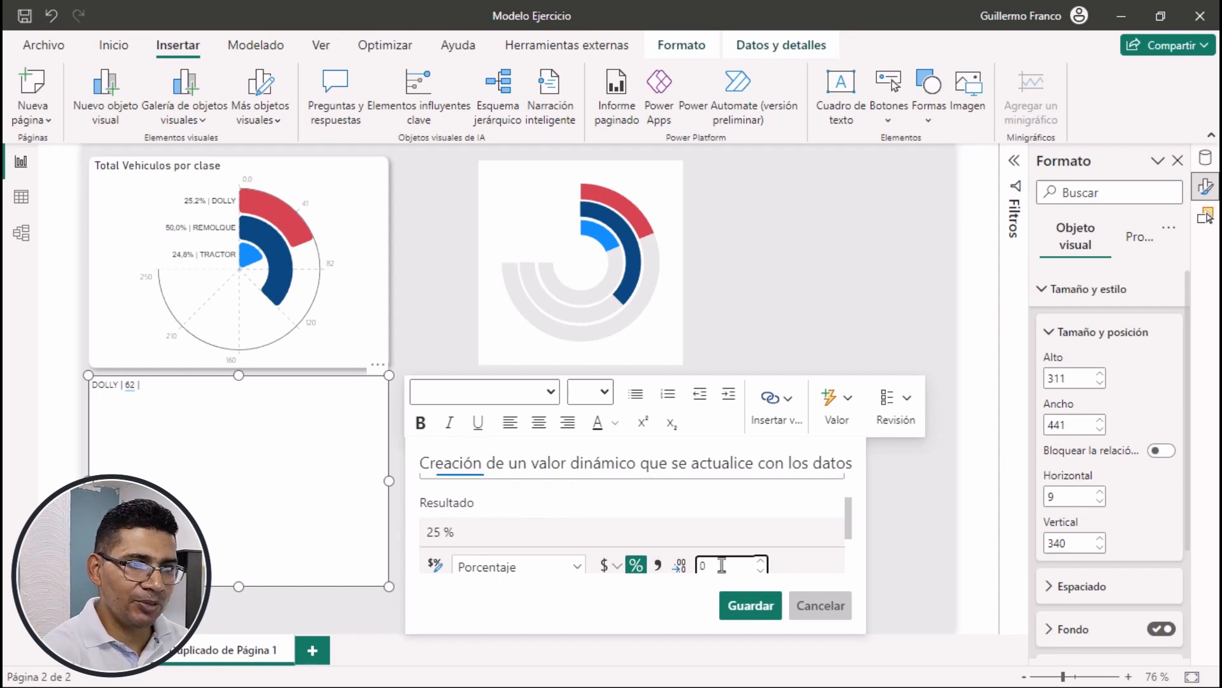
click(746, 605)
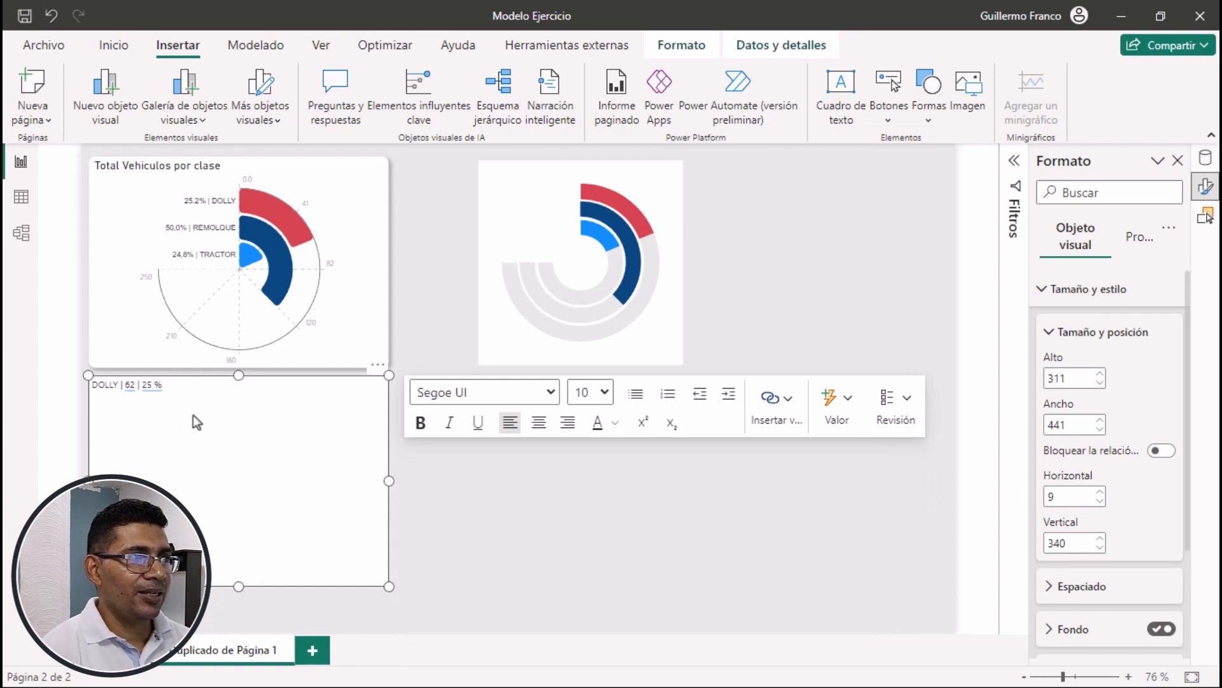
Format all the DOLLY text box content in DIN, size 11, aligned to the right
key(ctrl+a)
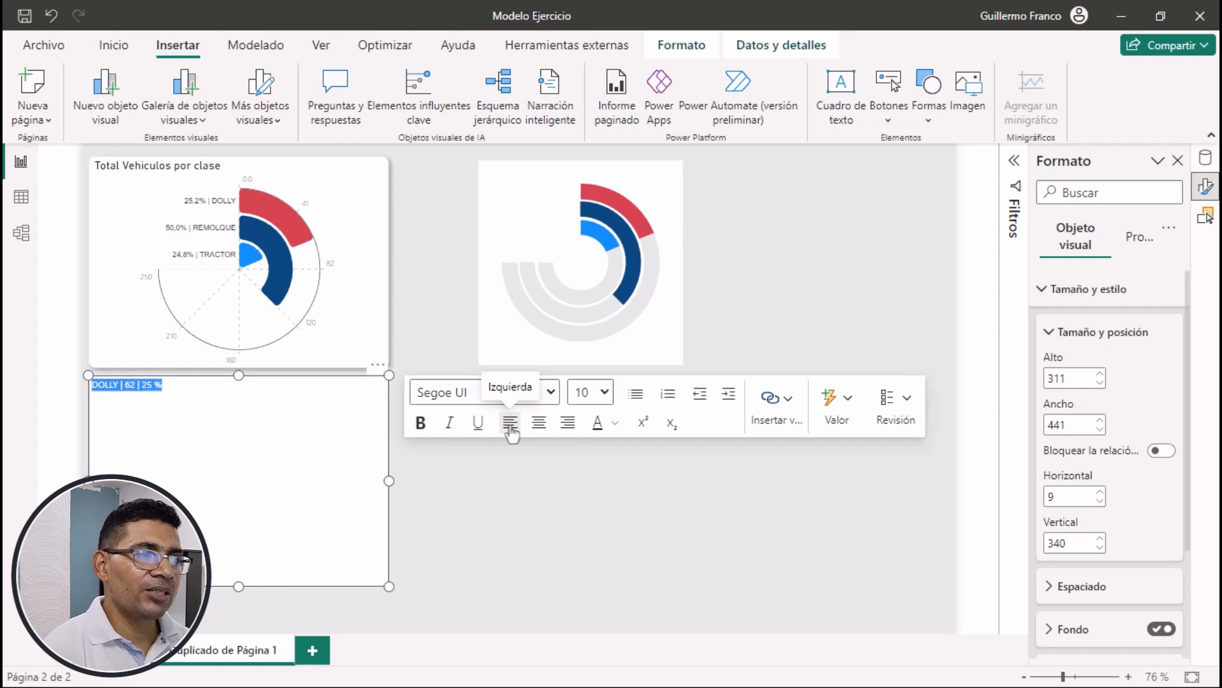
click(550, 392)
click(438, 240)
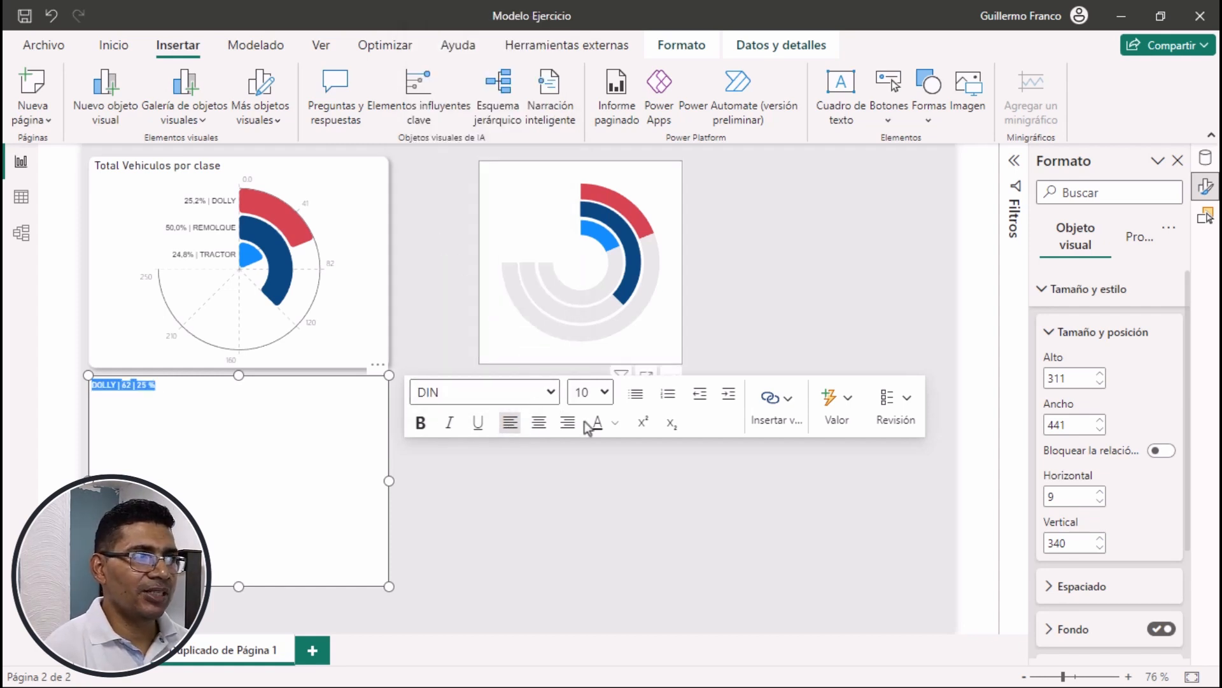
click(602, 392)
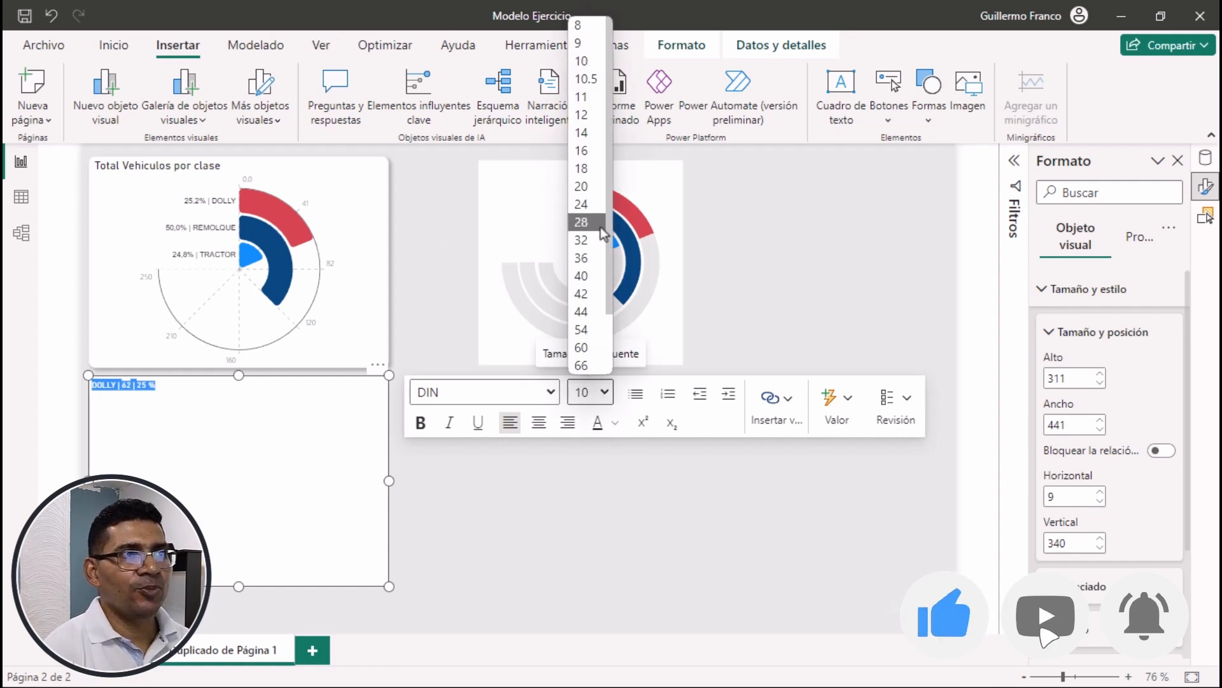
click(583, 97)
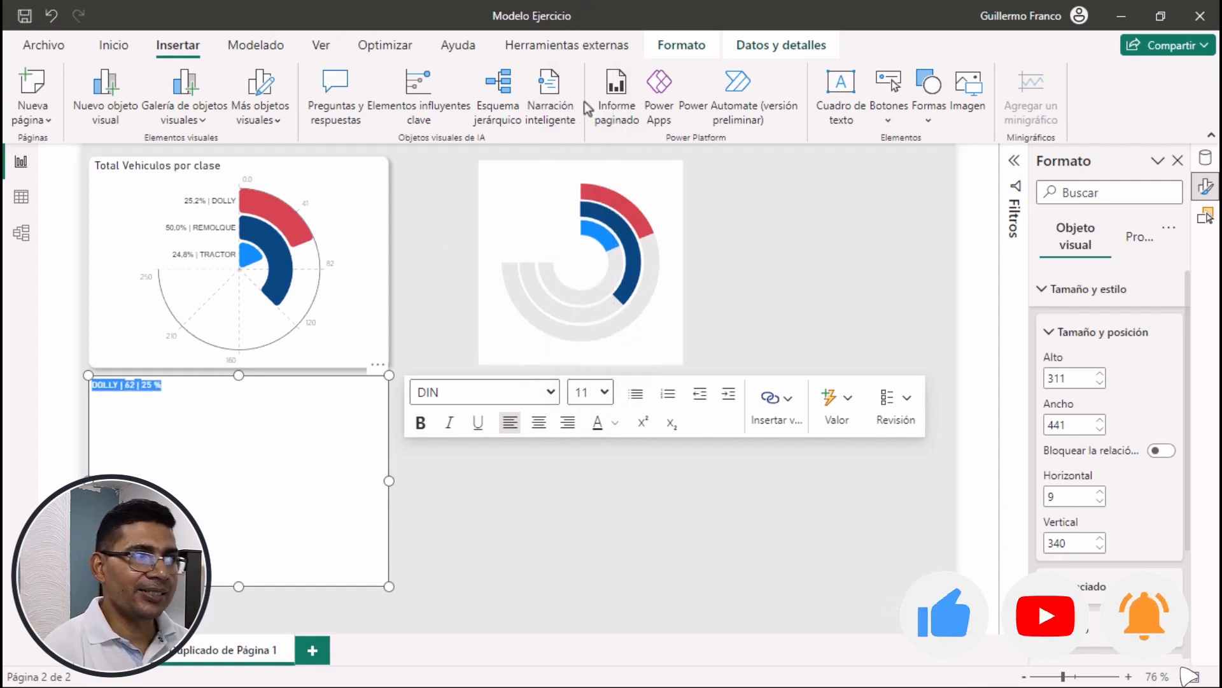
click(569, 423)
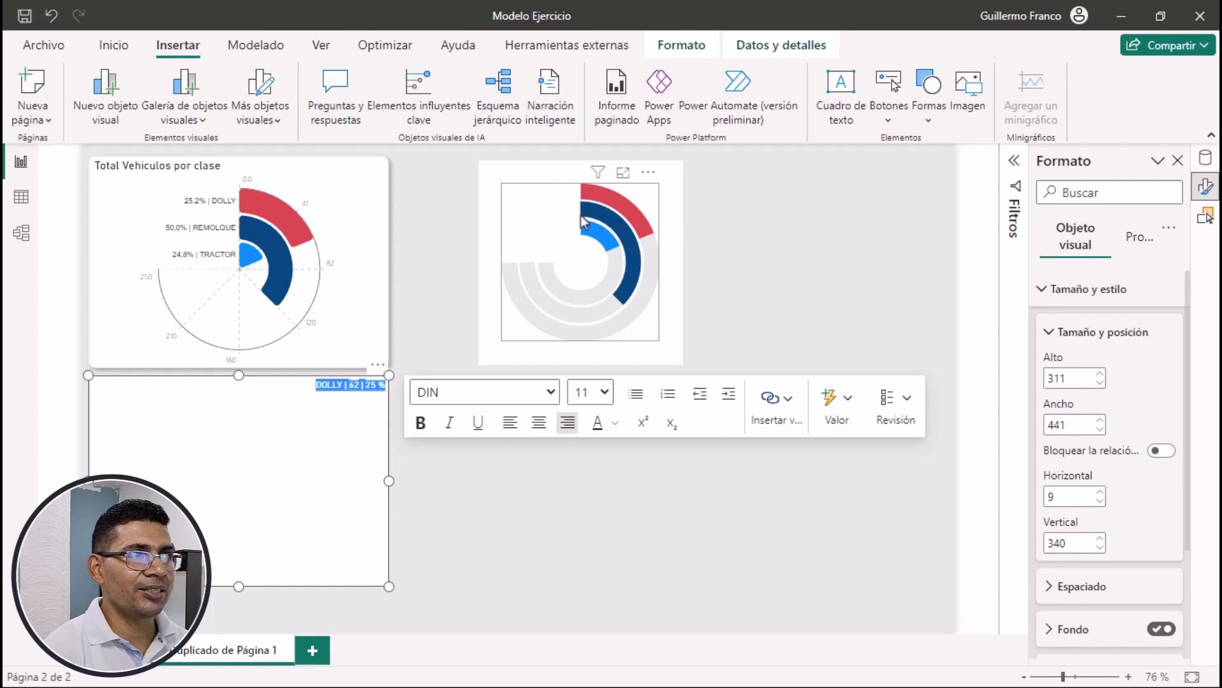
Shrink the DOLLY text box to about 34 high and 130 wide and place it against the start of the red ring
mouse_move(583, 198)
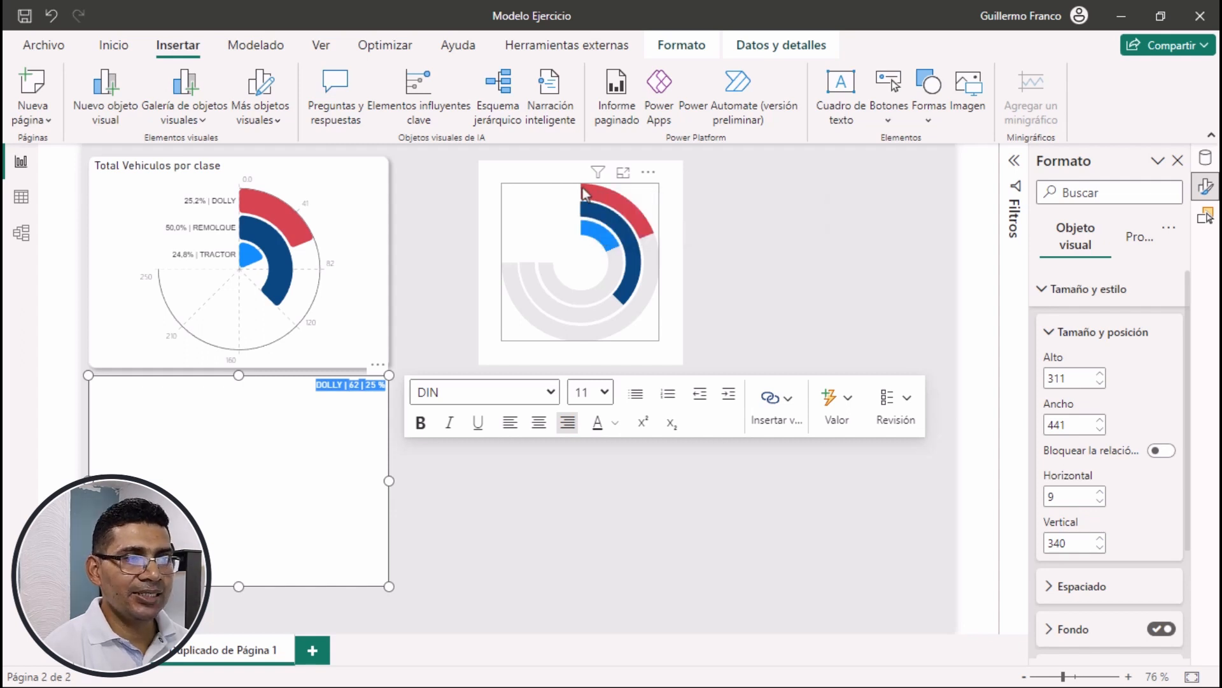
click(303, 545)
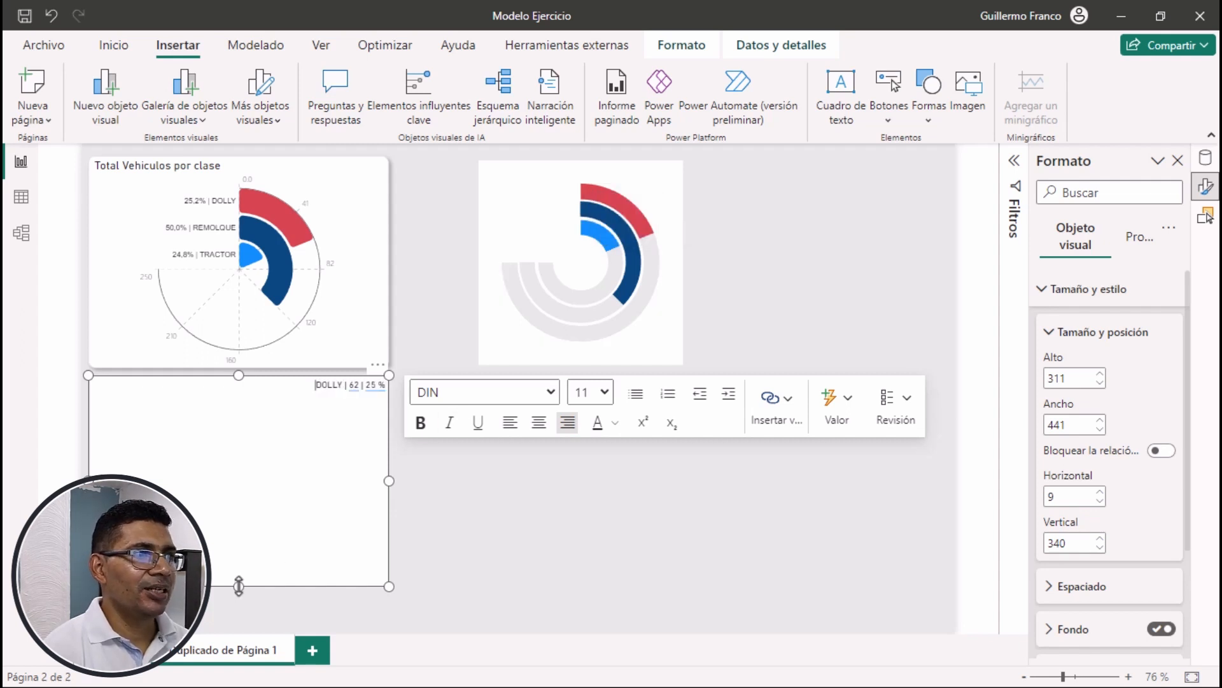
drag(239, 585, 262, 396)
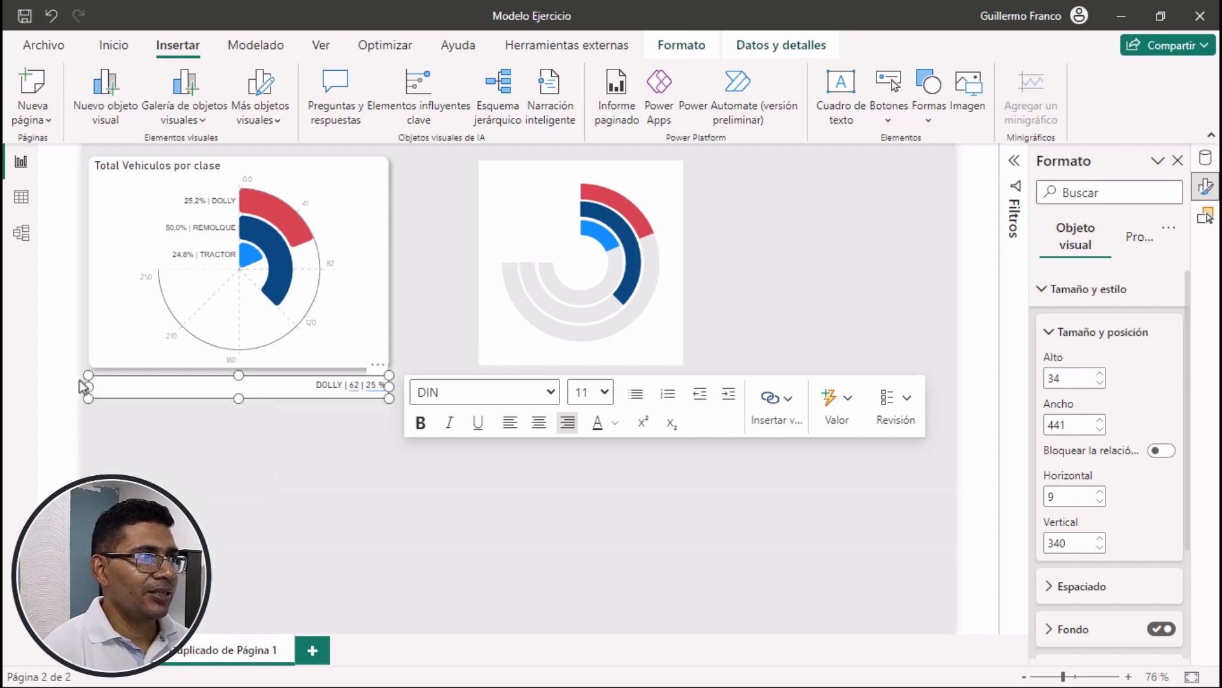
drag(88, 387, 301, 386)
drag(382, 375, 574, 186)
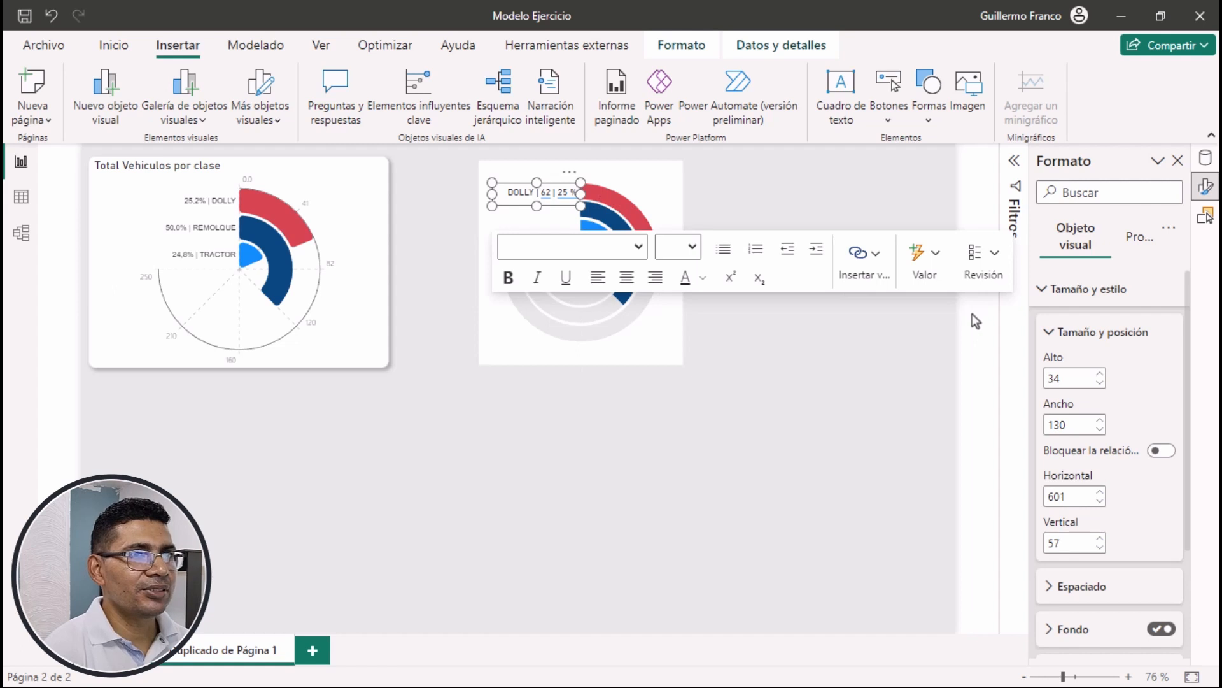
click(865, 201)
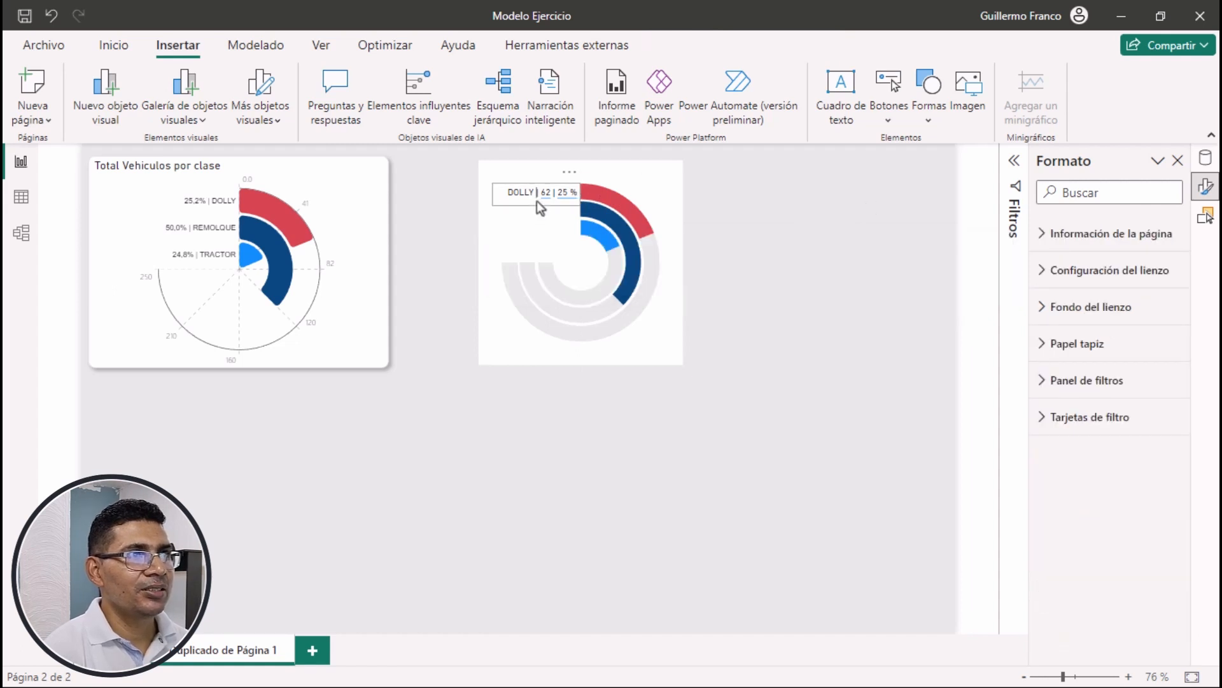
Nudge the DOLLY text box up to vertical position 55 to line it up with the red ring
click(537, 201)
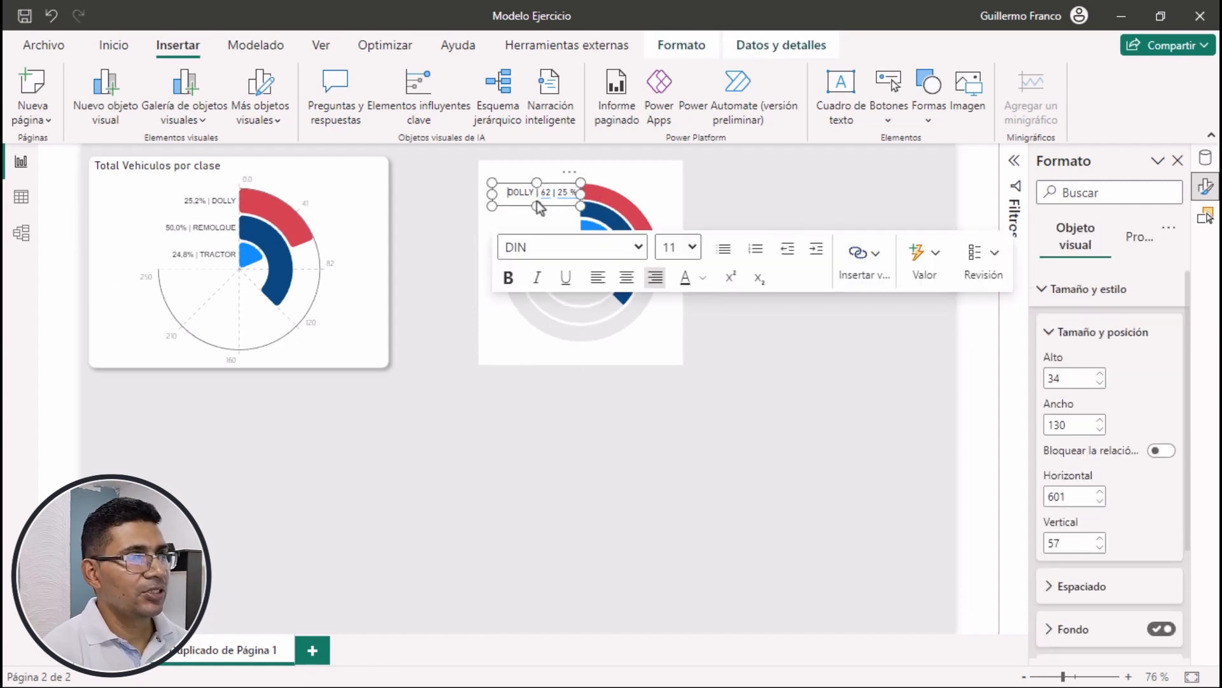
key(Escape)
key(Up)
key(Up)
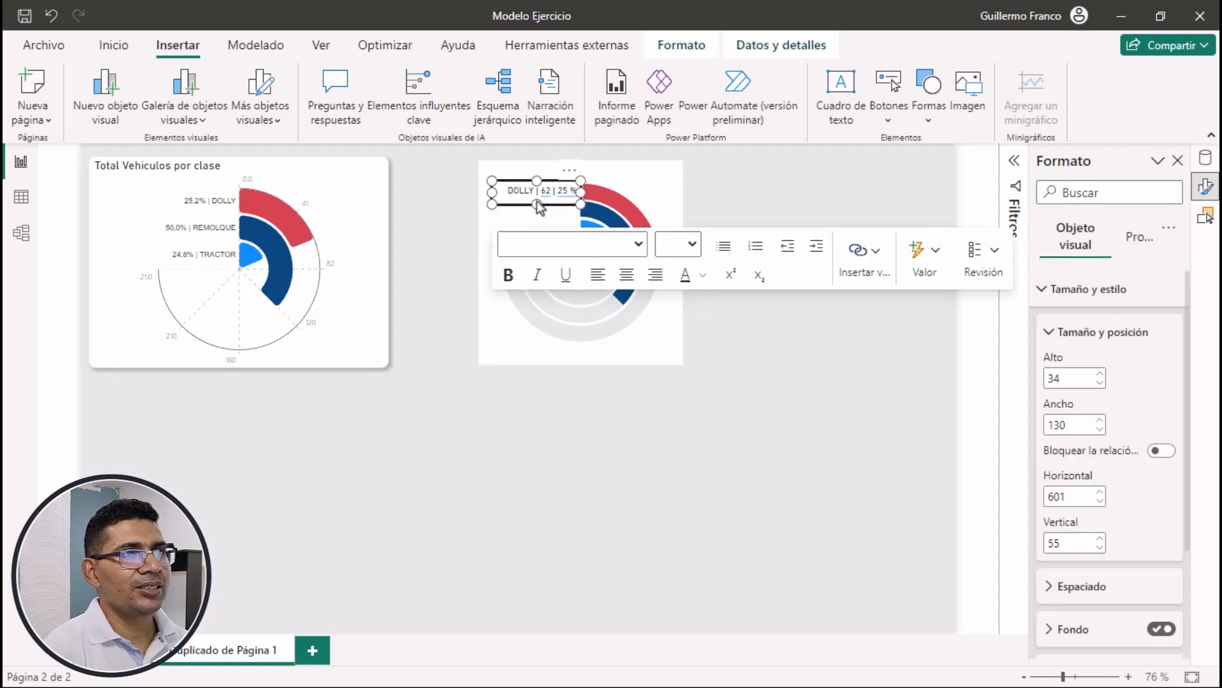
click(810, 201)
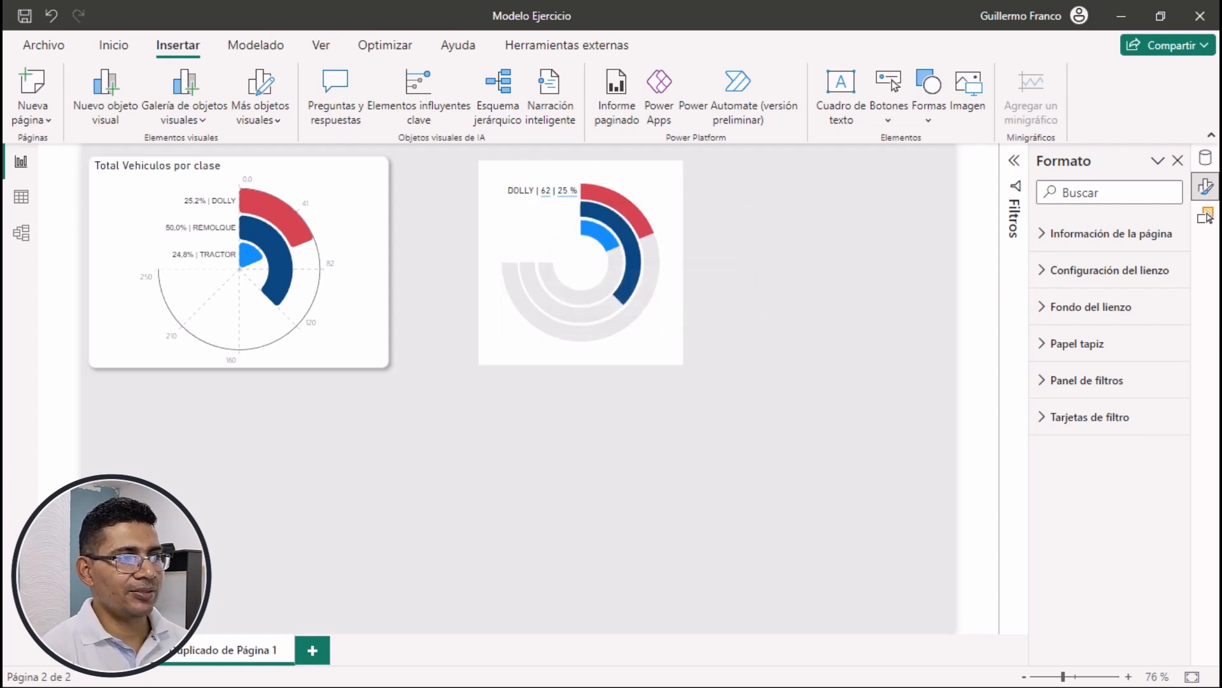
Insert a text box reading "REMOLQUE |" followed by the total remolque dynamic value, and check it against the original radial chart
click(842, 95)
click(263, 423)
text(REMOLQUE |)
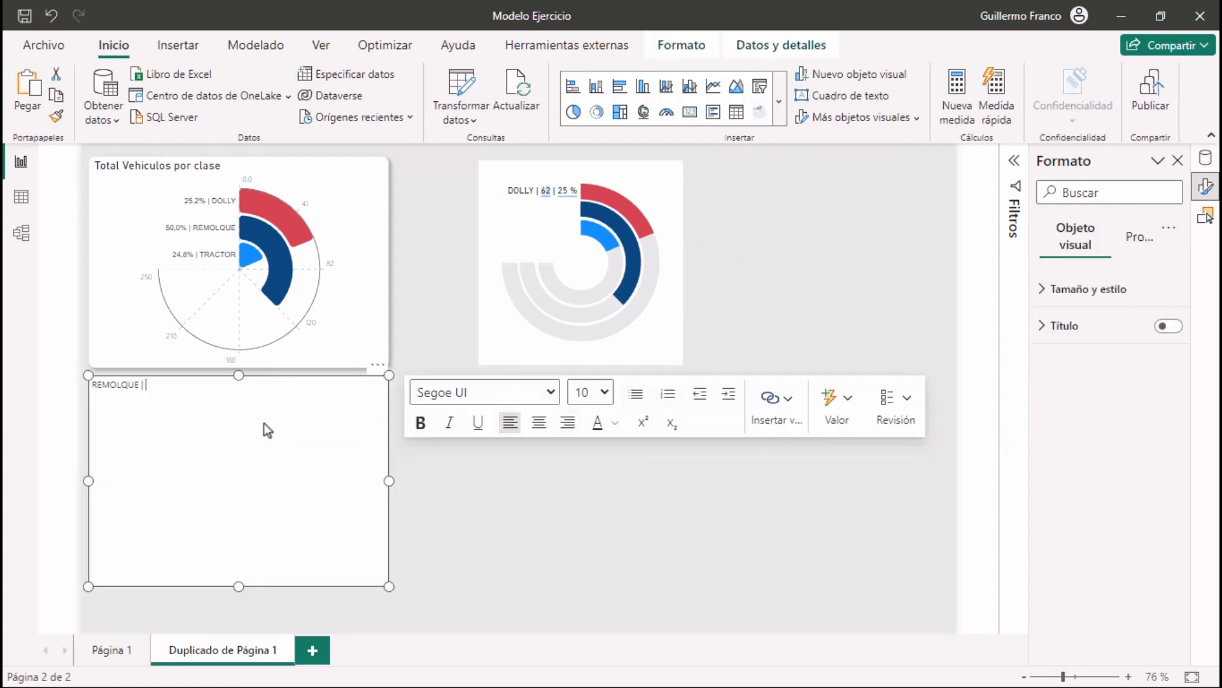
click(833, 405)
text(TOTAL)
scroll(492, 560, down, 1)
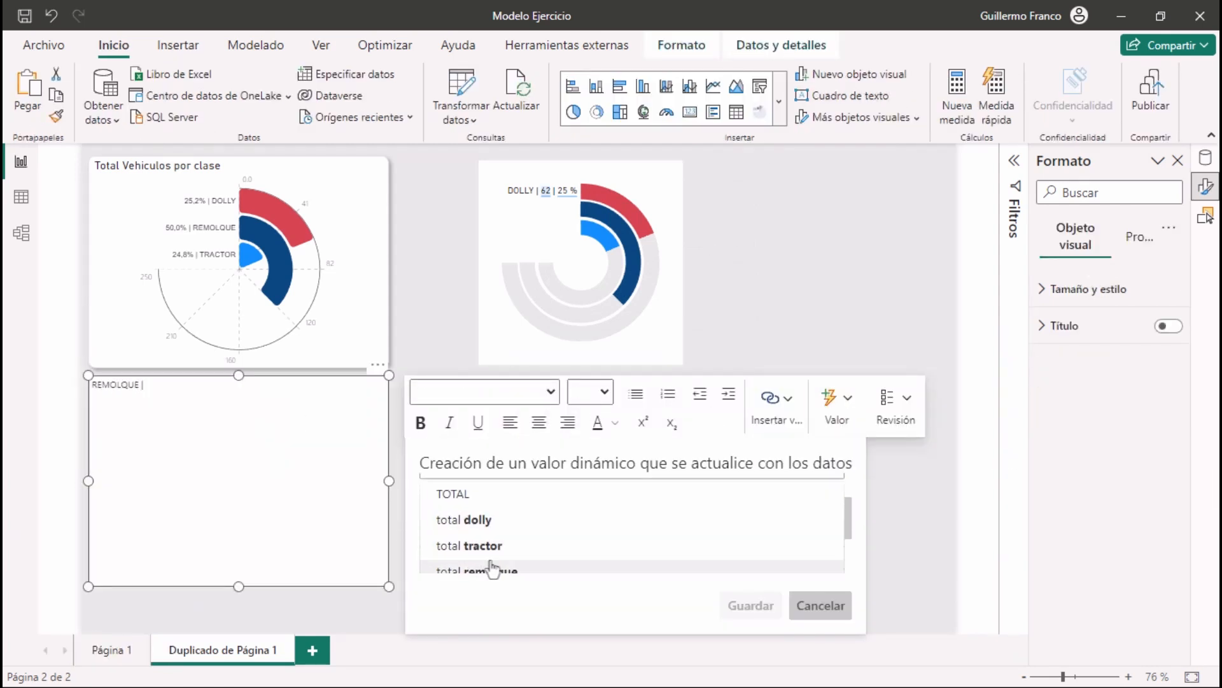
click(491, 565)
scroll(491, 560, down, 2)
click(743, 609)
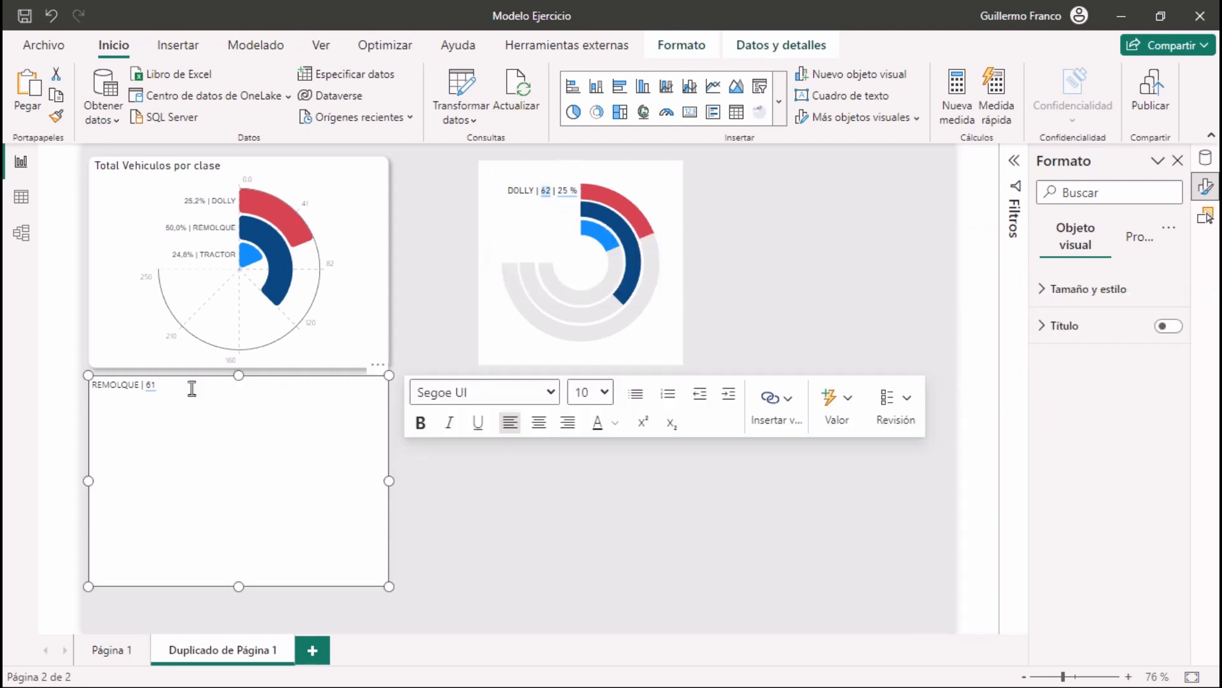
click(229, 245)
click(207, 382)
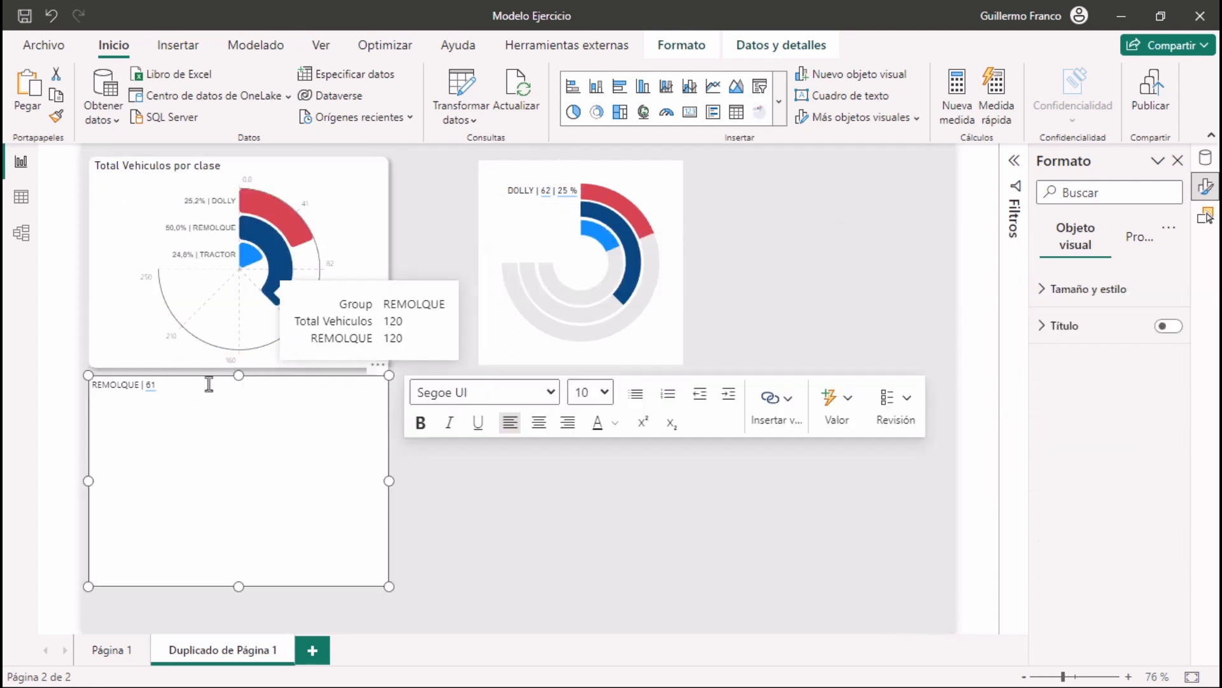
Replace the dynamic value in the REMOLQUE text box with total remolque and add a "|" separator after it
click(151, 385)
key(BackSpace)
key(BackSpace)
key(BackSpace)
key(BackSpace)
key(BackSpace)
key(BackSpace)
key(BackSpace)
scroll(526, 519, down, 1)
click(493, 563)
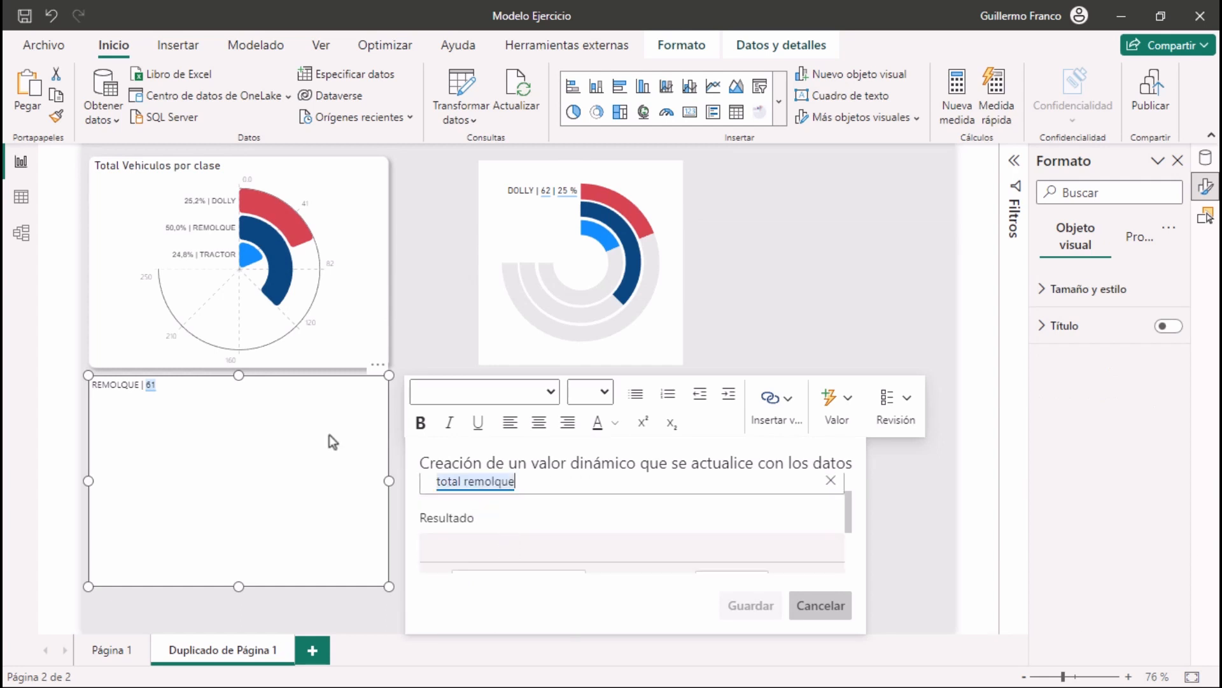
click(751, 606)
click(188, 391)
click(789, 398)
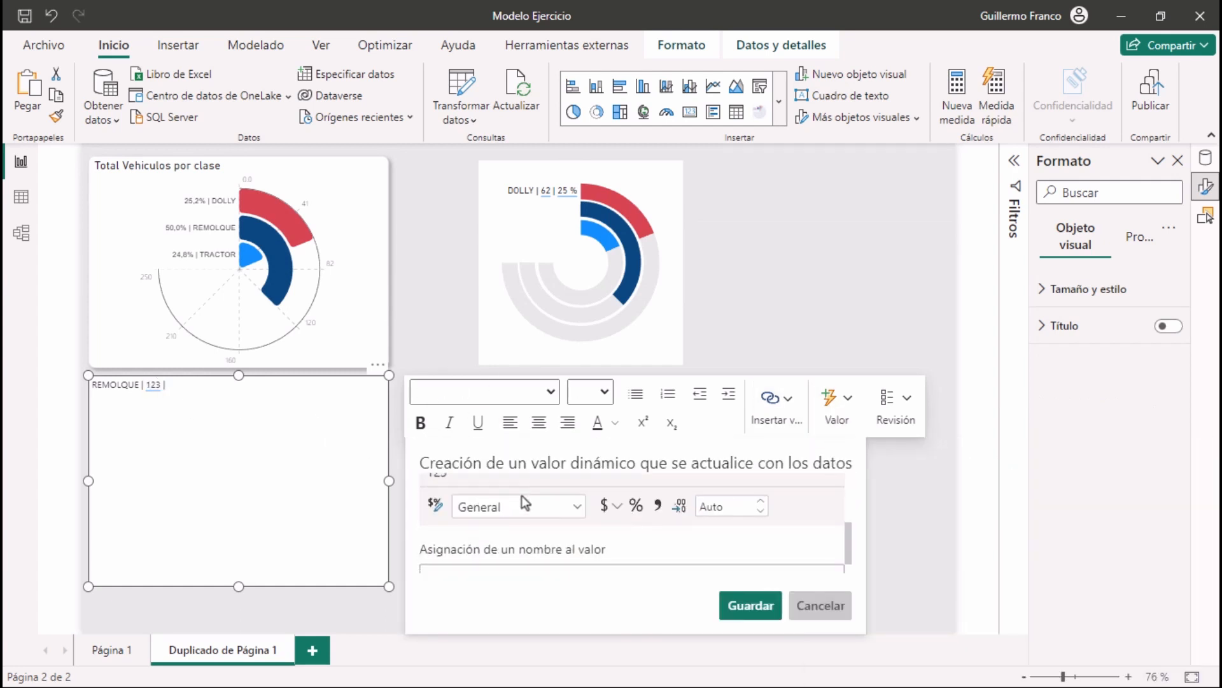
click(835, 606)
Add the remolque ptg measure as a second dynamic value in the REMOLQUE text box, formatted as a percentage with 0 decimals
click(836, 405)
click(518, 532)
text(ptg)
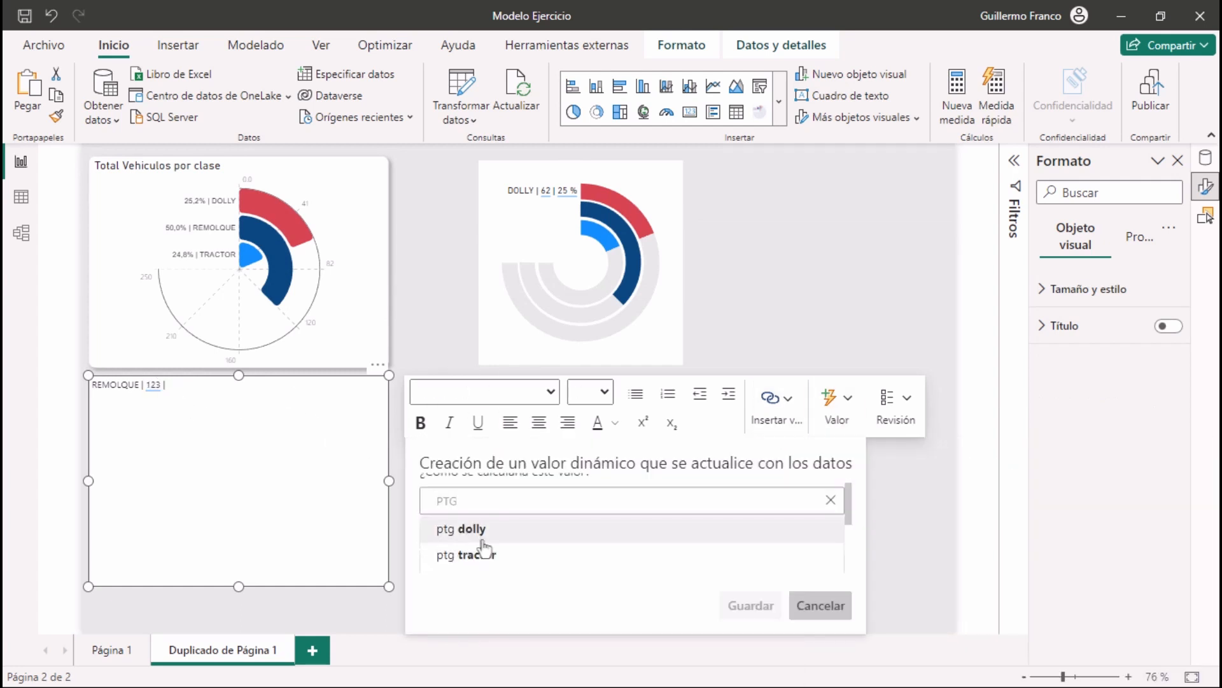
click(489, 558)
scroll(576, 532, down, 3)
click(636, 537)
click(708, 537)
text(0)
click(750, 606)
Align the REMOLQUE text to the right, set its box height to 30, and place it beside the dark blue ring
drag(238, 585, 238, 405)
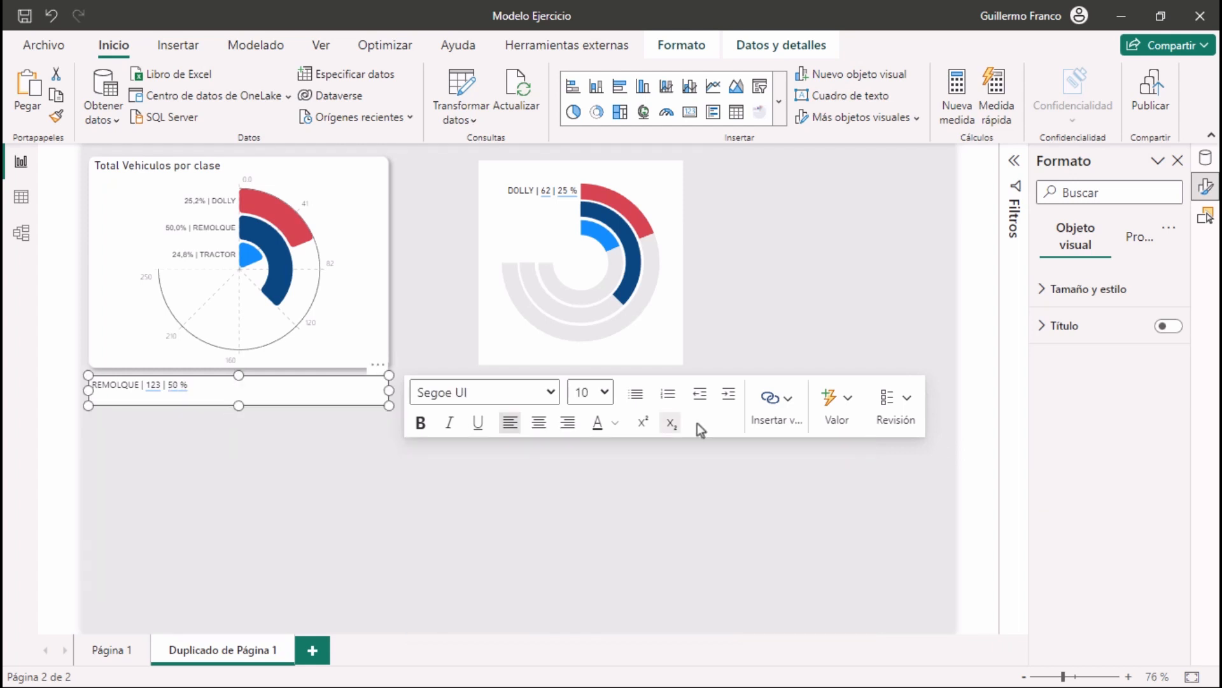
click(567, 422)
click(1089, 288)
double_click(1073, 377)
text(30)
drag(88, 385, 567, 199)
Format the REMOLQUE label in DIN, size 11
click(551, 392)
click(444, 239)
click(604, 392)
click(574, 97)
Nudge the REMOLQUE text box up to vertical position 81 to line it up with the start of the dark blue ring
click(439, 220)
click(550, 223)
key(Up)
key(Up)
key(Up)
key(Up)
key(Up)
key(Up)
key(Up)
key(Up)
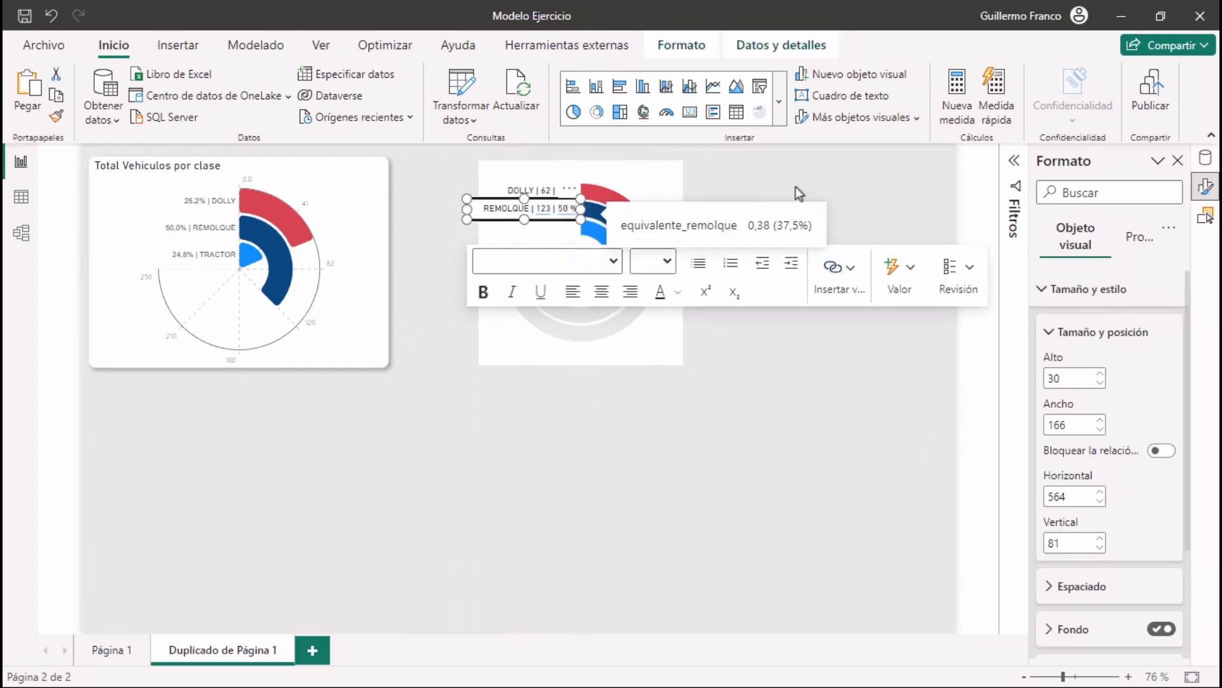
click(796, 186)
Insert a text box reading "TRACTOR |" followed by the total tractor dynamic value
click(841, 95)
text(TRACTOR |)
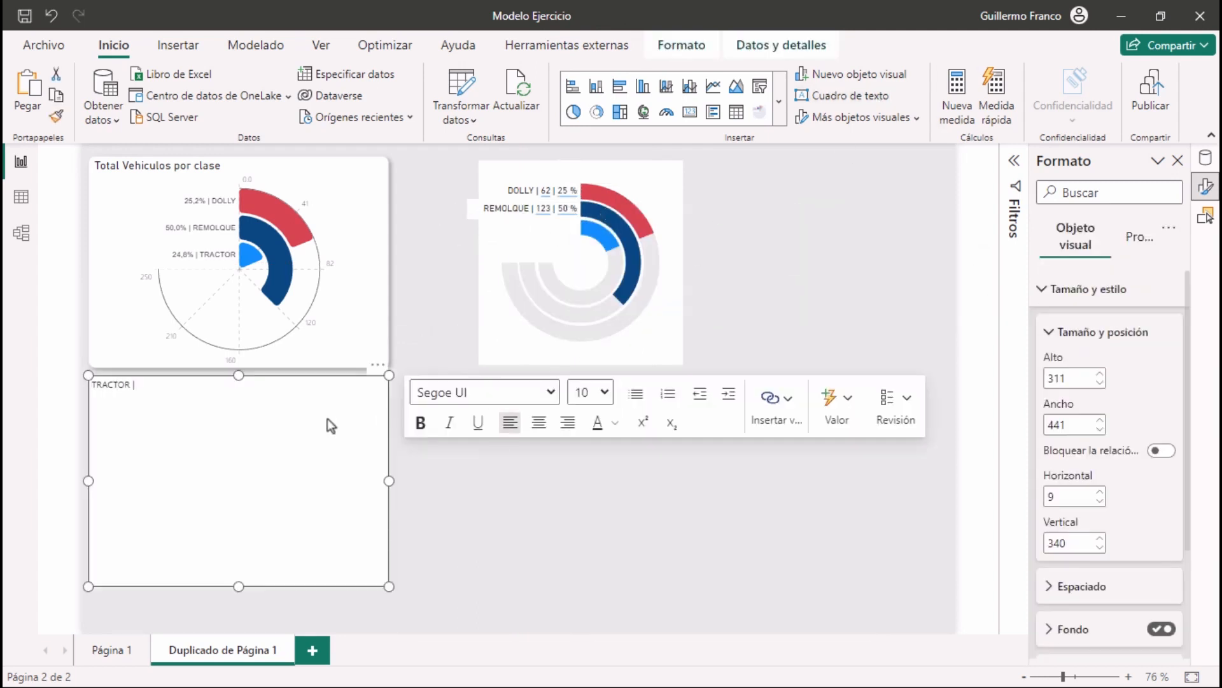
click(831, 401)
click(602, 536)
text(TOTAL)
scroll(472, 540, down, 1)
click(473, 542)
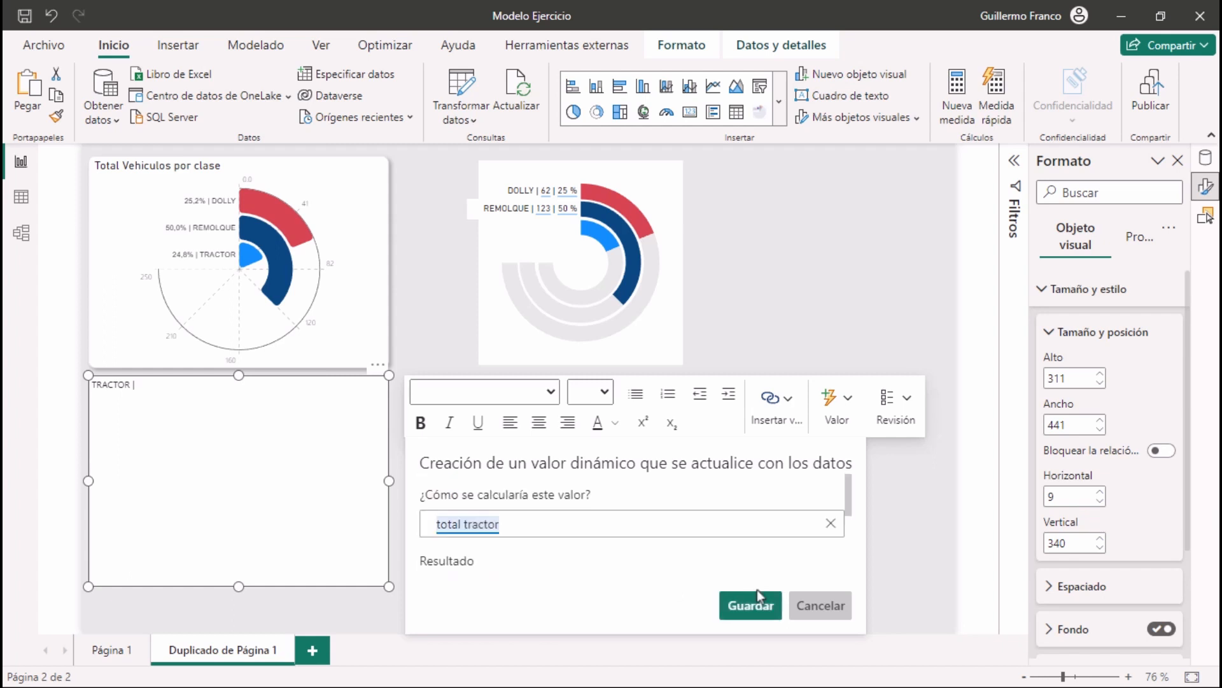
scroll(540, 536, down, 2)
click(538, 527)
click(510, 439)
click(752, 608)
Add a "|" separator and the ptg tractor dynamic value to the TRACTOR text box, as a percentage with 0 decimals
click(204, 406)
text(|)
click(835, 422)
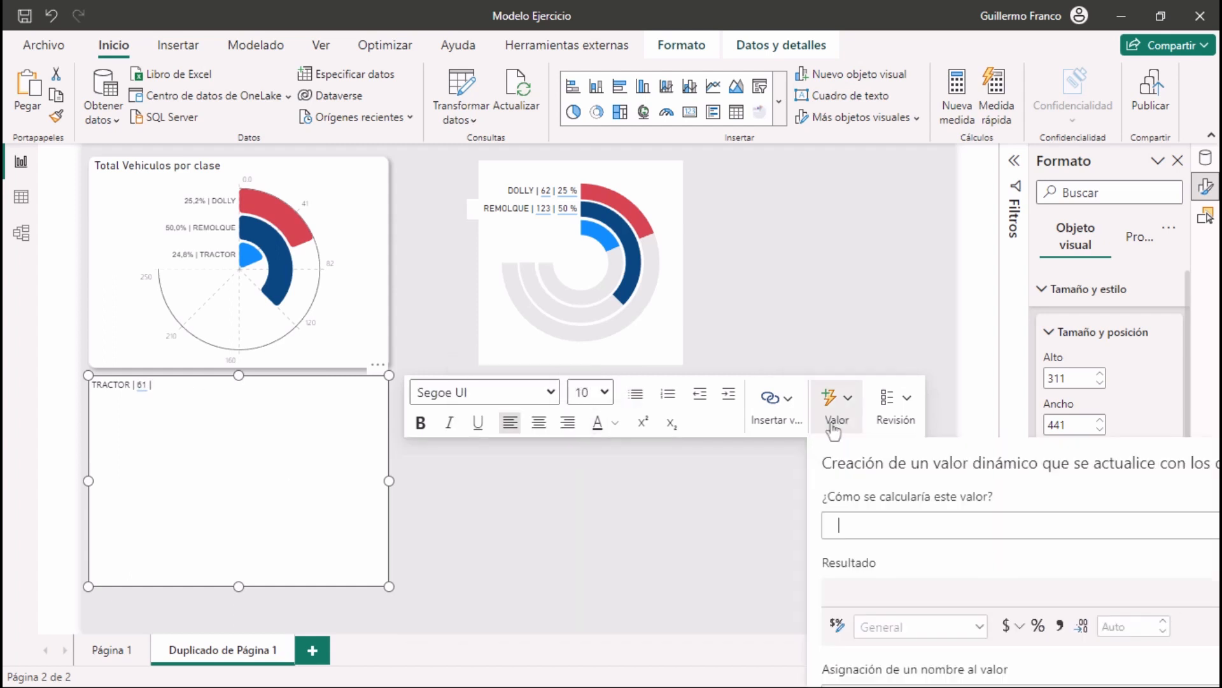
click(636, 523)
text(PTG)
scroll(573, 534, down, 1)
click(472, 545)
scroll(547, 516, down, 2)
double_click(739, 554)
click(751, 605)
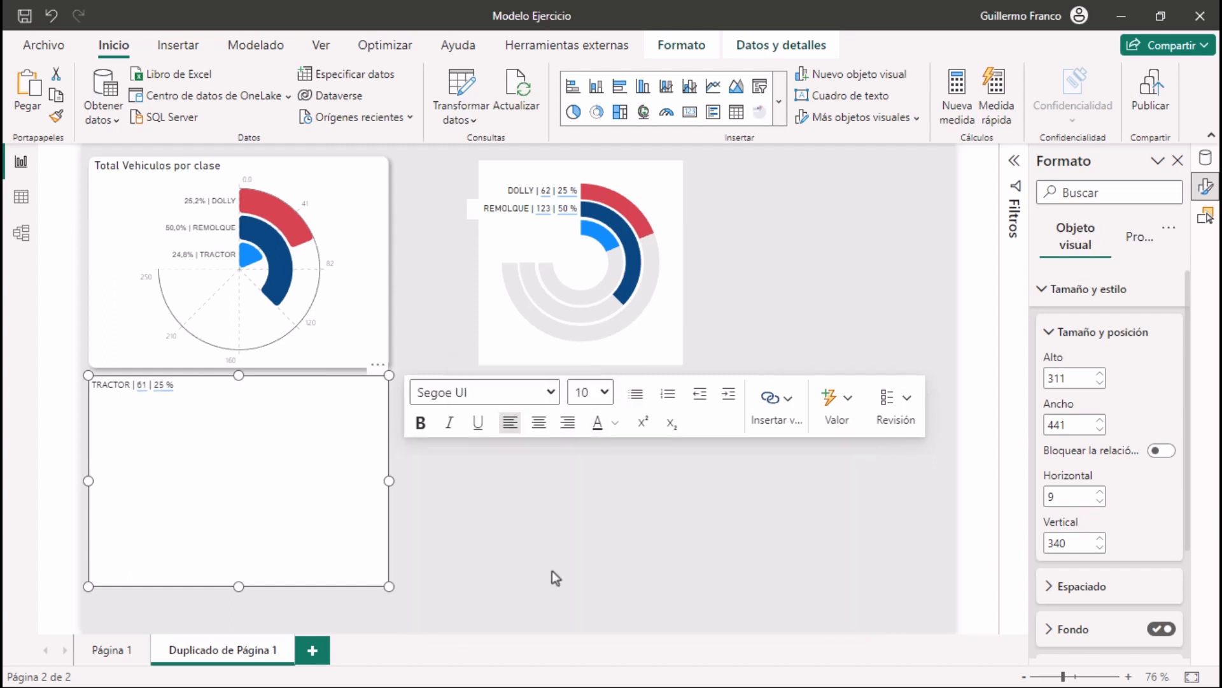
Format all the TRACTOR text box content in DIN, size 11, aligned to the right
drag(176, 386, 91, 385)
click(550, 394)
click(427, 240)
click(605, 392)
click(584, 96)
click(568, 423)
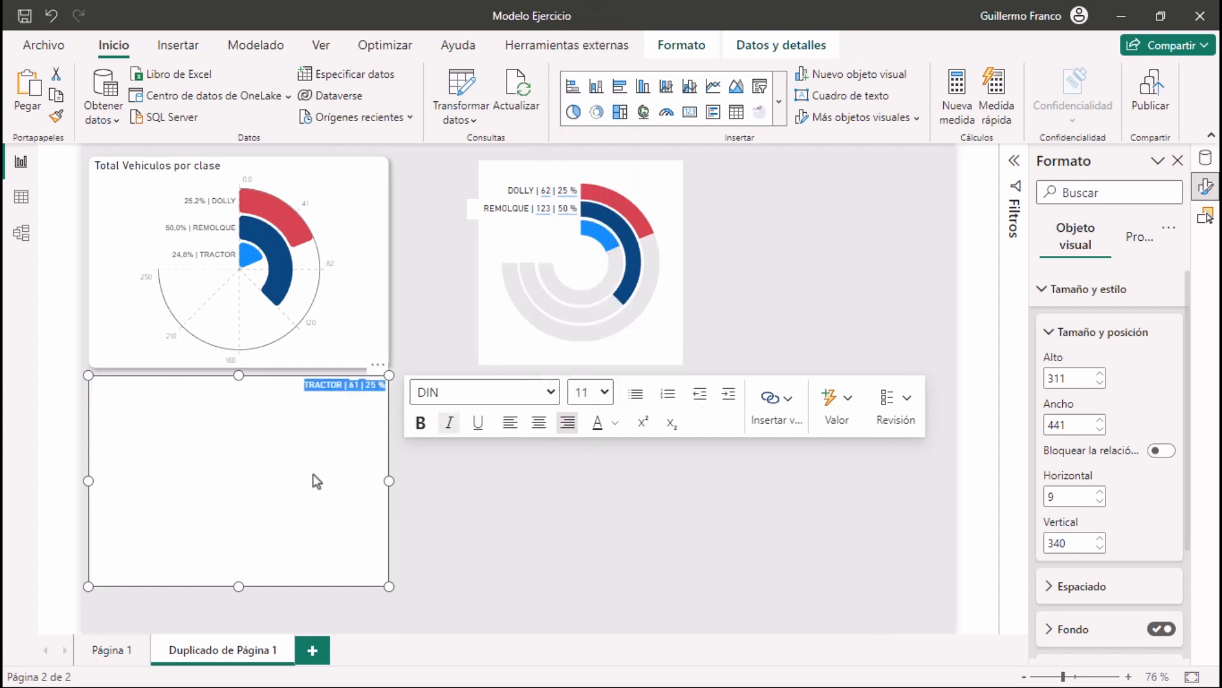
Shrink the TRACTOR text box to about 34 high and 147 wide and place it against the start of the light blue ring
drag(239, 586, 251, 387)
drag(380, 373, 552, 233)
click(777, 391)
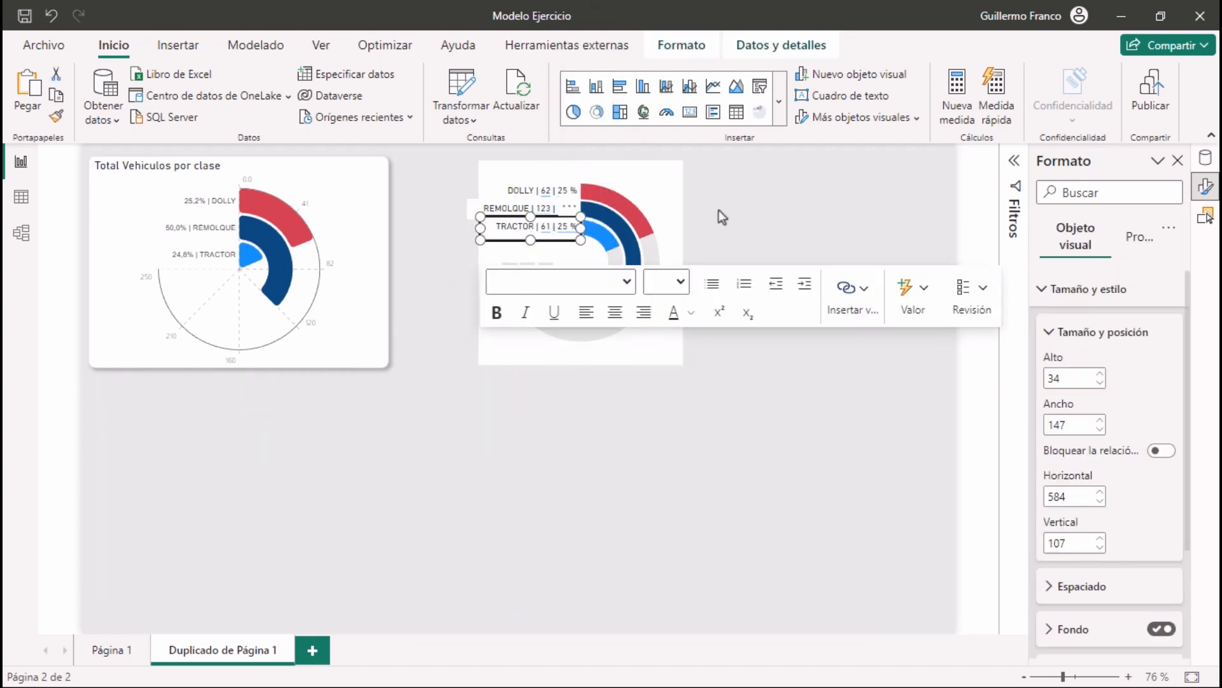
click(617, 449)
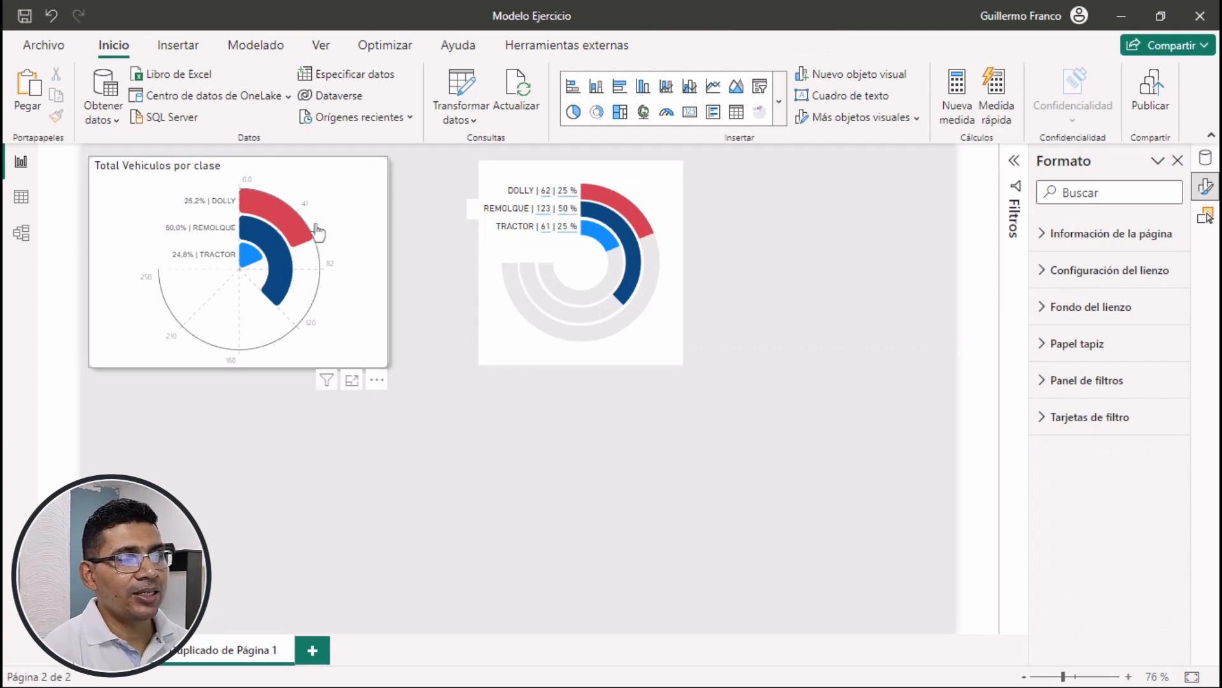
Select the nested donut charts with their three labels and move them together down and to the right on the page
mouse_move(290, 251)
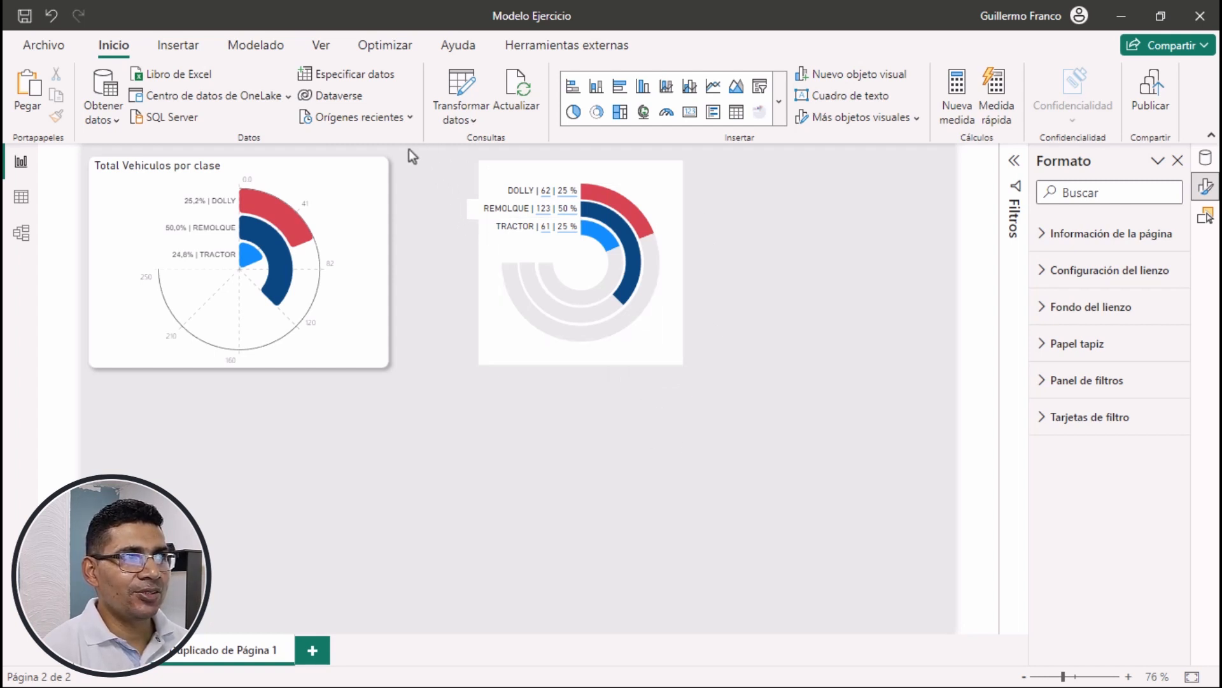
drag(409, 149, 810, 480)
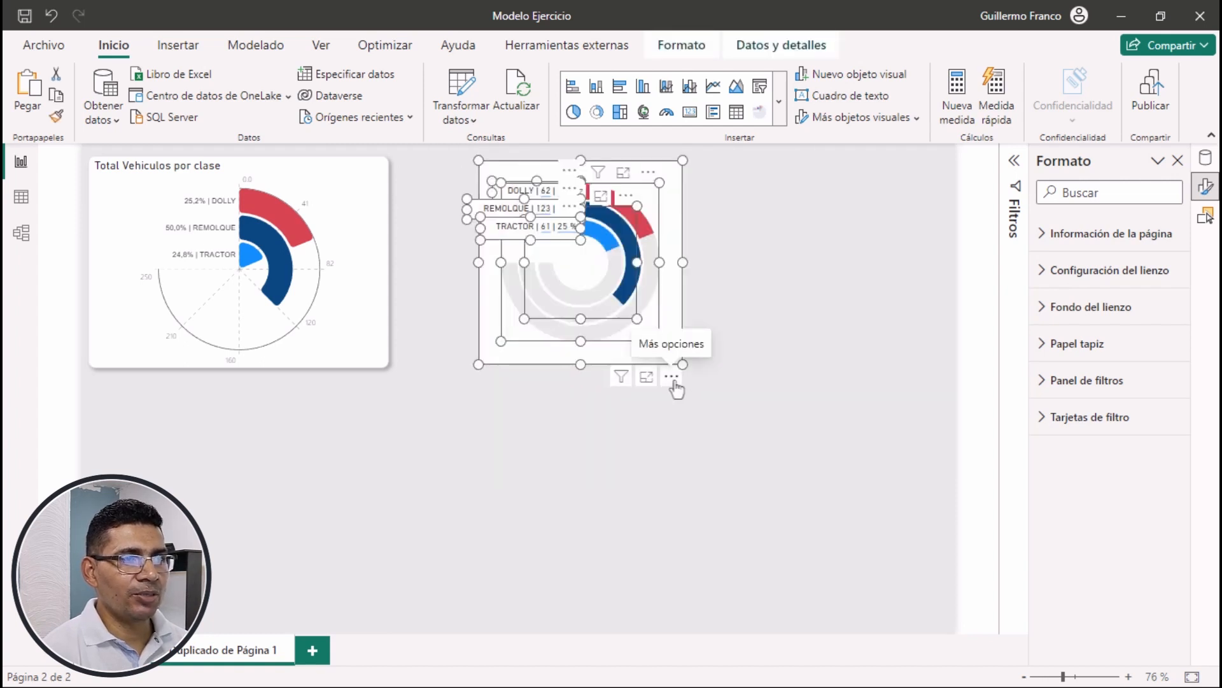
drag(674, 382, 821, 475)
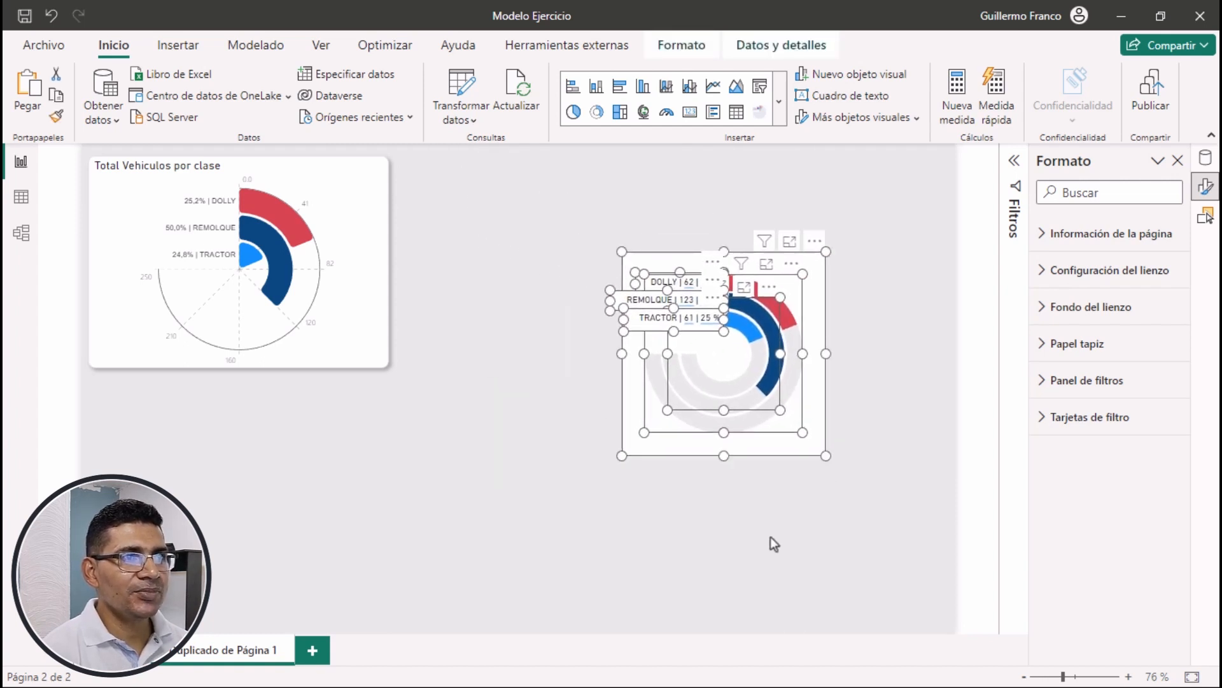
click(739, 535)
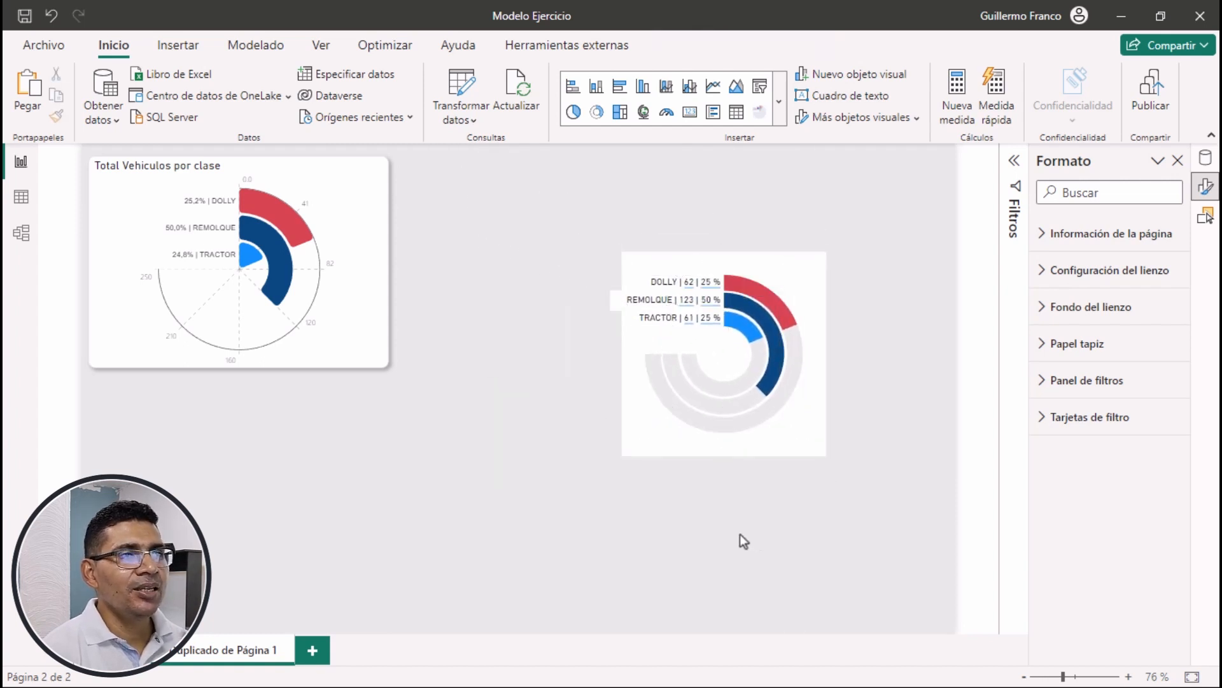
Insert a rectangle shape and place it below the original radial chart, at about horizontal 212 and vertical 360
click(179, 46)
click(929, 109)
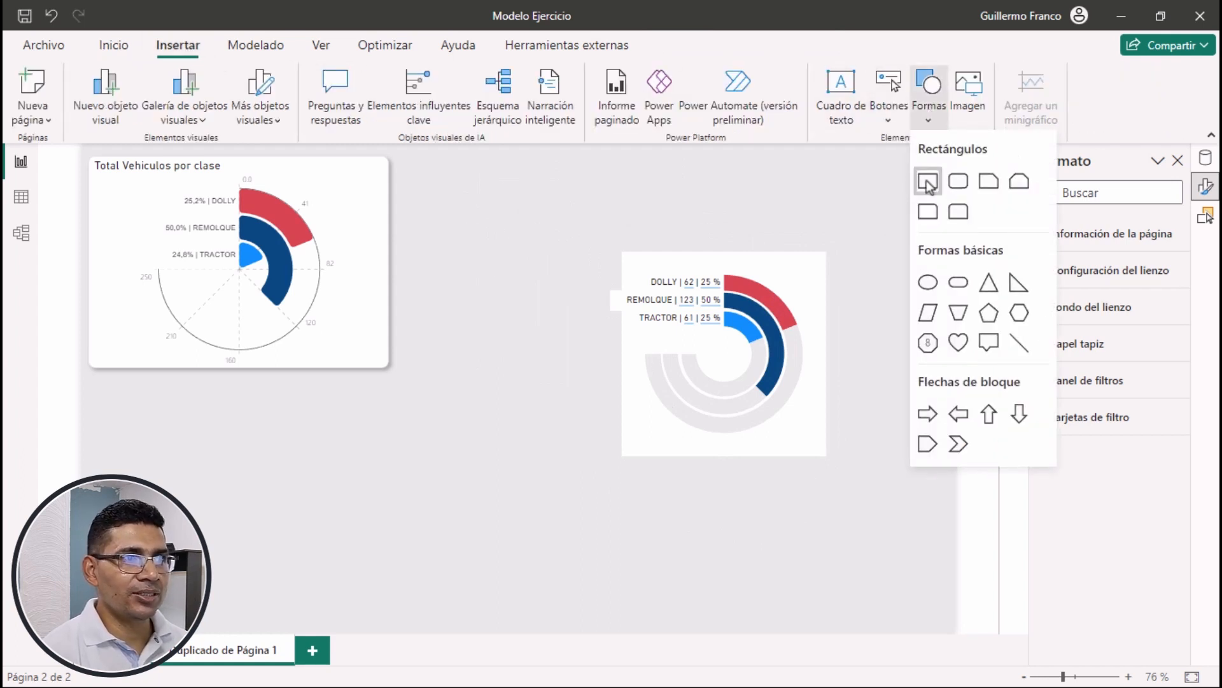
click(928, 183)
drag(354, 483, 450, 443)
Turn on the rectangle's background, keeping it white with 0% transparency
scroll(1082, 433, down, 4)
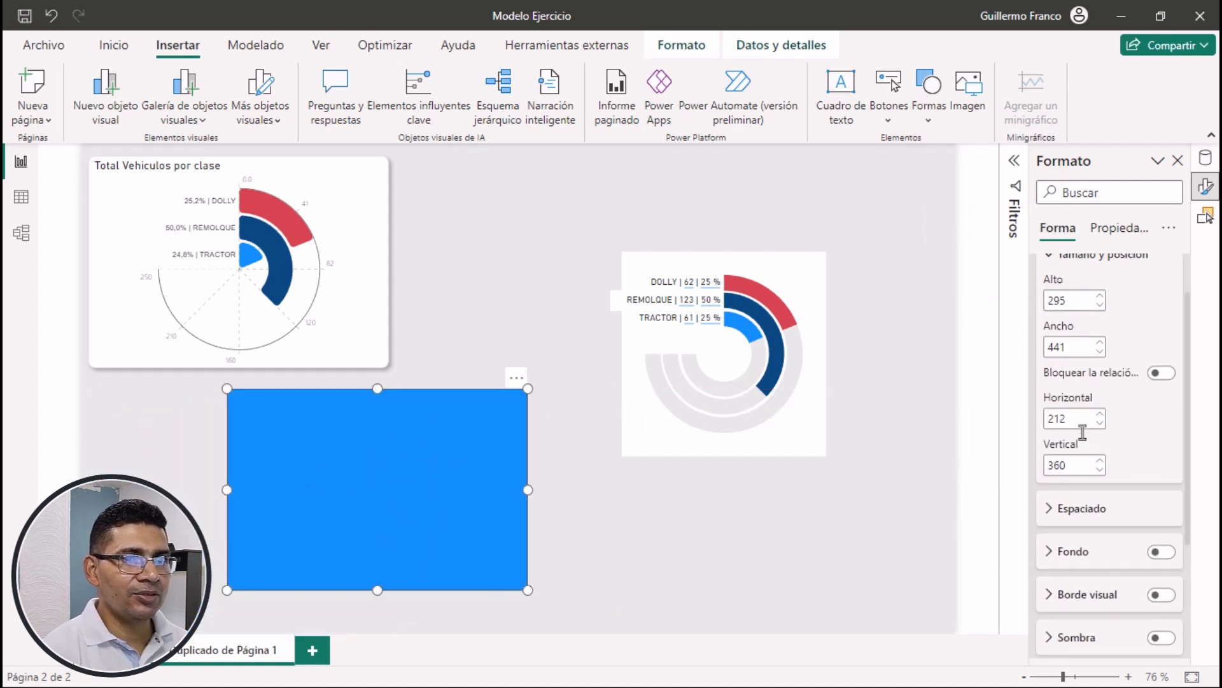
scroll(1081, 438, up, 3)
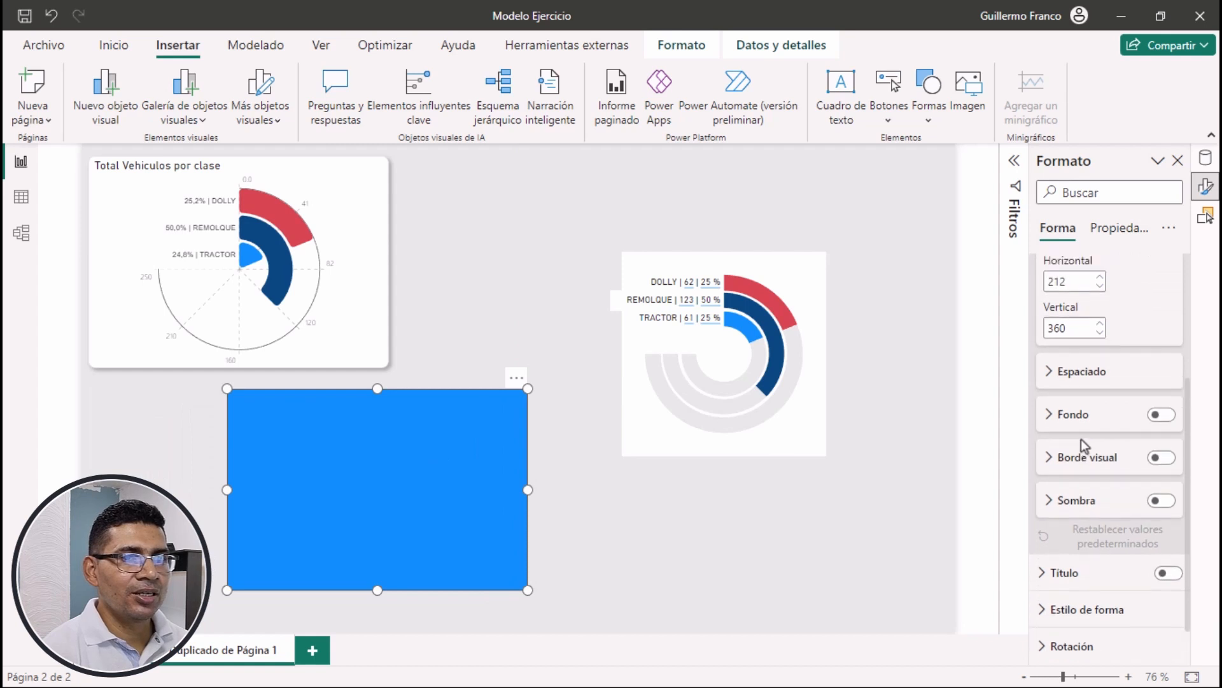
scroll(1117, 439, down, 2)
click(1161, 433)
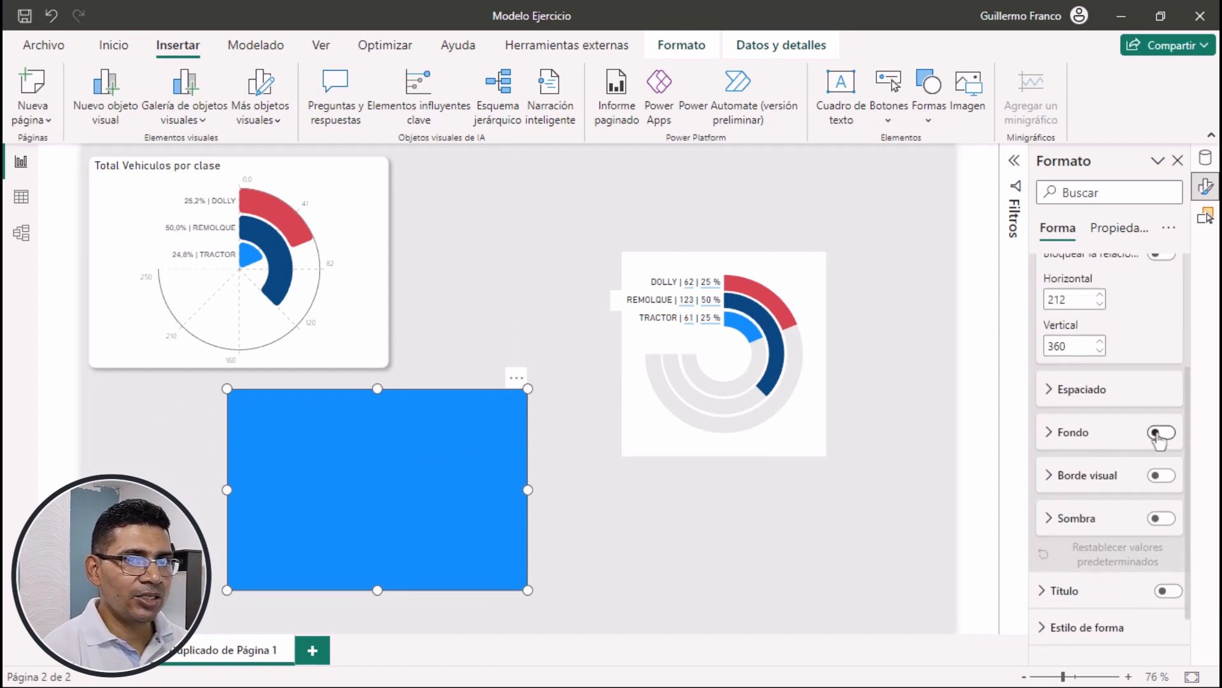
click(1077, 439)
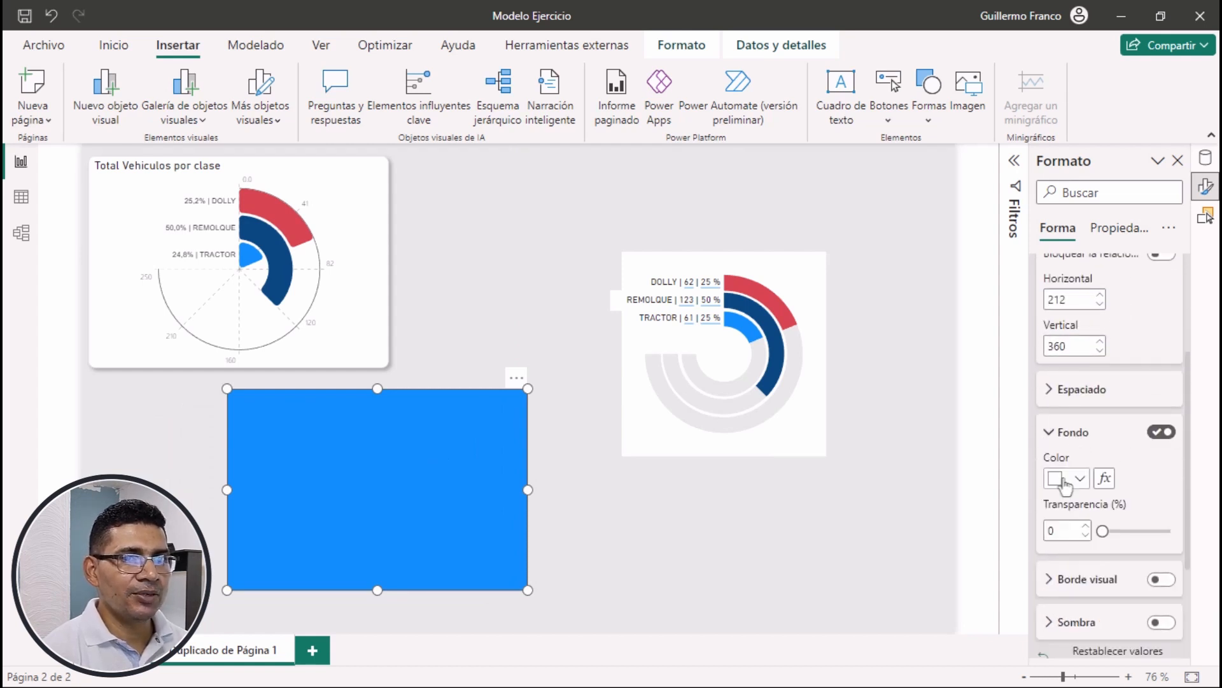
click(1082, 440)
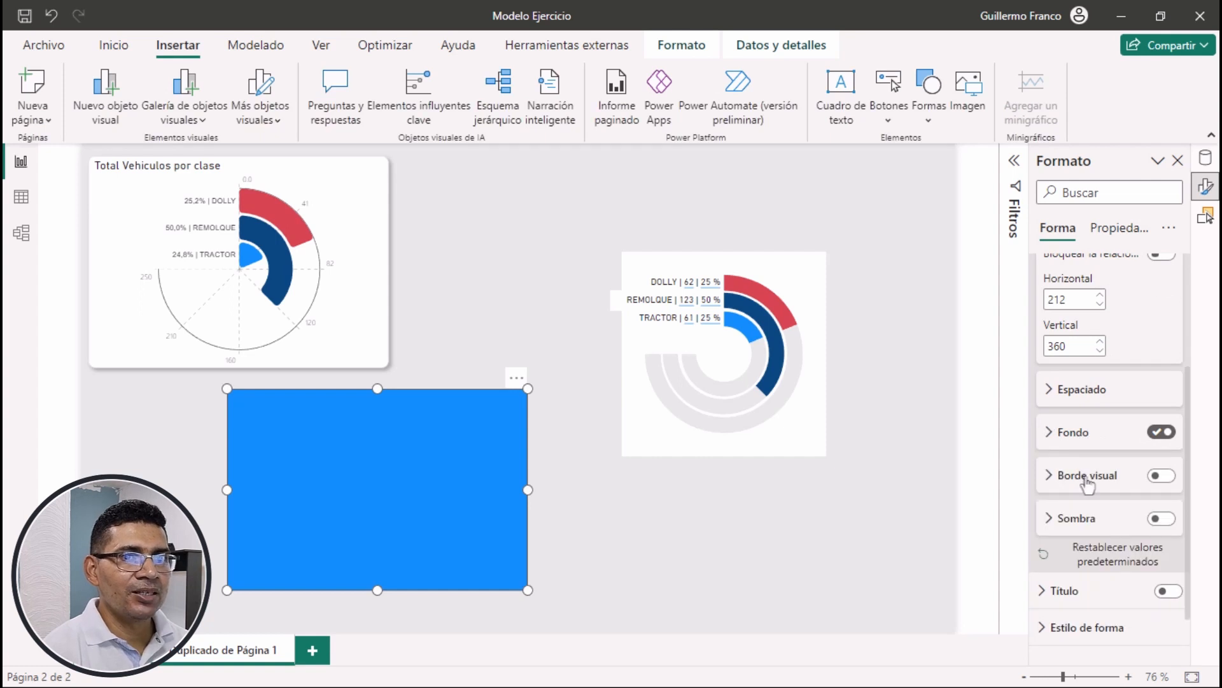
Turn on the rectangle's visual border in white with corners rounded to 10 px
click(1160, 475)
click(1117, 487)
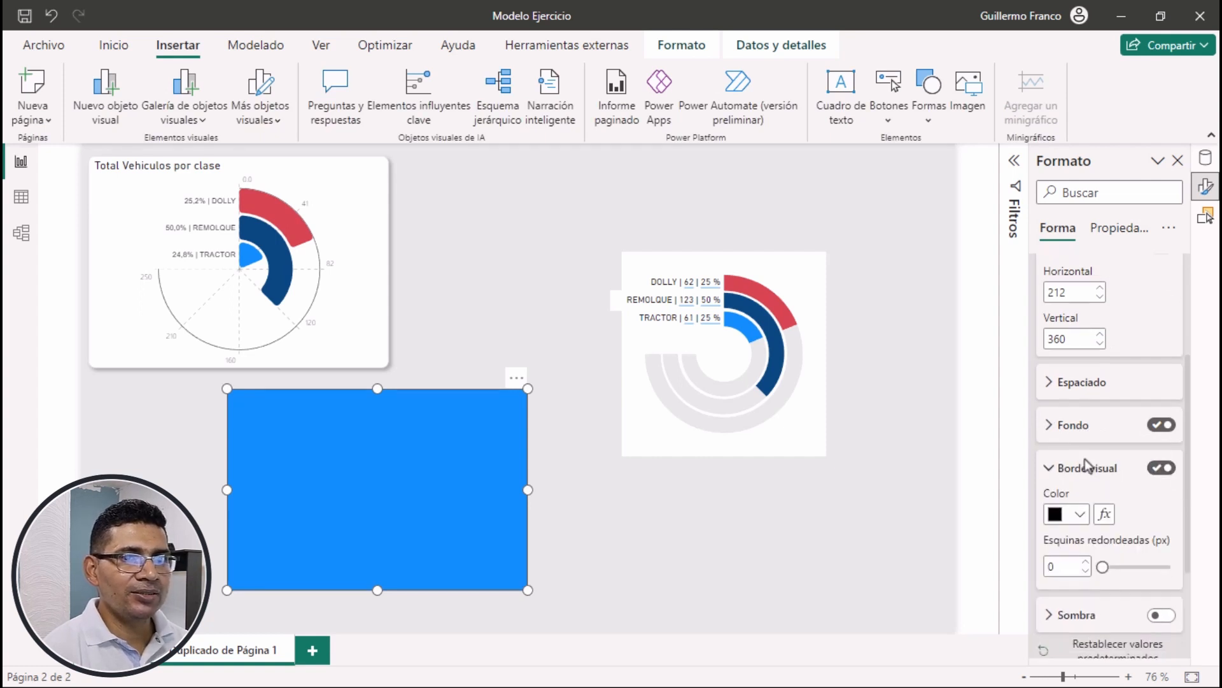
scroll(1108, 483, down, 2)
click(1076, 356)
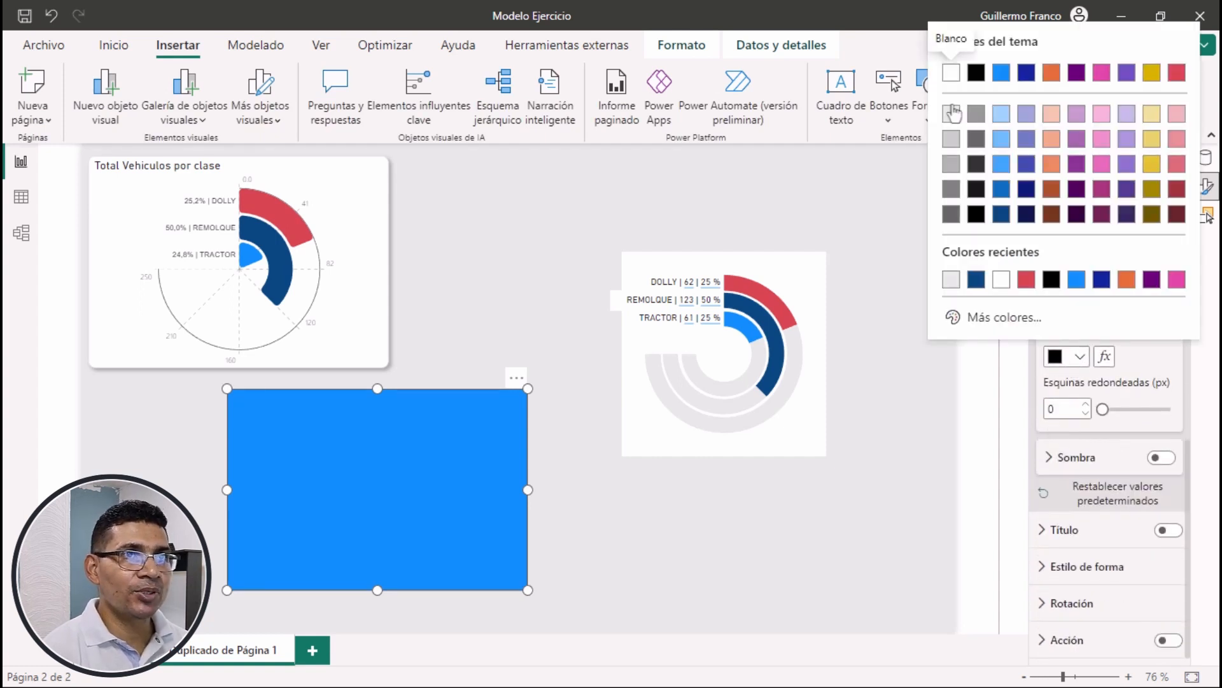
click(951, 73)
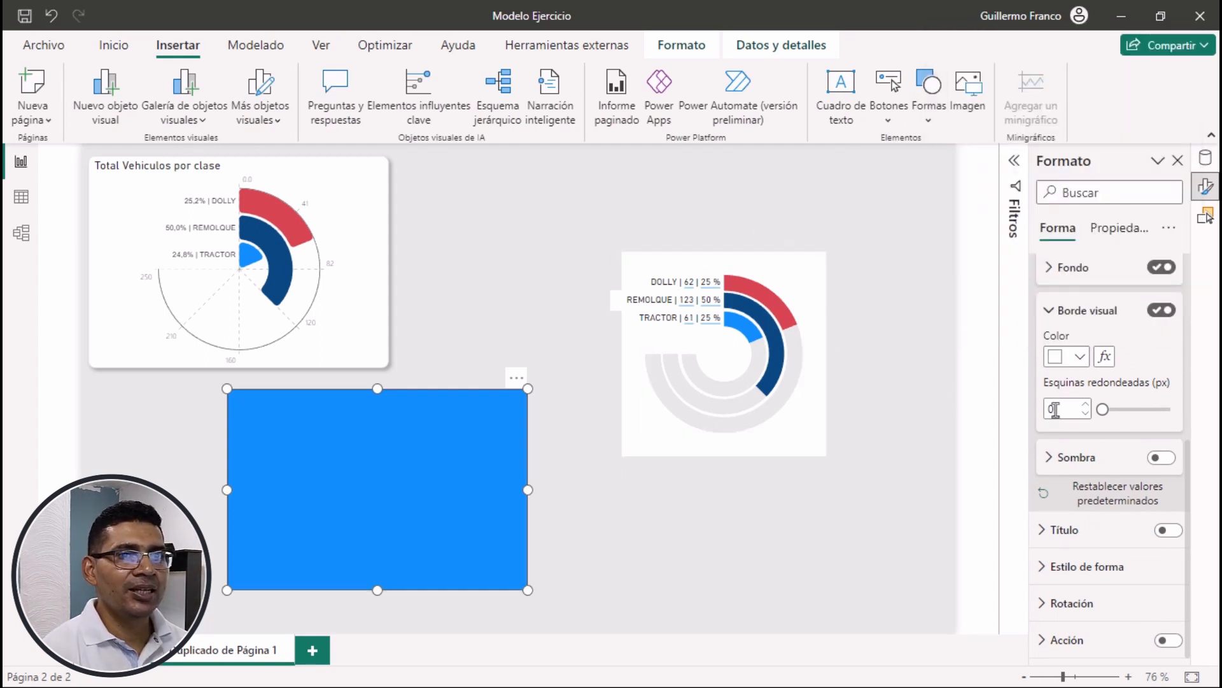
text(10)
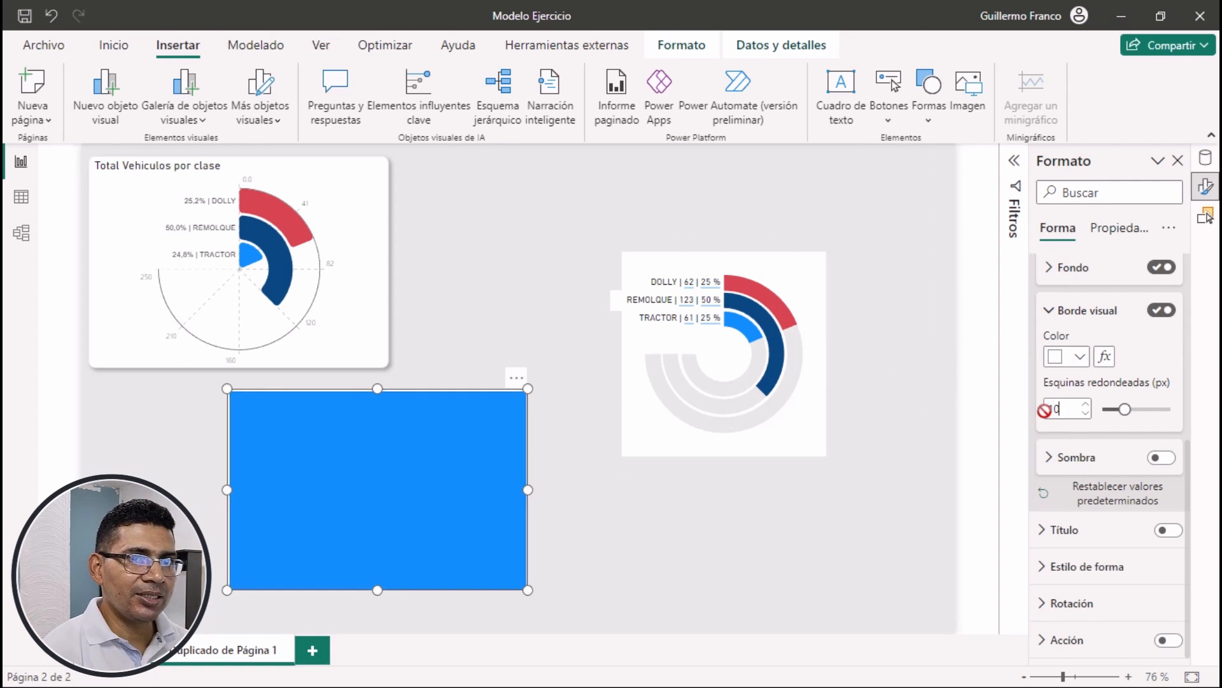
Turn on the rectangle's shadow and set its position to Personalizado
click(1160, 461)
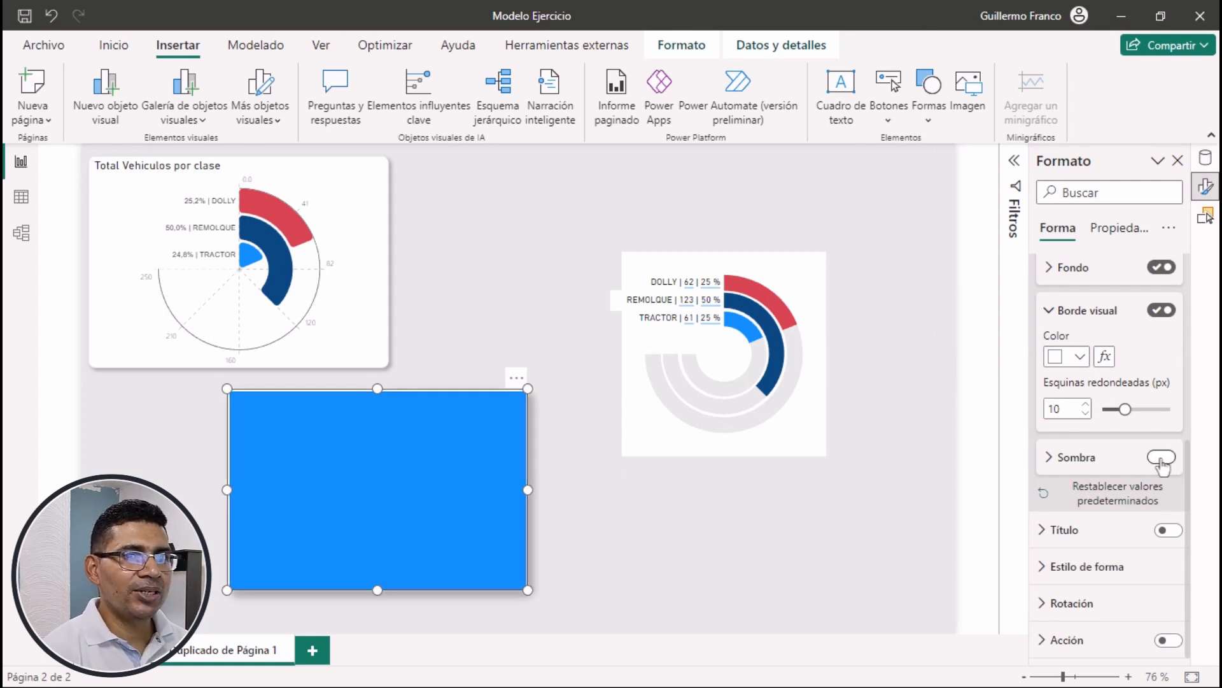
click(1095, 460)
scroll(1122, 503, down, 1)
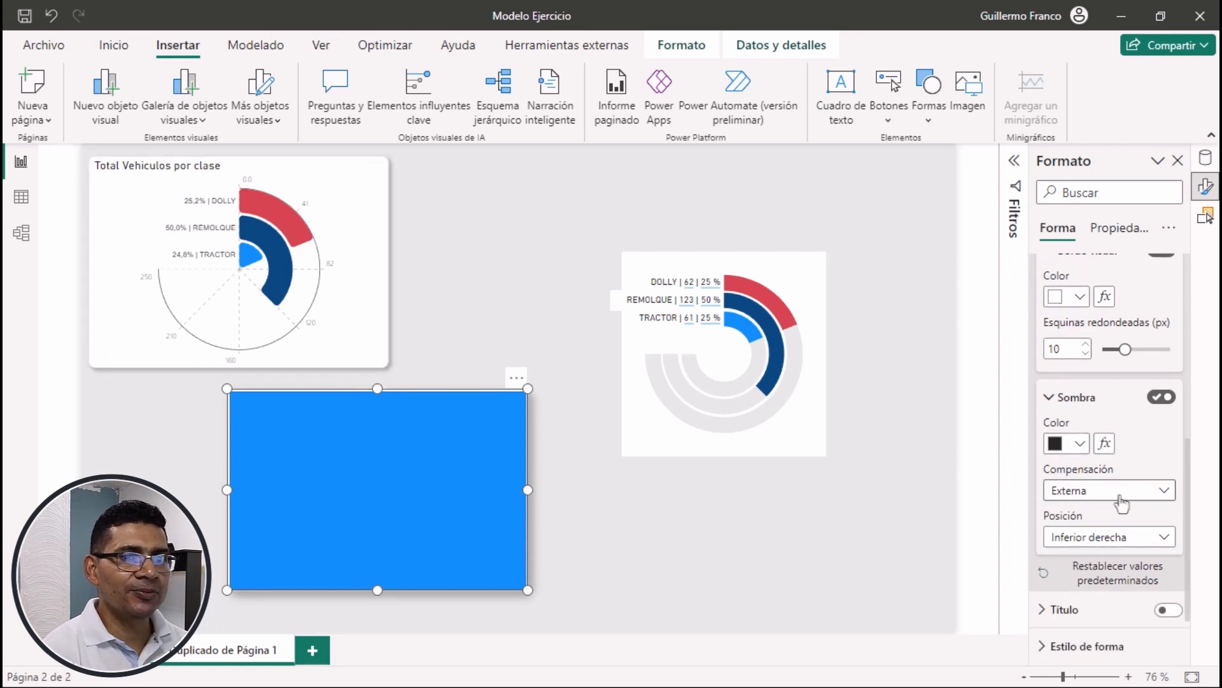
scroll(1122, 503, down, 1)
click(1080, 457)
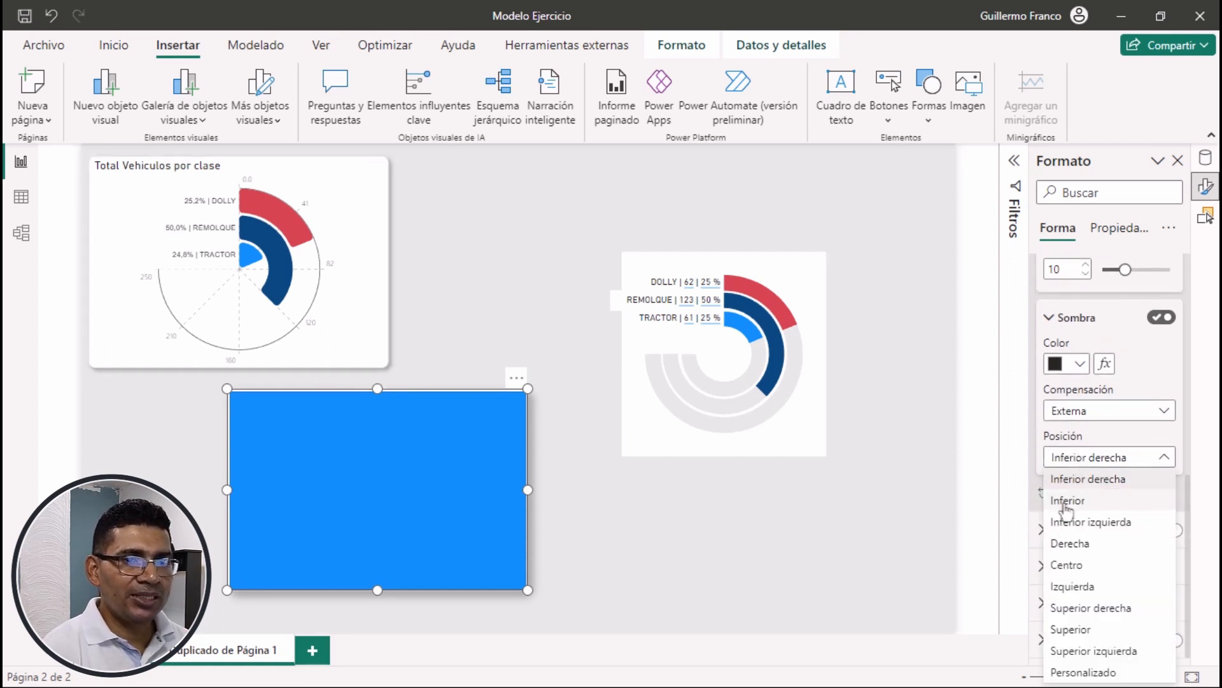
click(1082, 672)
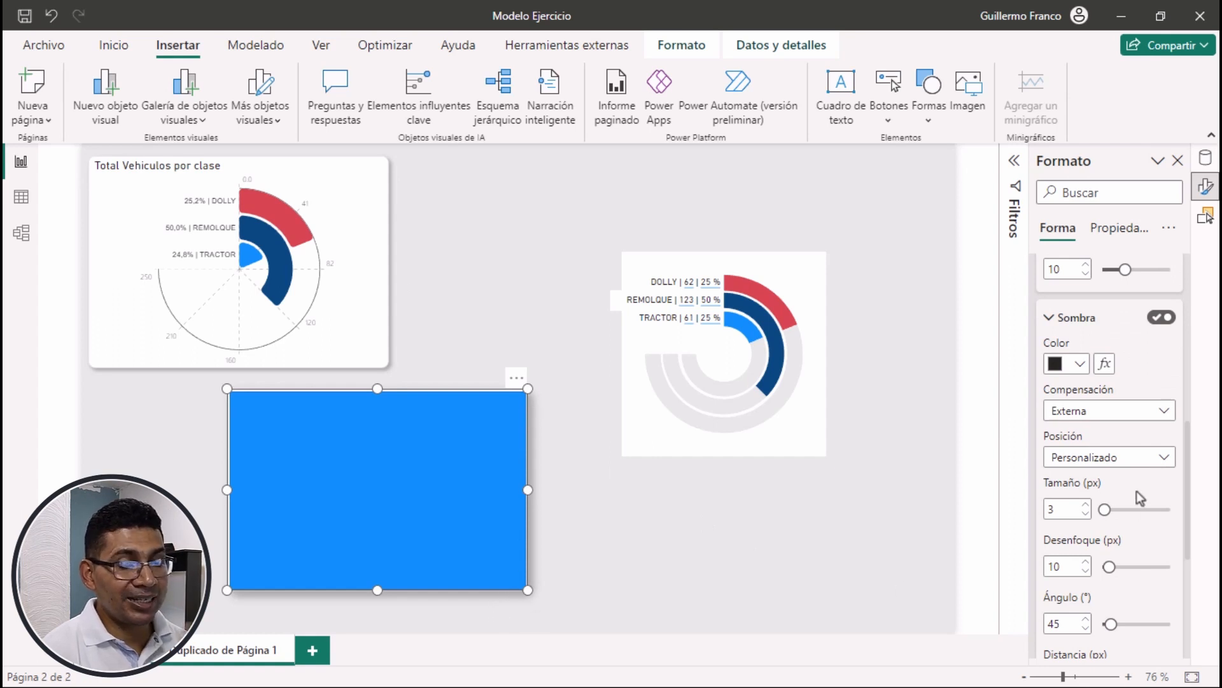
Set the rectangle's shadow size to 1 px, blur to 5 px and distance to 3 px
scroll(1114, 480, down, 2)
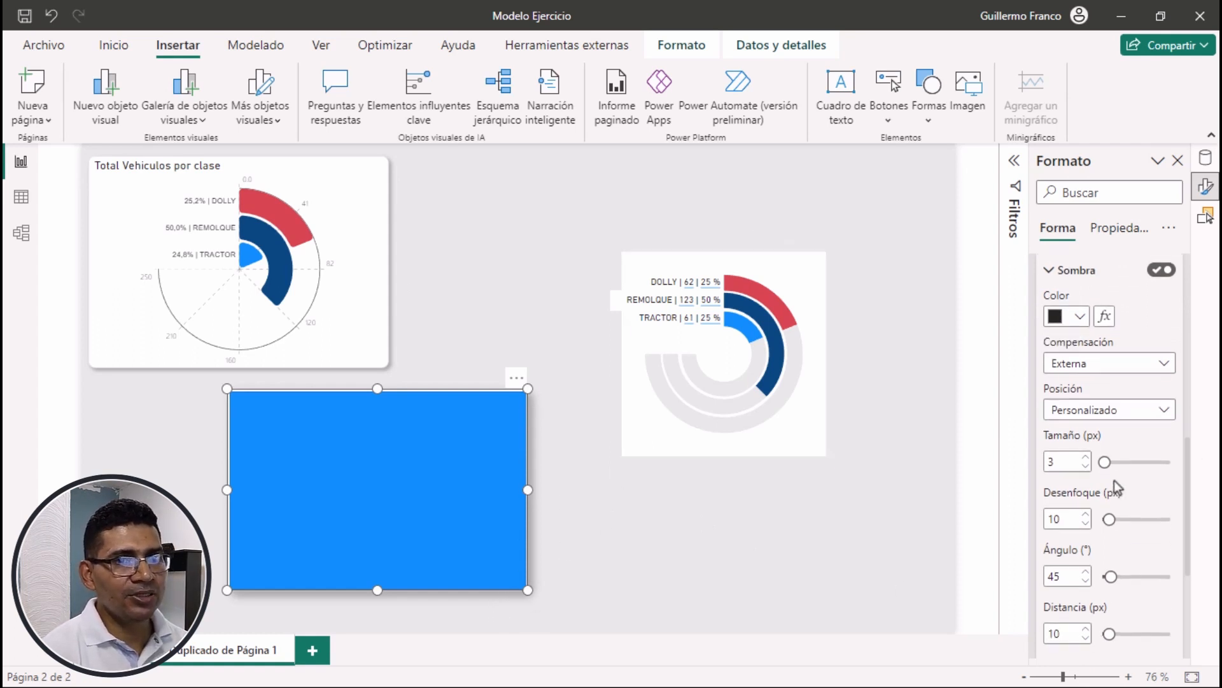
text(2)
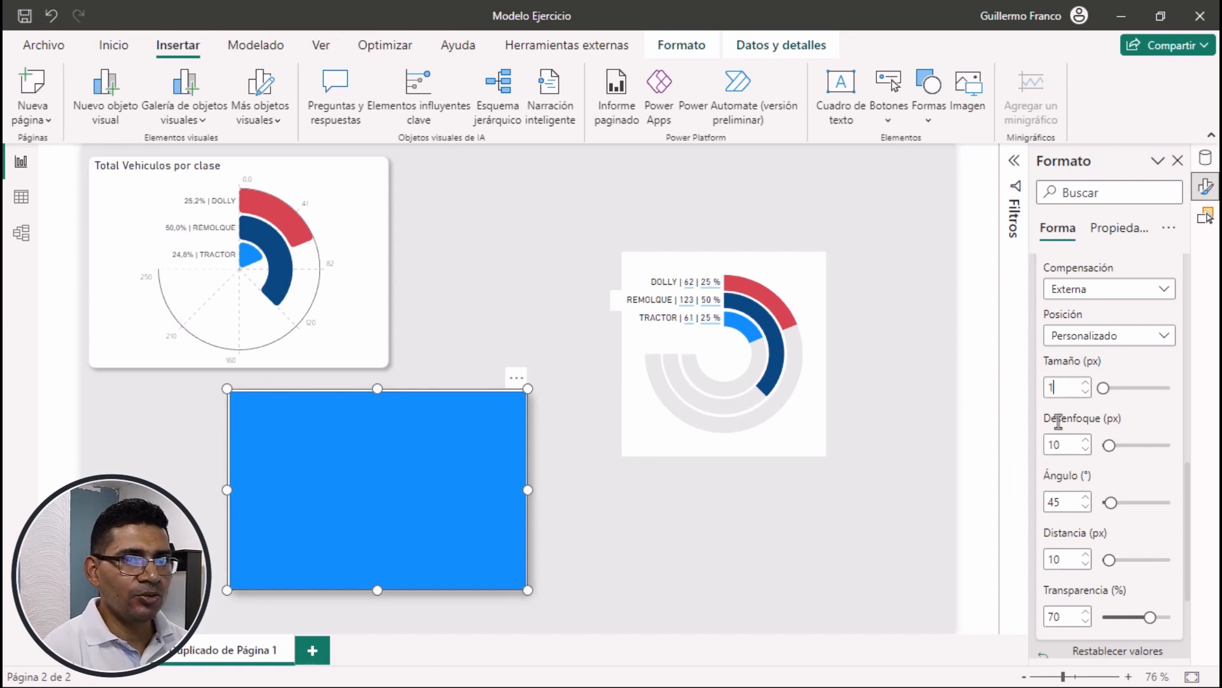
double_click(1065, 444)
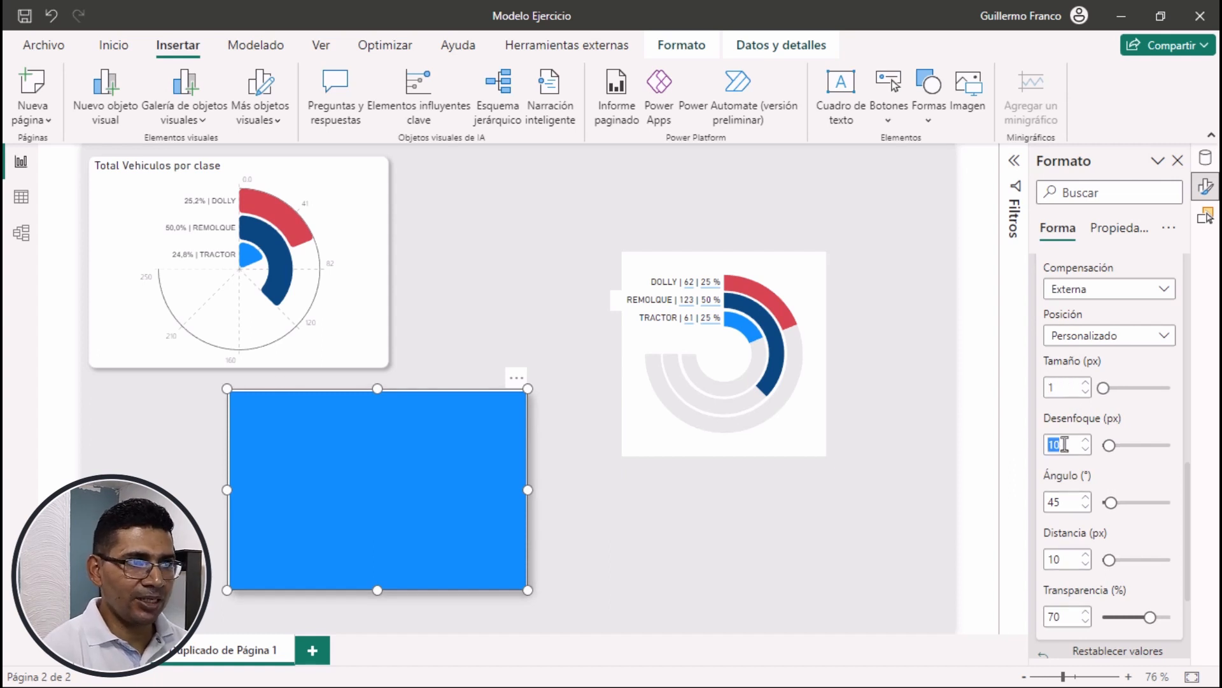
text(5)
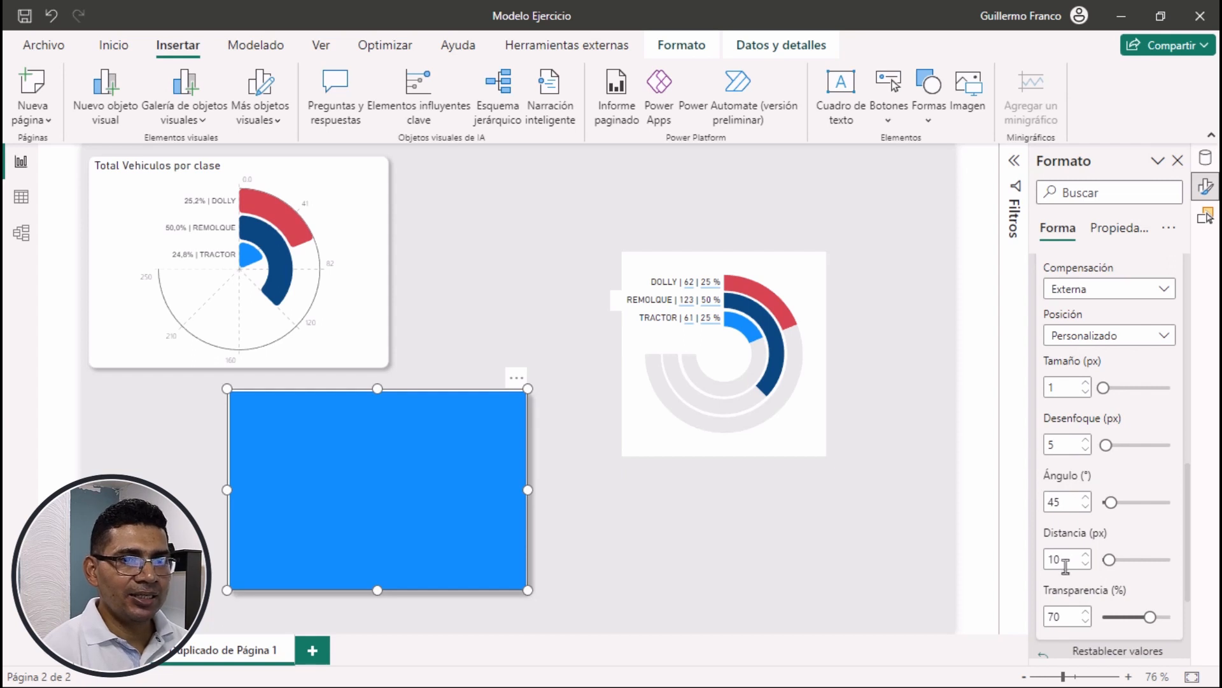
text(3)
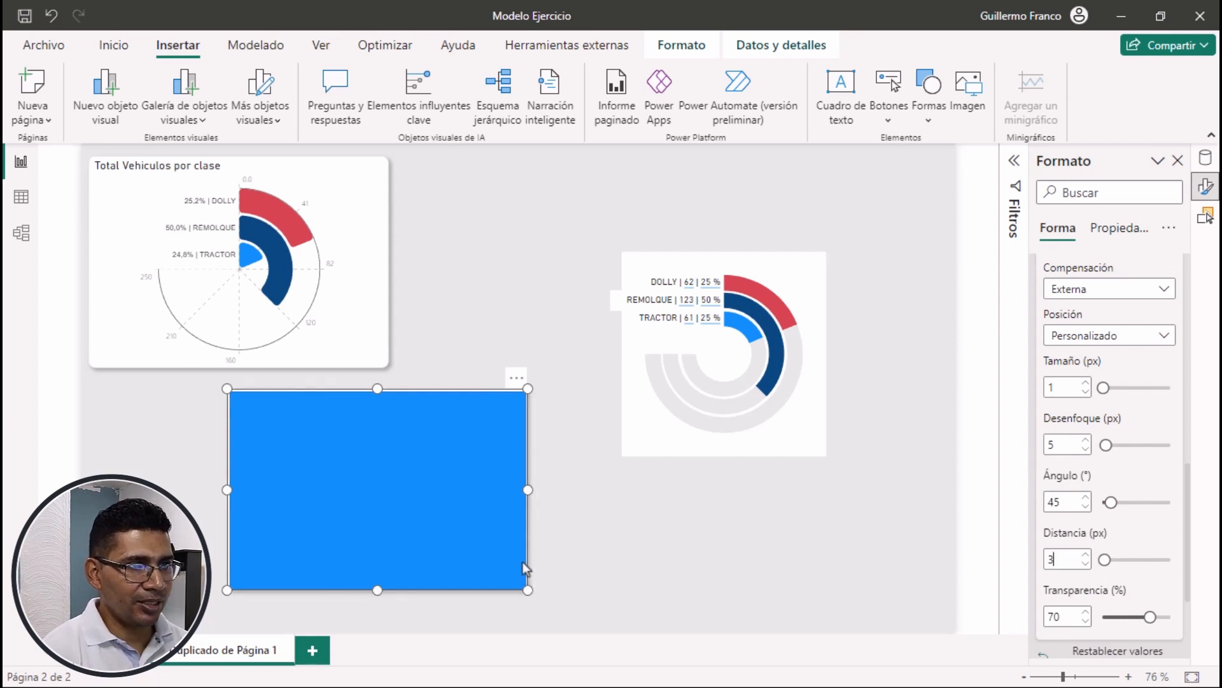
Turn off the fill and the border in the rectangle's shape style
scroll(1169, 529, down, 3)
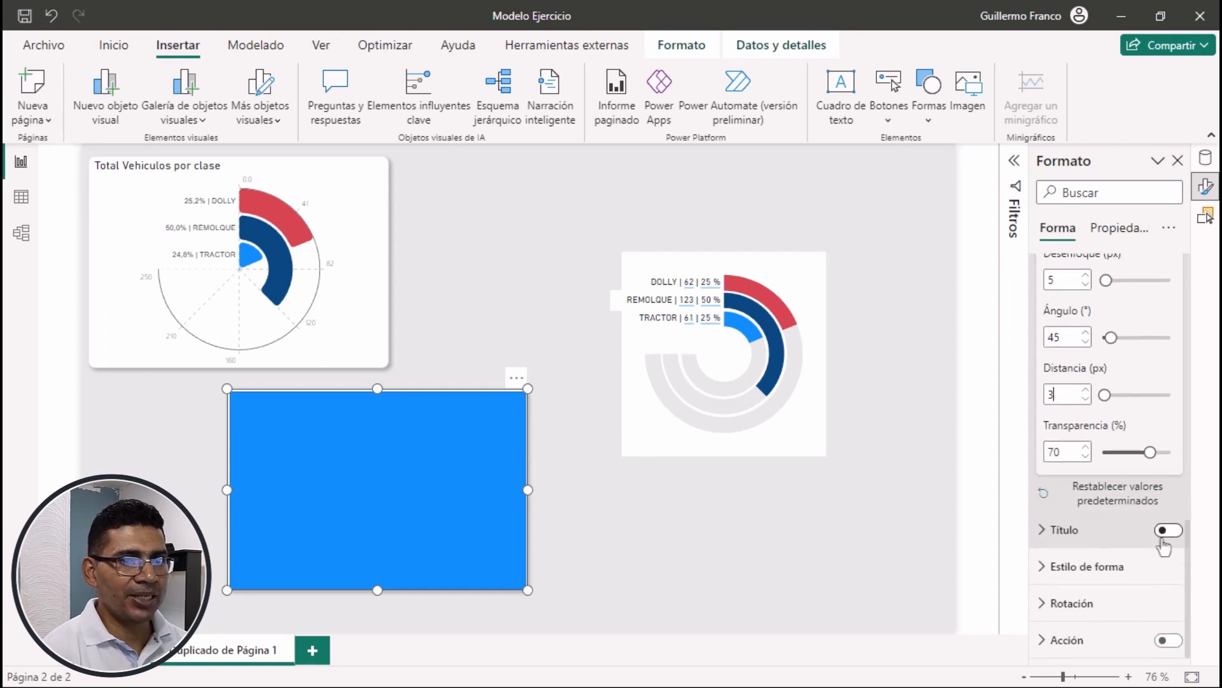
click(1111, 566)
scroll(1109, 554, down, 3)
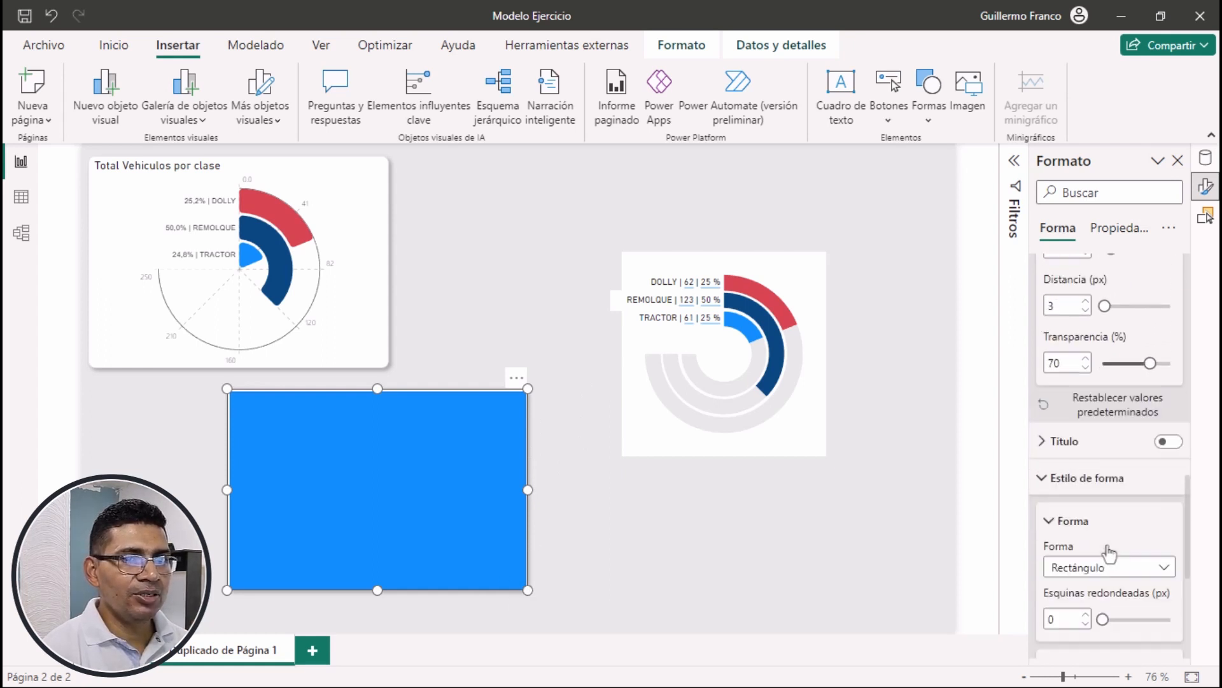
scroll(1107, 544, down, 1)
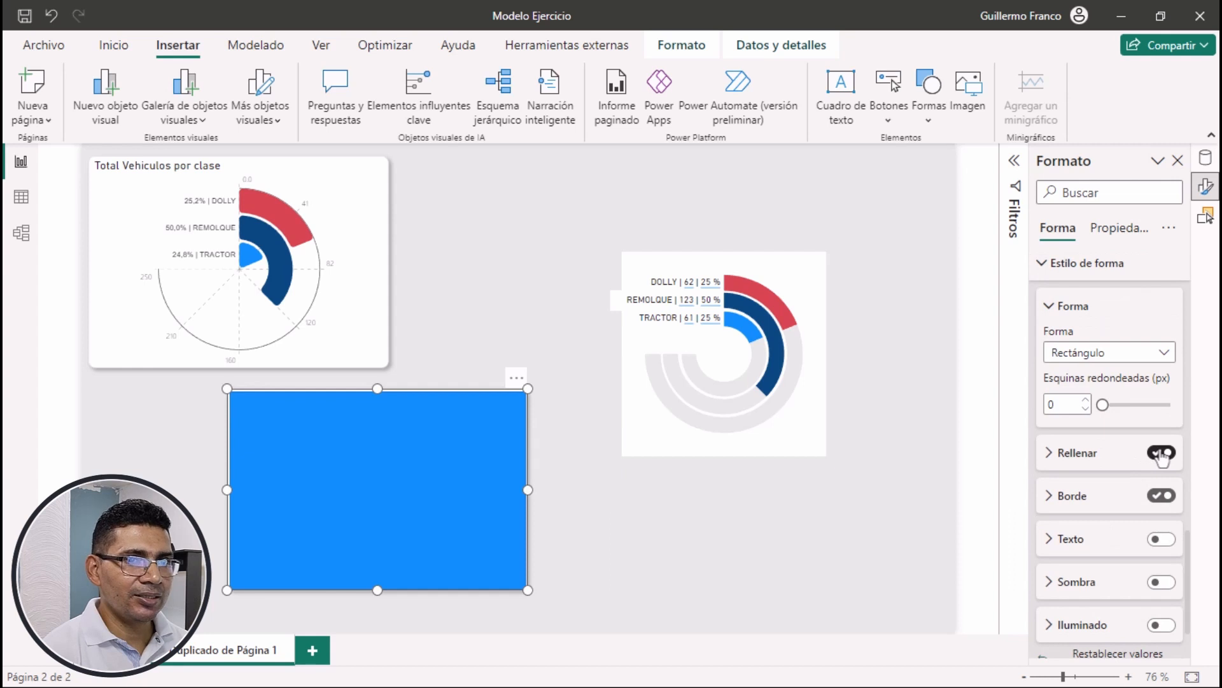
click(1162, 453)
click(1162, 496)
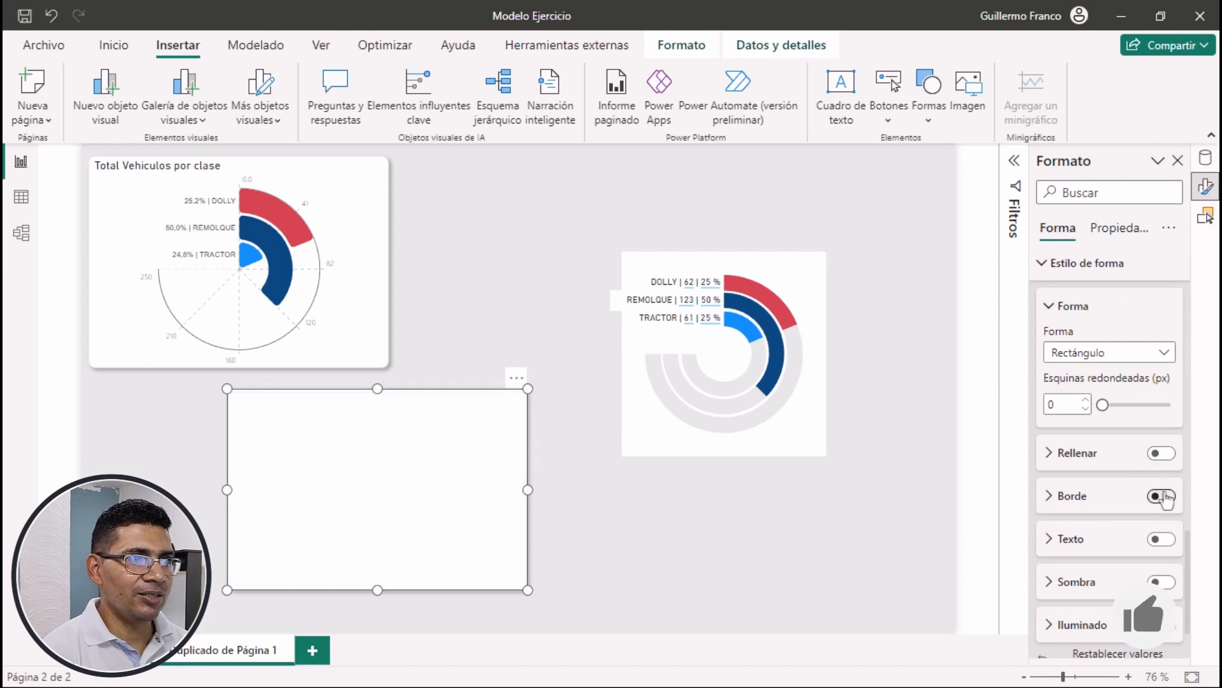
click(800, 559)
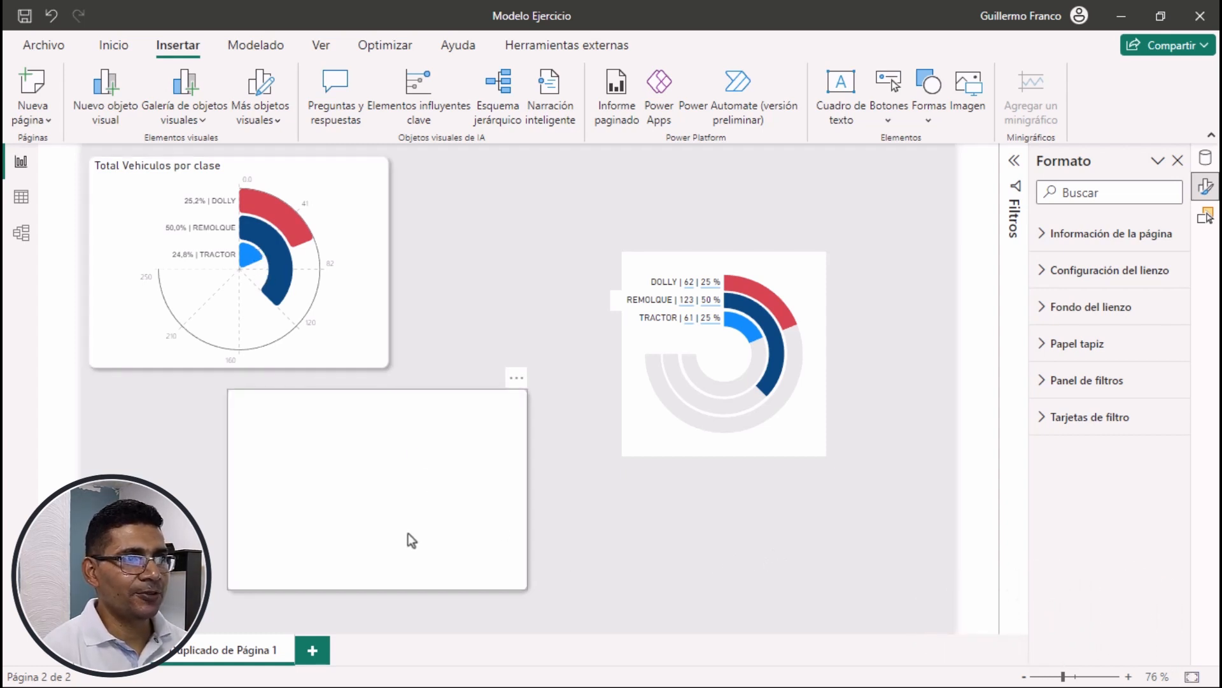
Move the white rectangle over the nested donut chart and resize it to about 345 wide by 354 high, framing the whole chart
drag(420, 525, 704, 395)
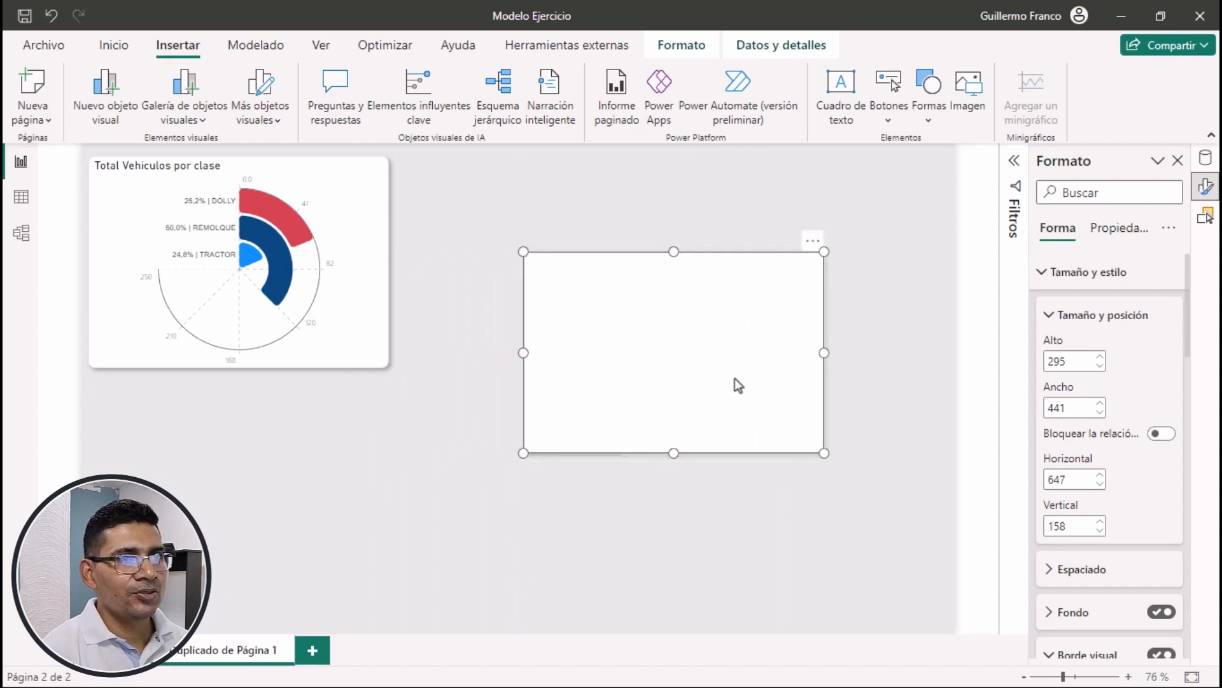
drag(720, 384, 728, 385)
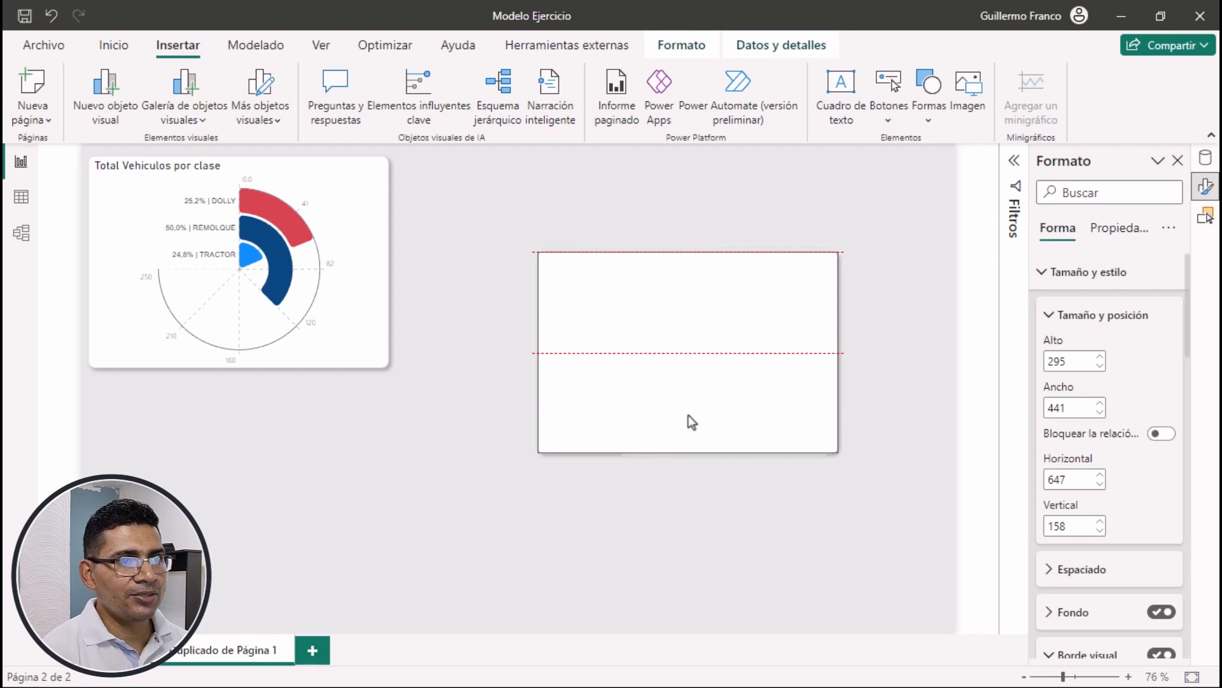
drag(690, 453, 689, 463)
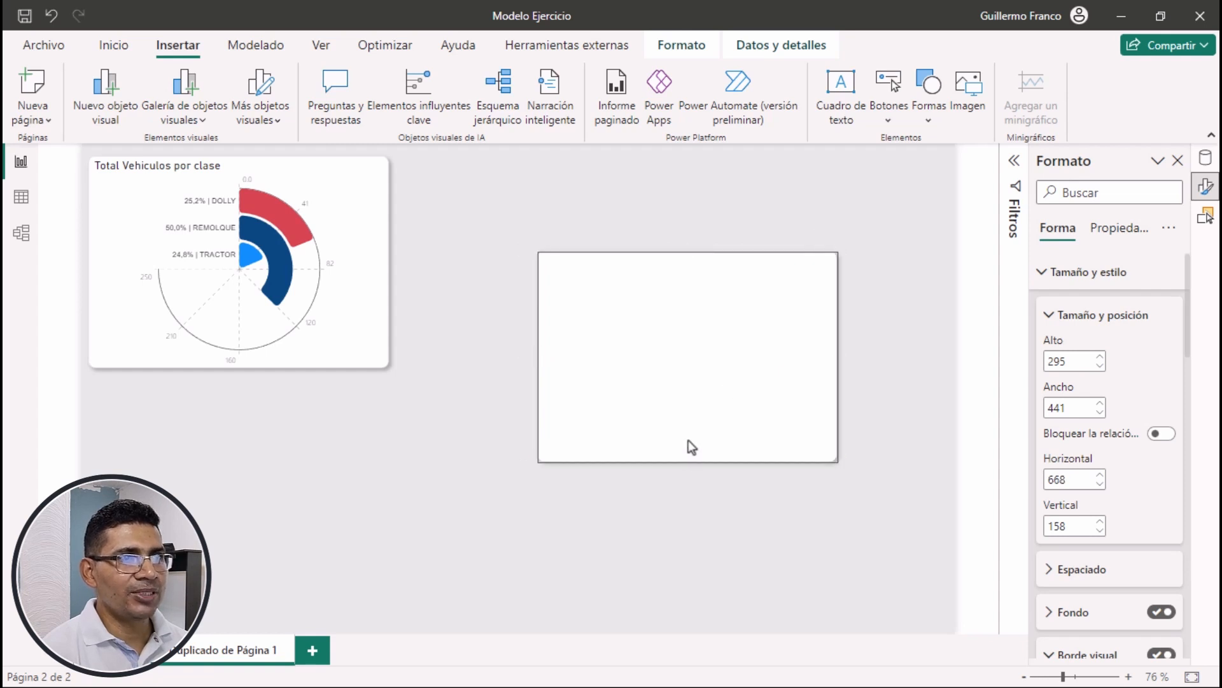
drag(688, 250, 686, 220)
drag(534, 342, 602, 348)
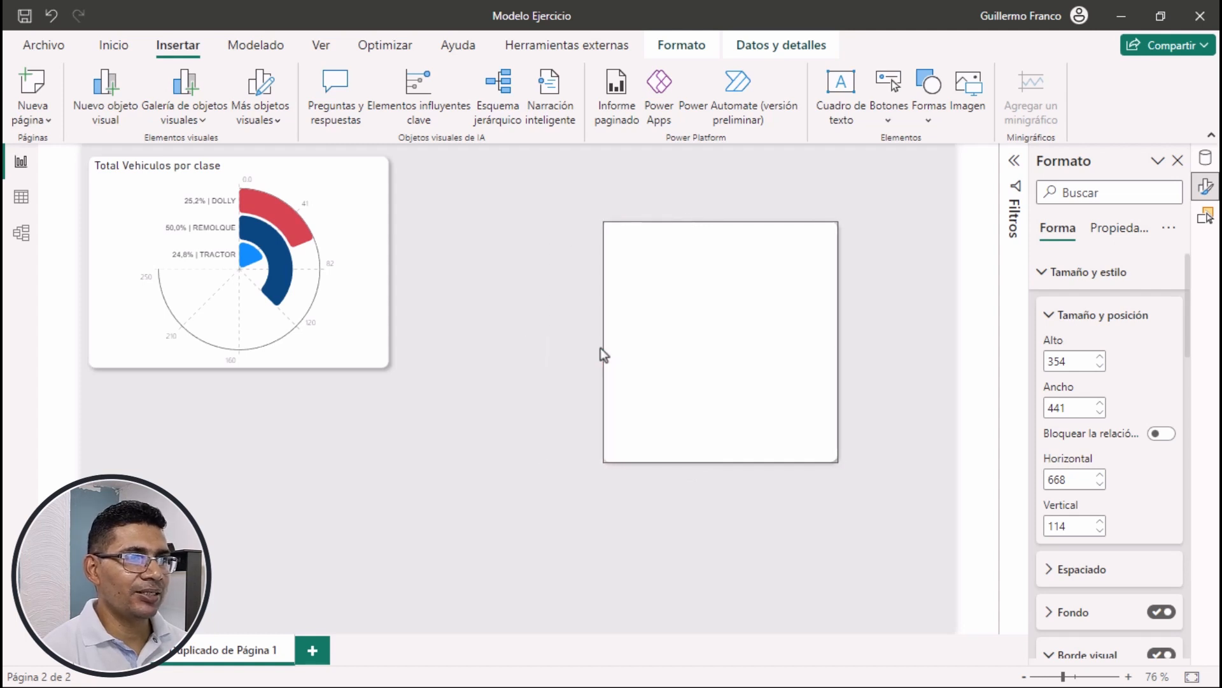
click(739, 179)
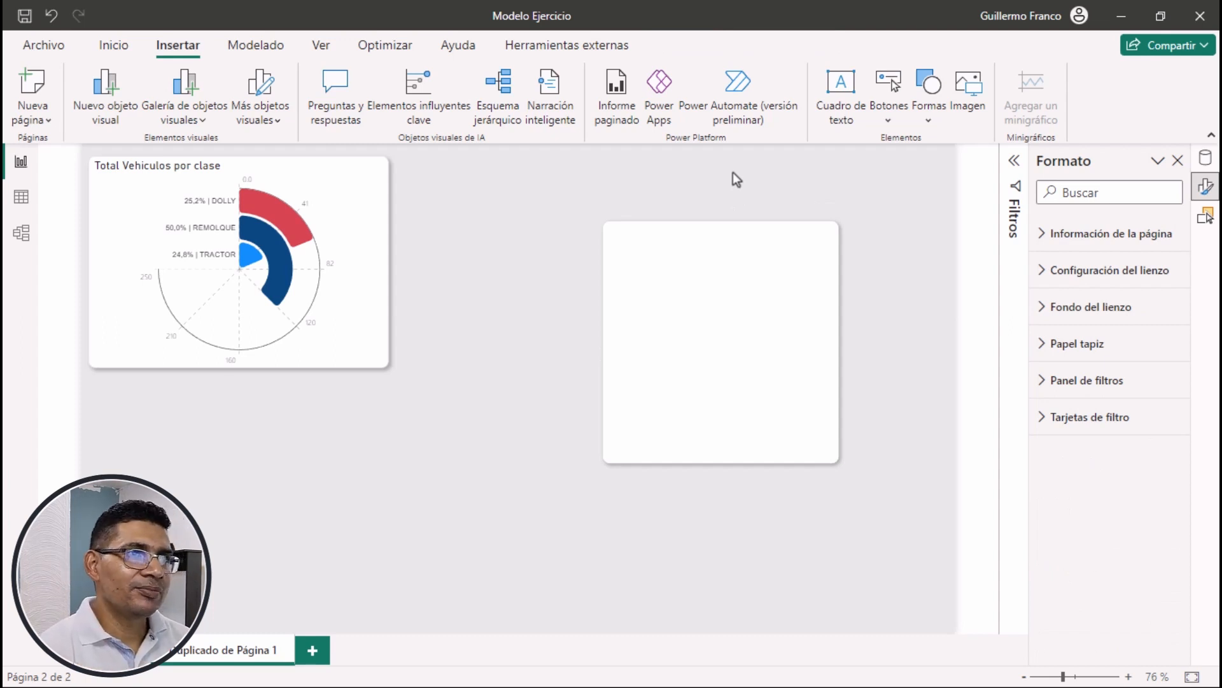
Send the white rectangle to the back, behind the donut charts and their labels
click(700, 234)
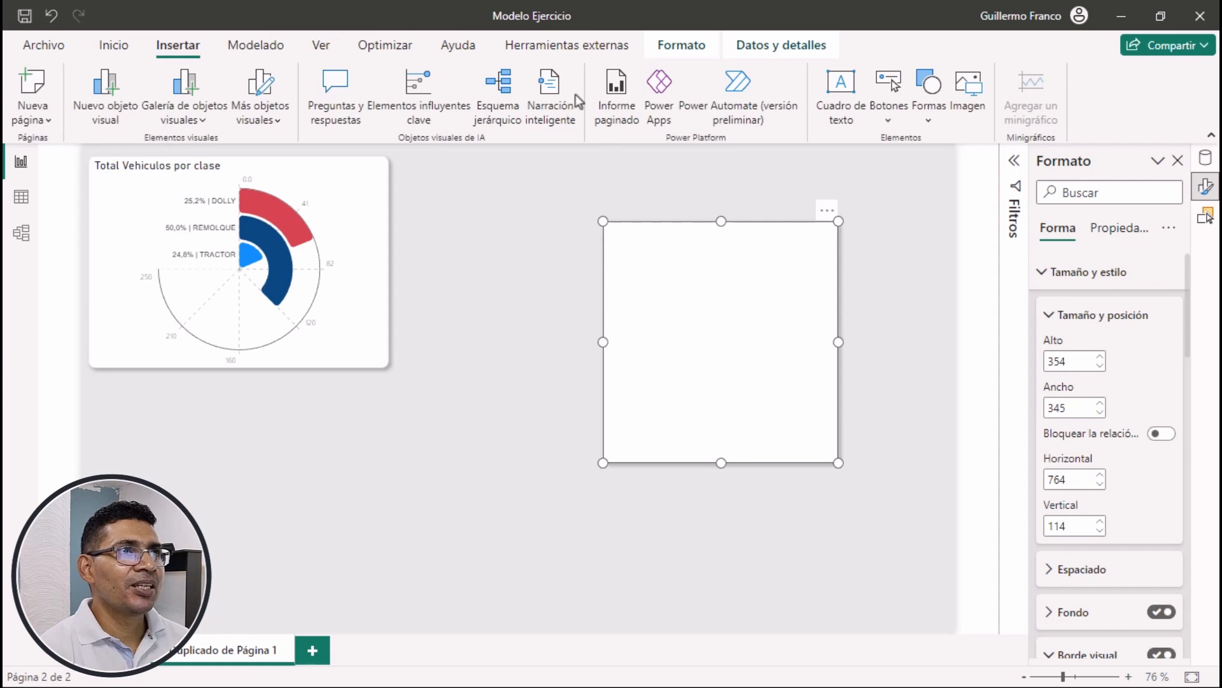
click(676, 49)
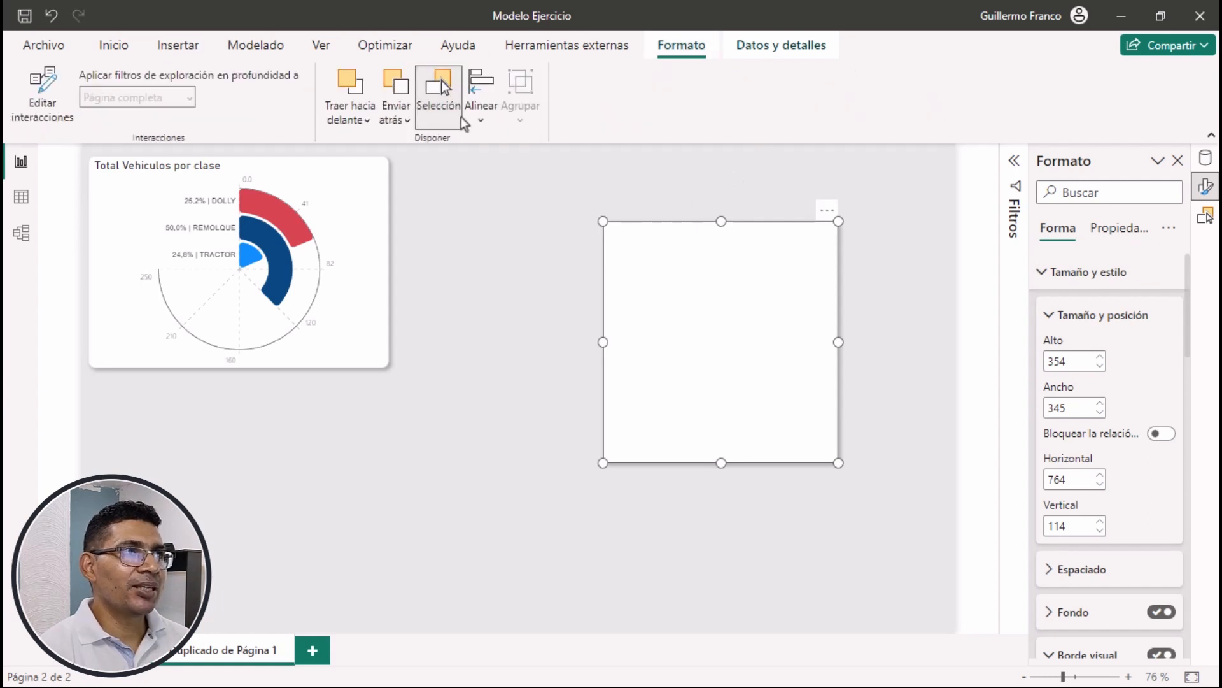
click(400, 125)
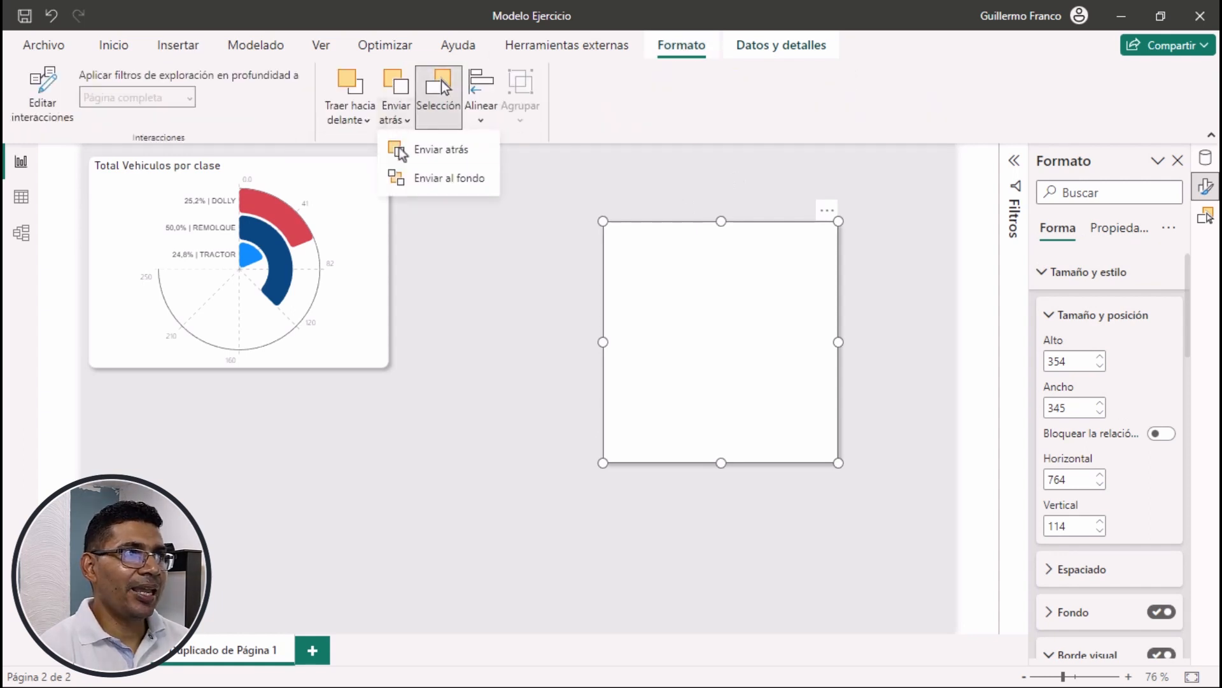
click(424, 182)
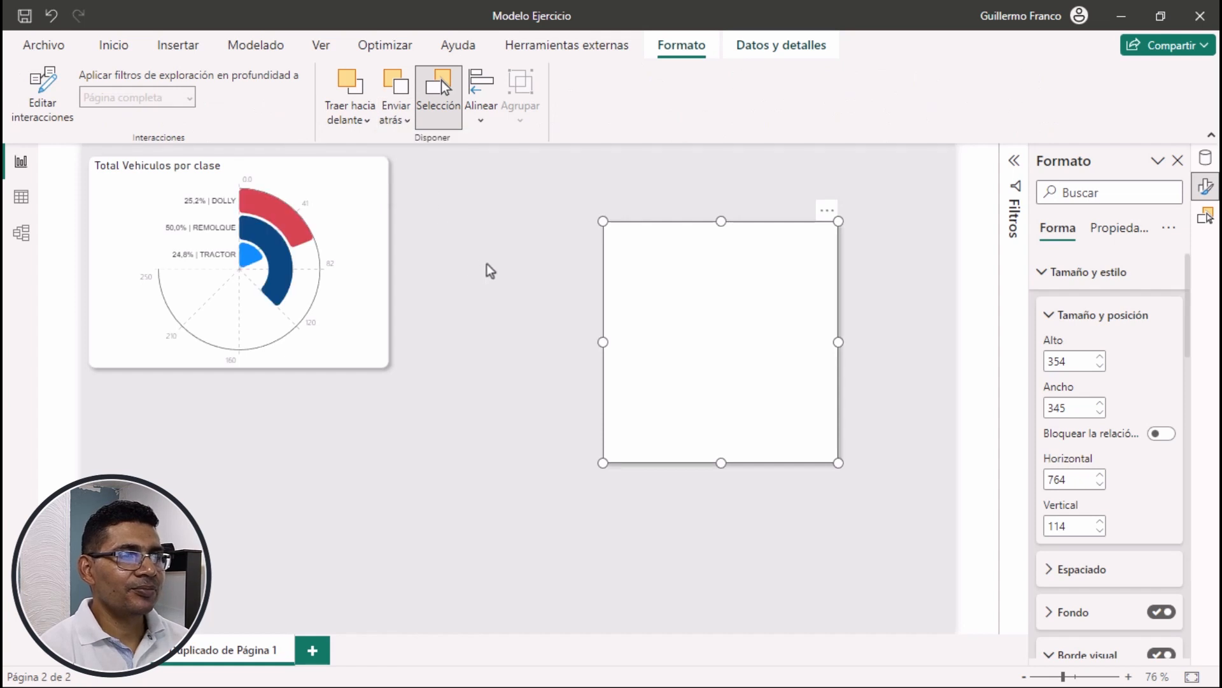
click(507, 281)
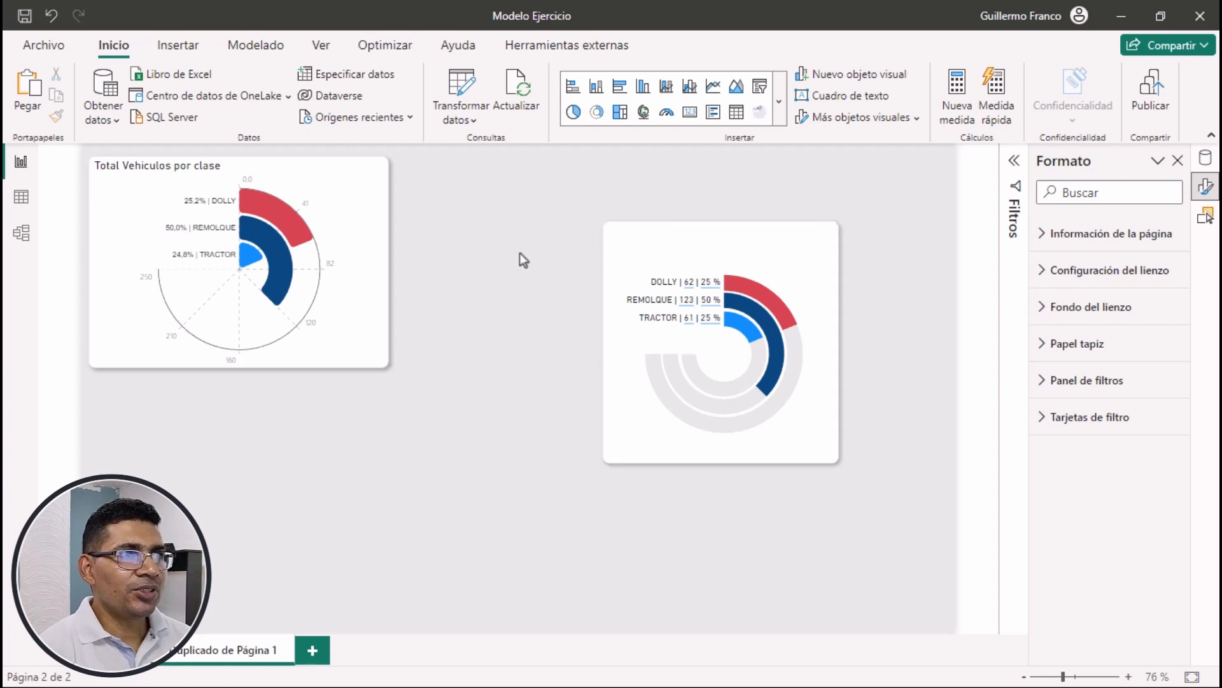
Insert a text box reading "TOTAL VEHÍCULOS POR CLASE"
click(835, 100)
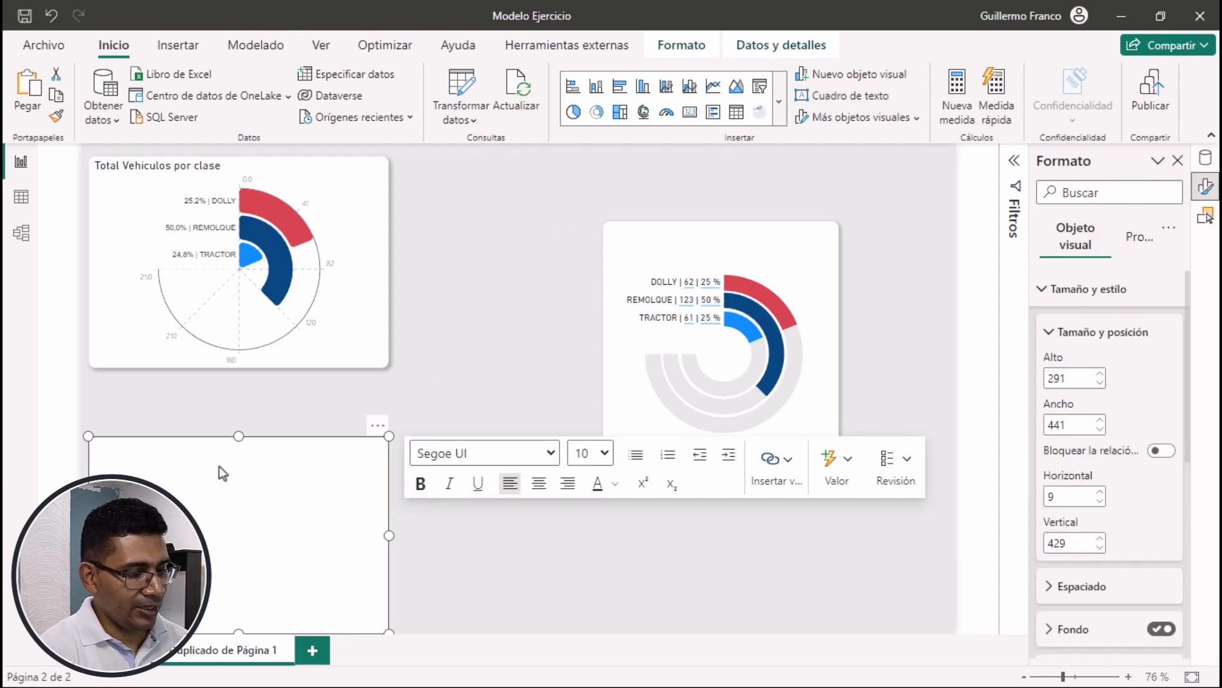
text(TOTL)
key(BackSpace)
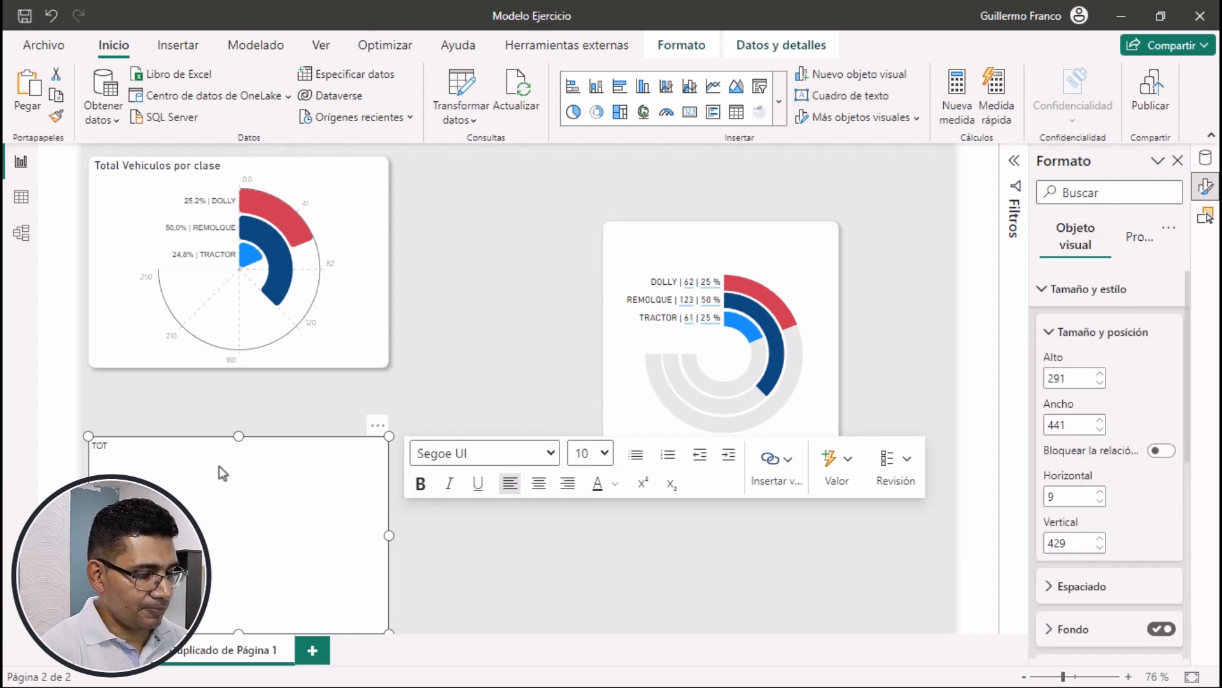
text(AL VEHÍCULOS)
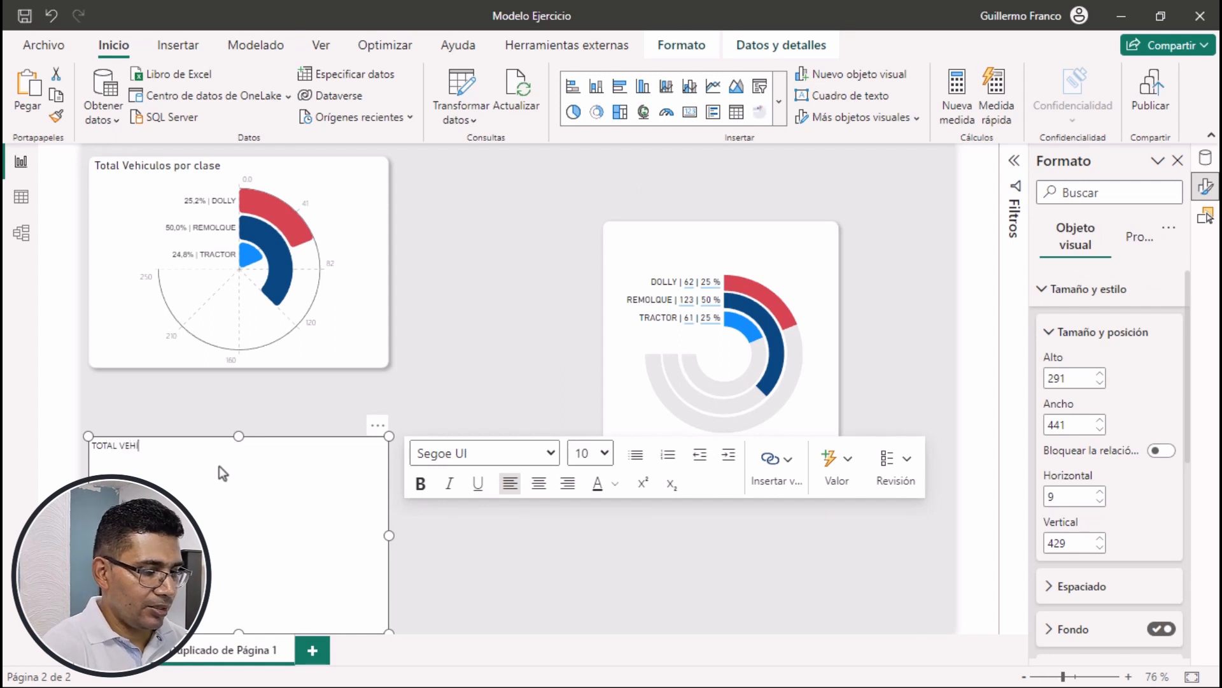
text( POR CLASE)
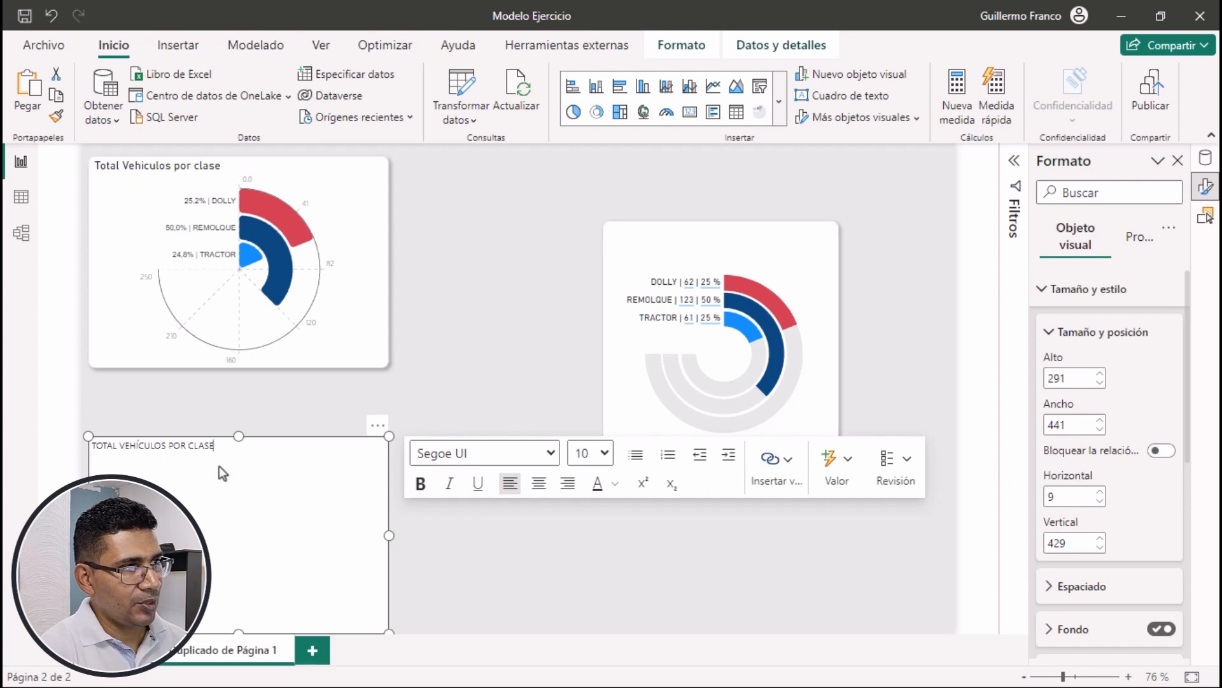
Format the whole title text in Segoe (Bold) with a dark blue font color
key(ctrl+a)
click(548, 456)
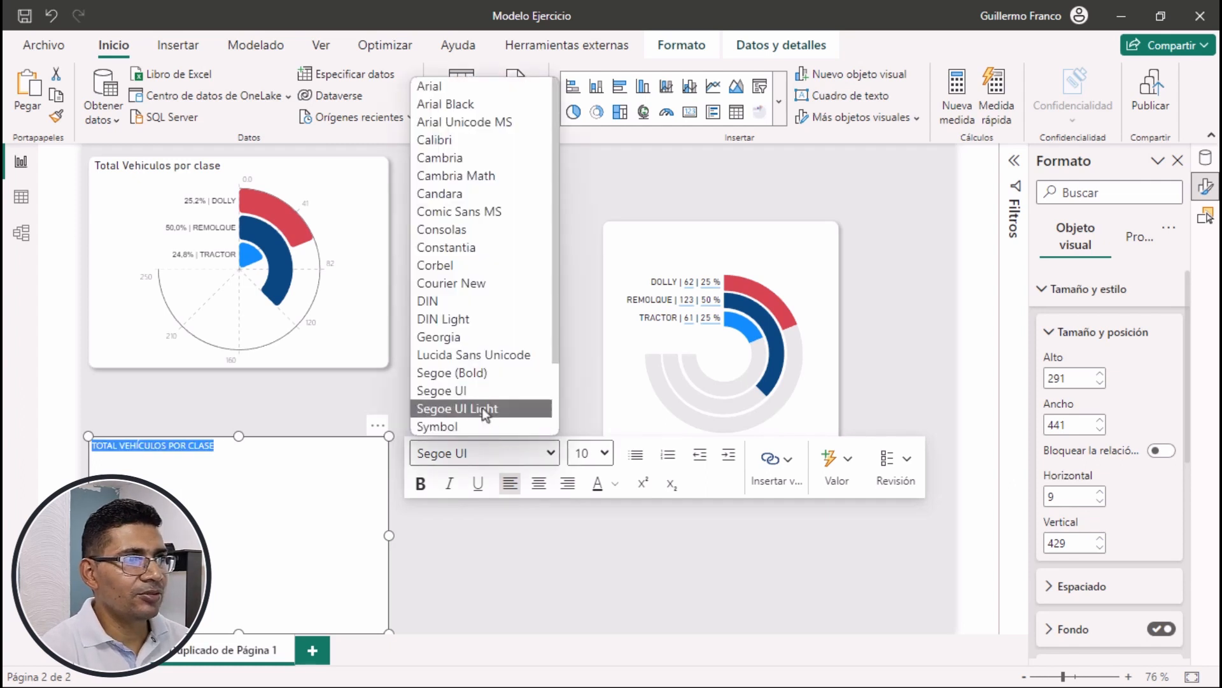
click(460, 372)
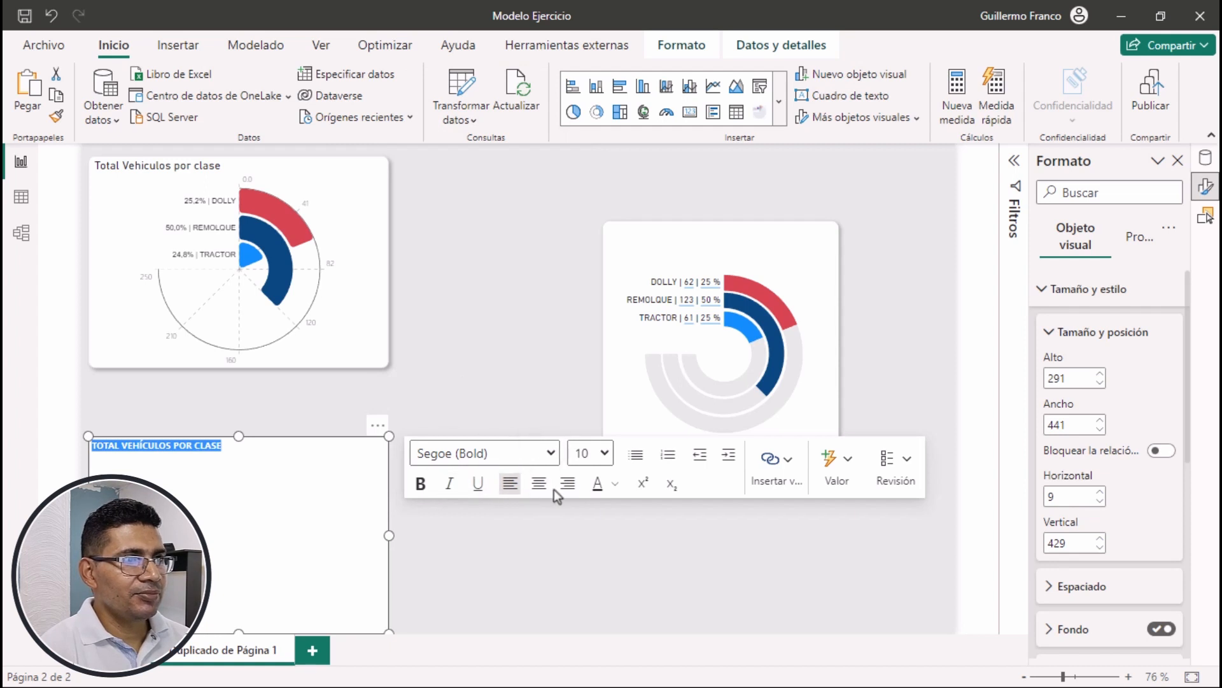
click(615, 484)
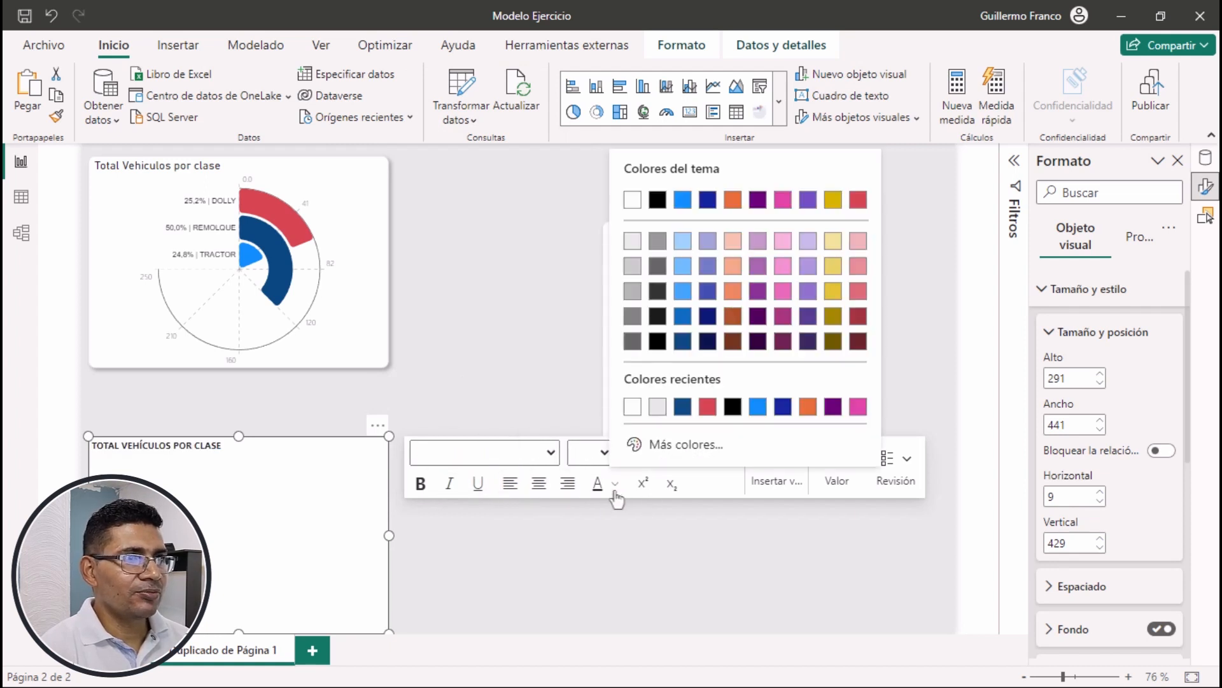
click(663, 342)
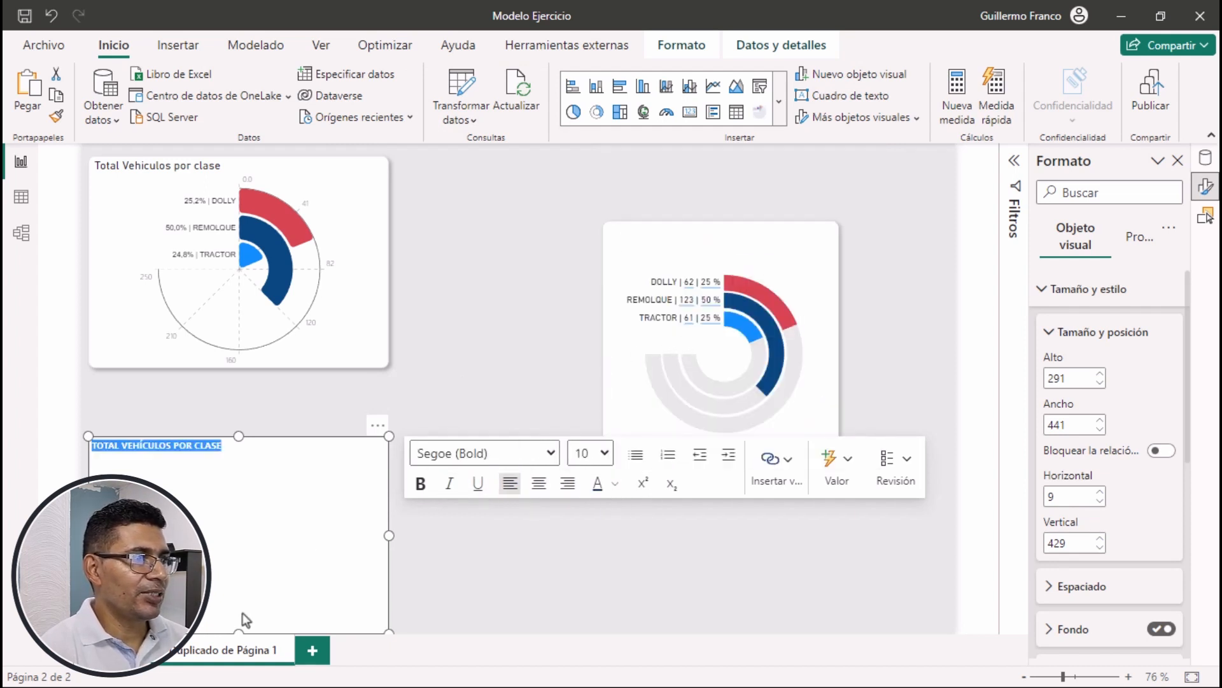
Shrink the title text box to about 210 by 28 and place it in the card's upper-left corner, at horizontal 772, vertical 115
drag(238, 629, 247, 456)
drag(389, 445, 747, 217)
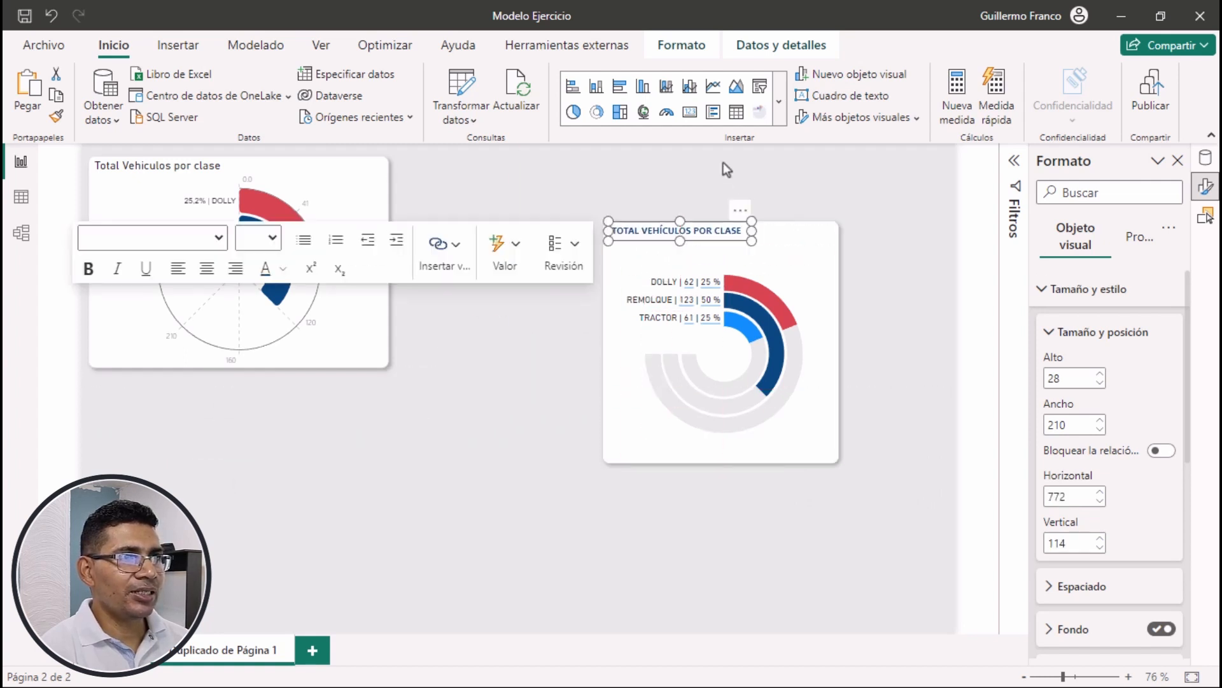
click(721, 191)
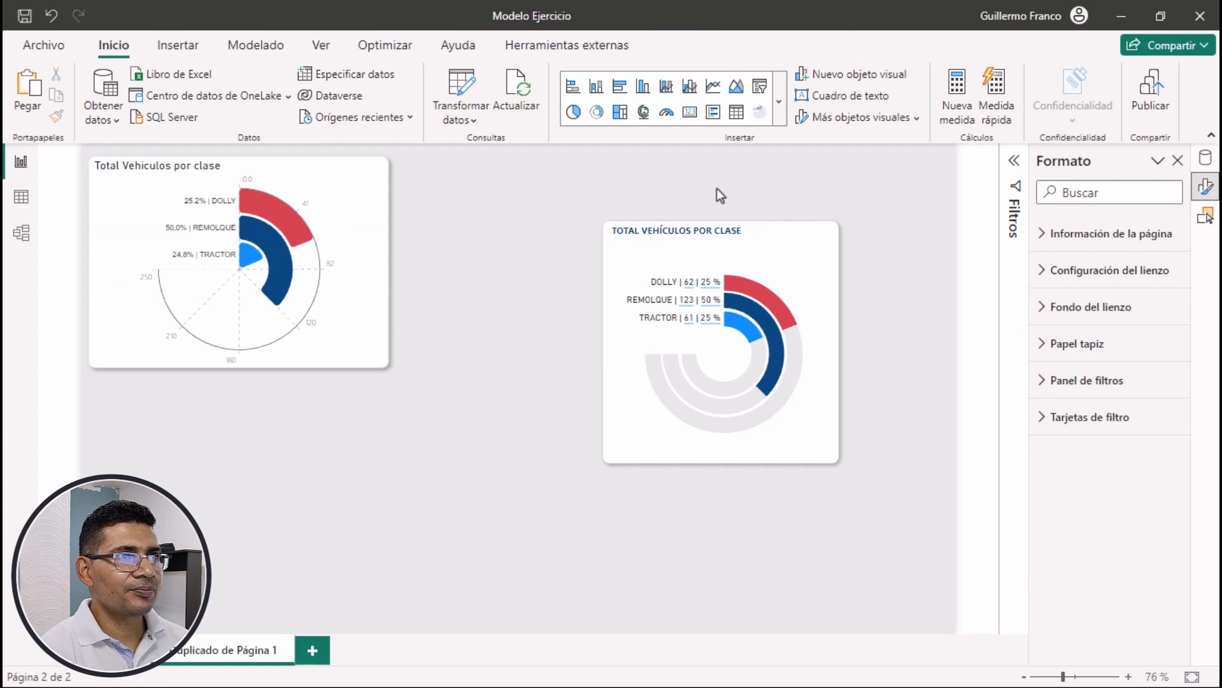
click(720, 238)
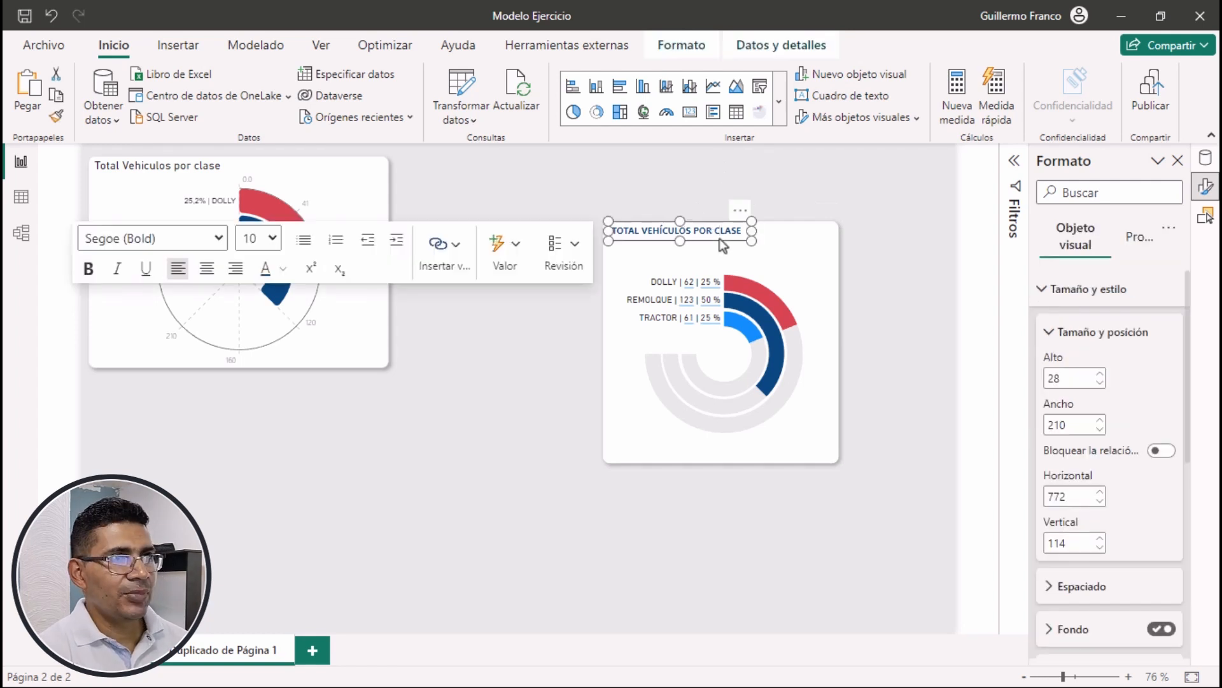
ctrl+click(719, 238)
ctrl+click(719, 238)
key(Down)
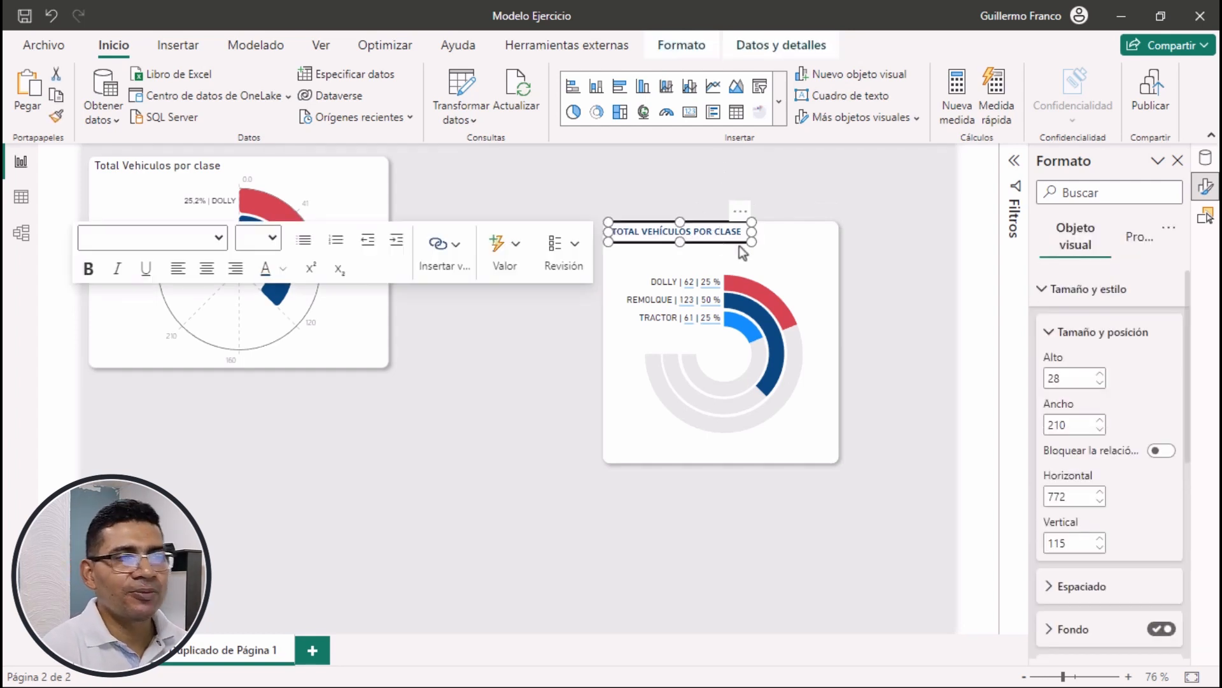
click(936, 272)
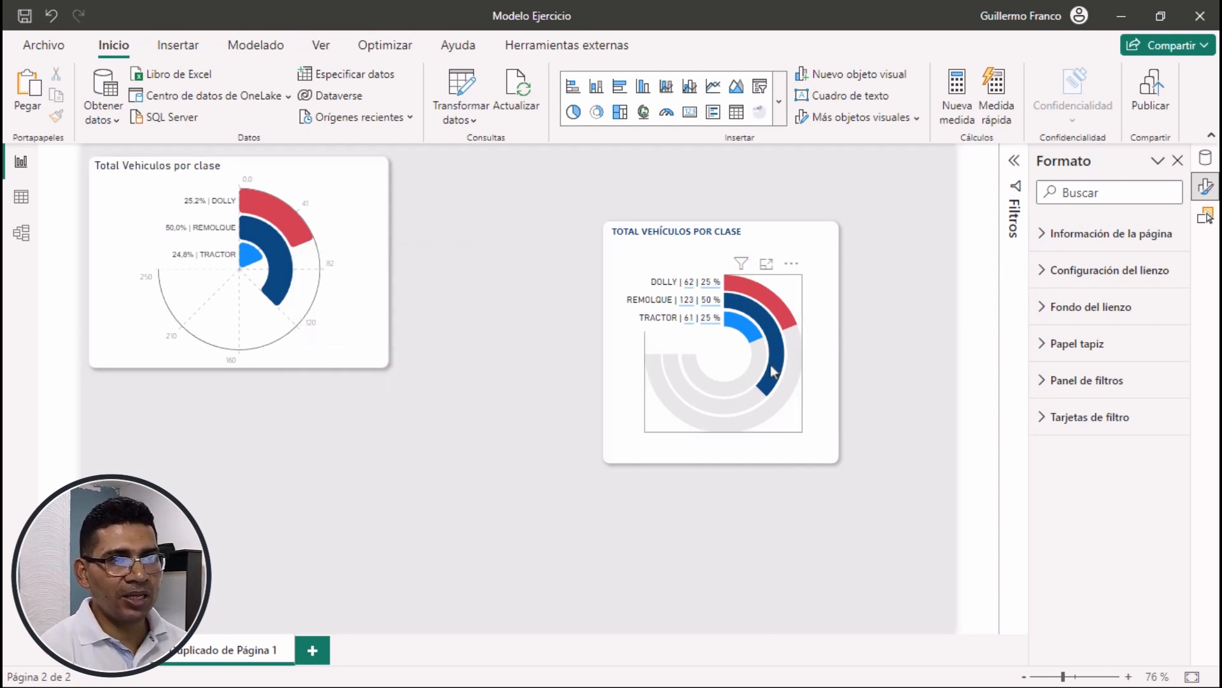
Group the card background, title, text labels and nested donut charts into a single object and select the group
mouse_move(767, 321)
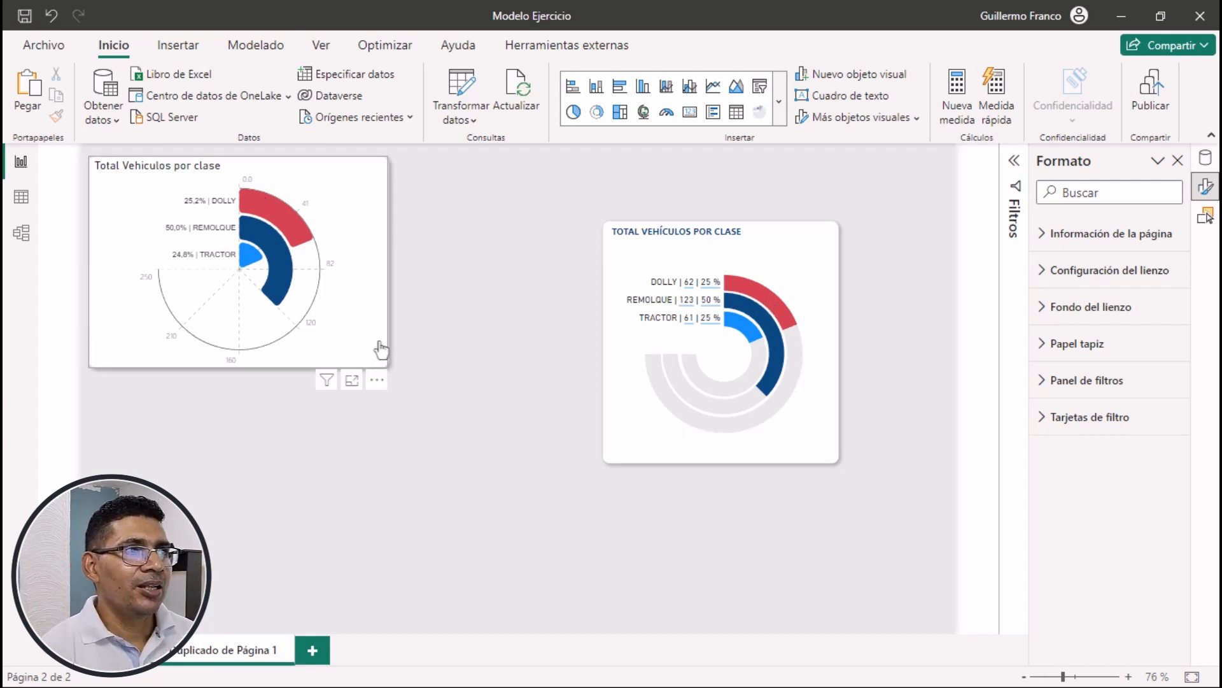
drag(487, 180, 931, 553)
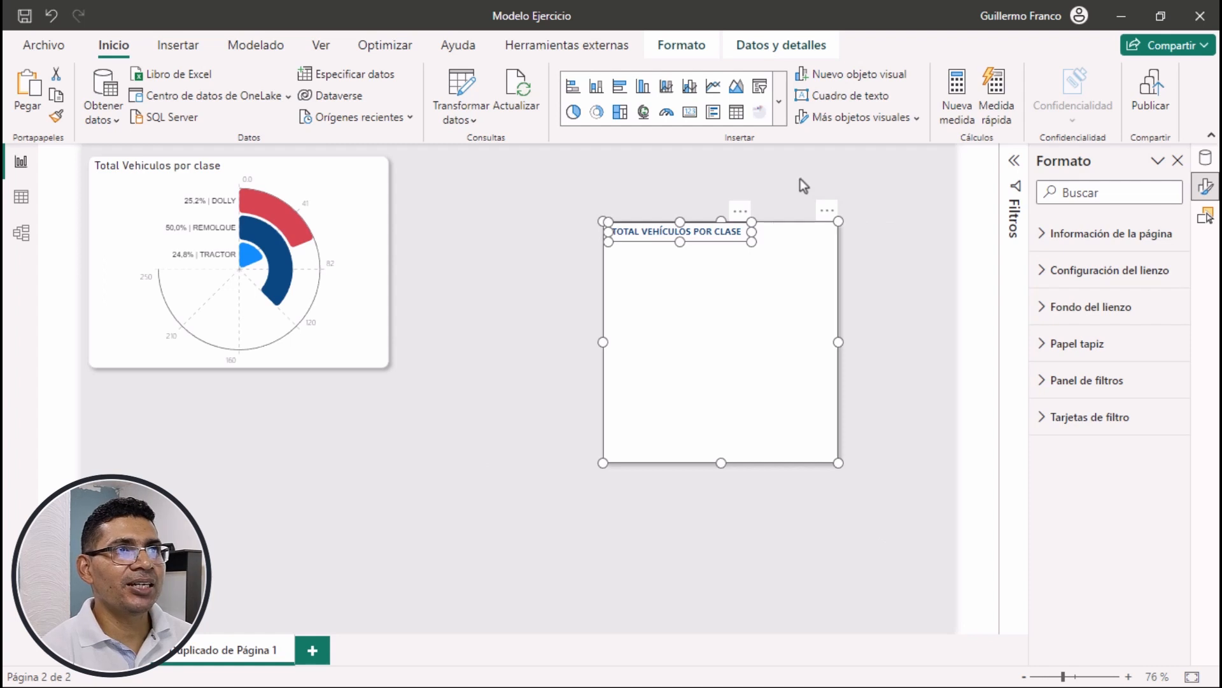
click(692, 53)
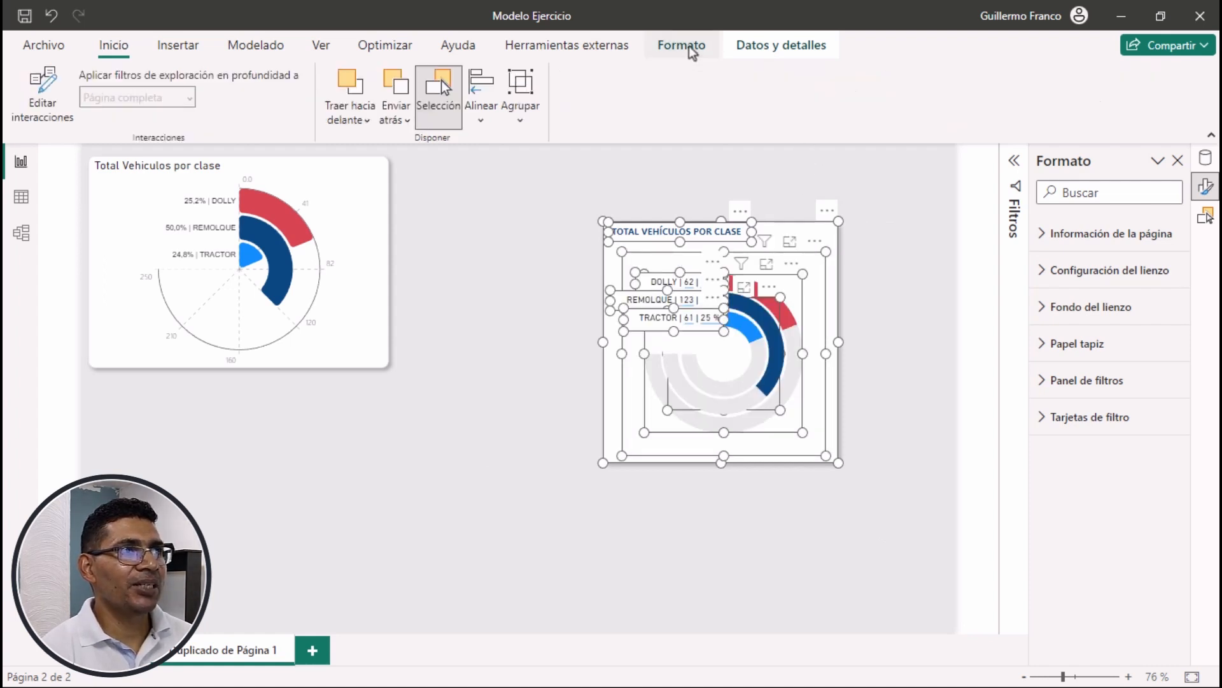
click(525, 123)
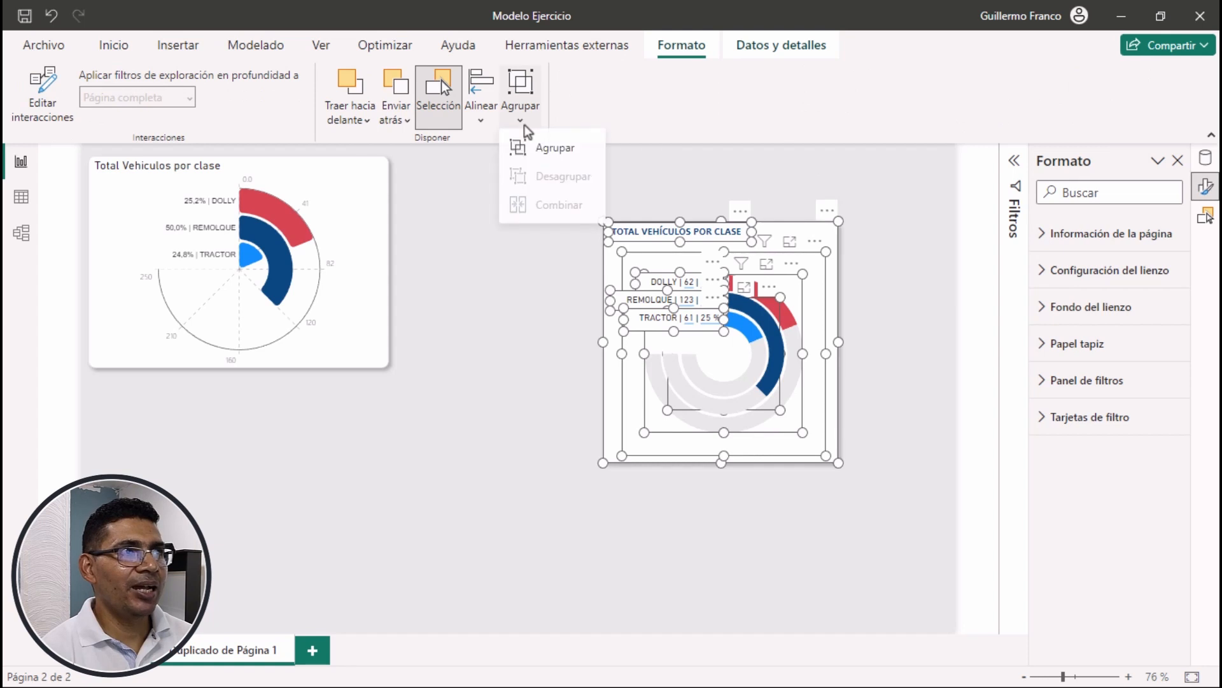
click(550, 151)
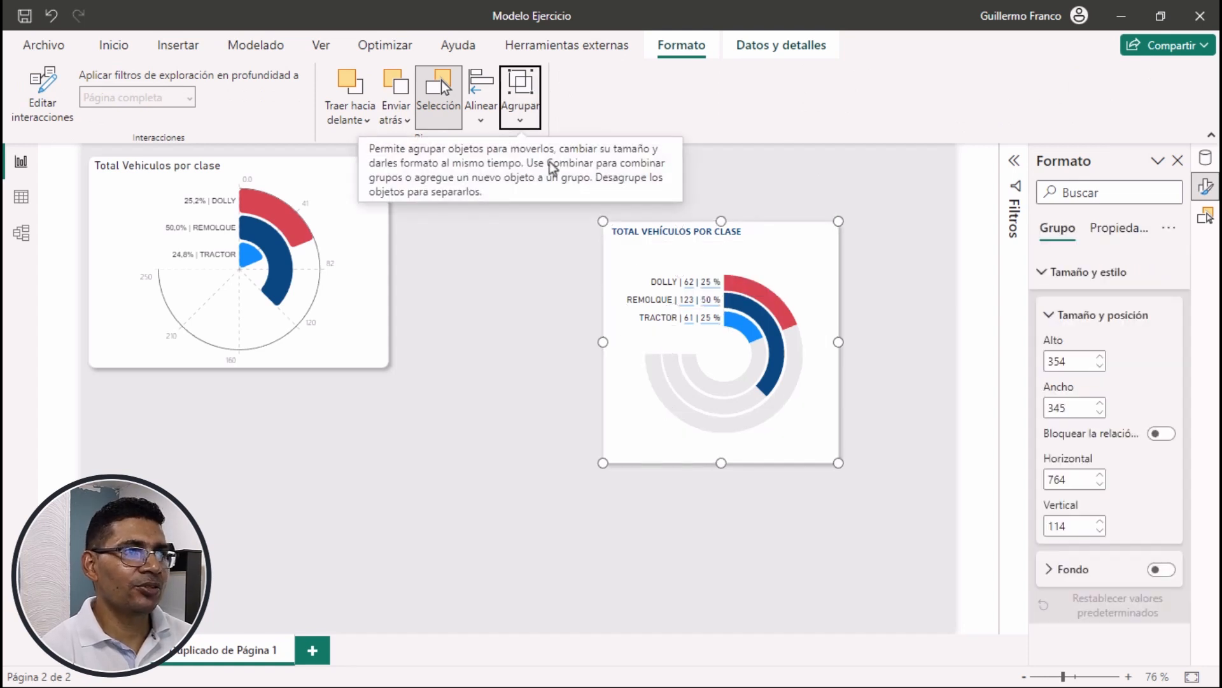
click(517, 339)
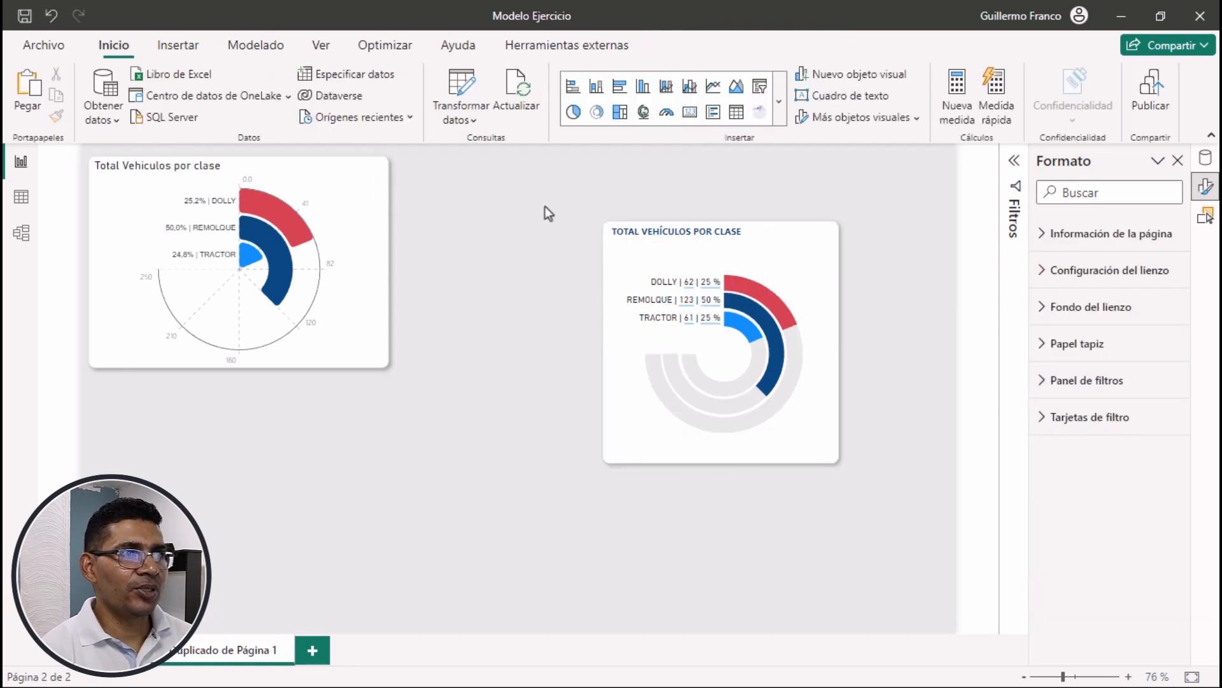
click(831, 302)
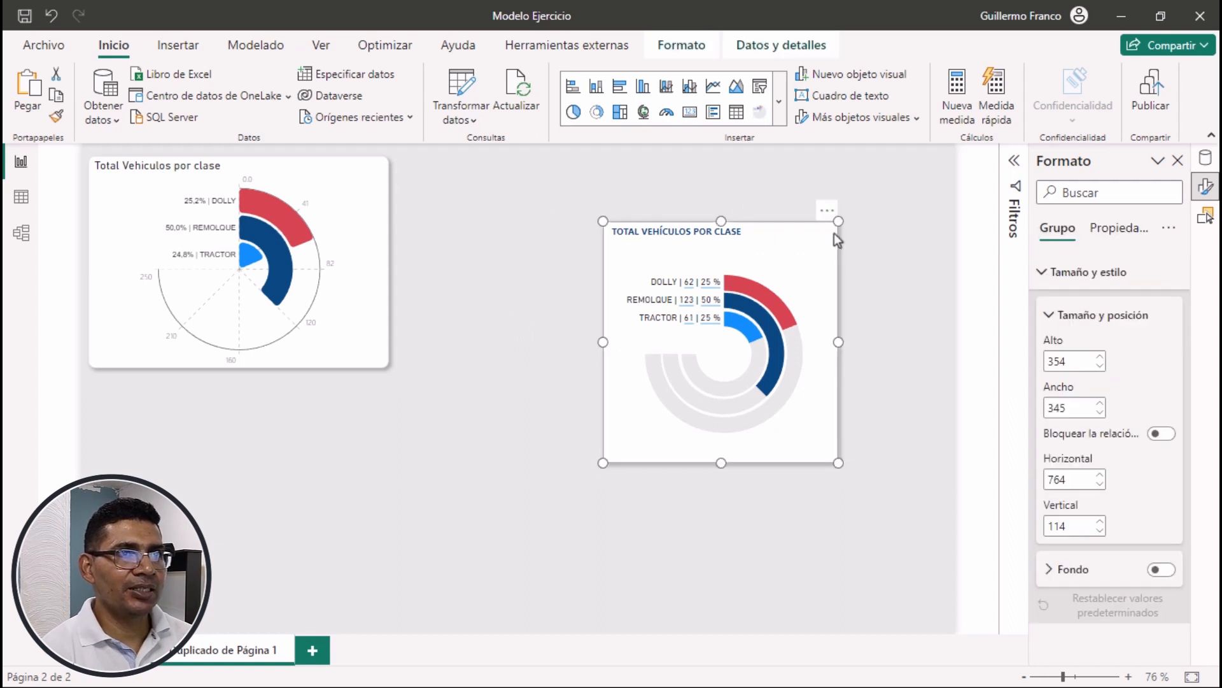
Move the grouped radial chart beside the original chart, to about horizontal 471, vertical 19, and deselect it
drag(830, 217, 671, 177)
mouse_move(647, 189)
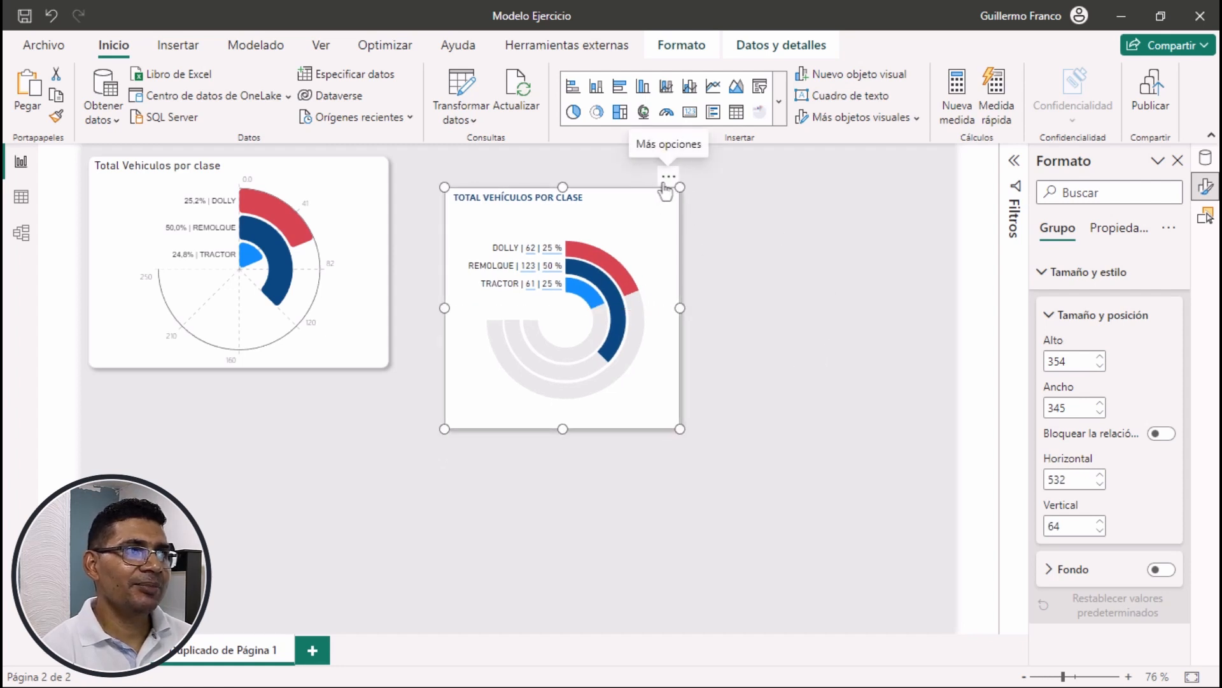
drag(662, 191, 621, 160)
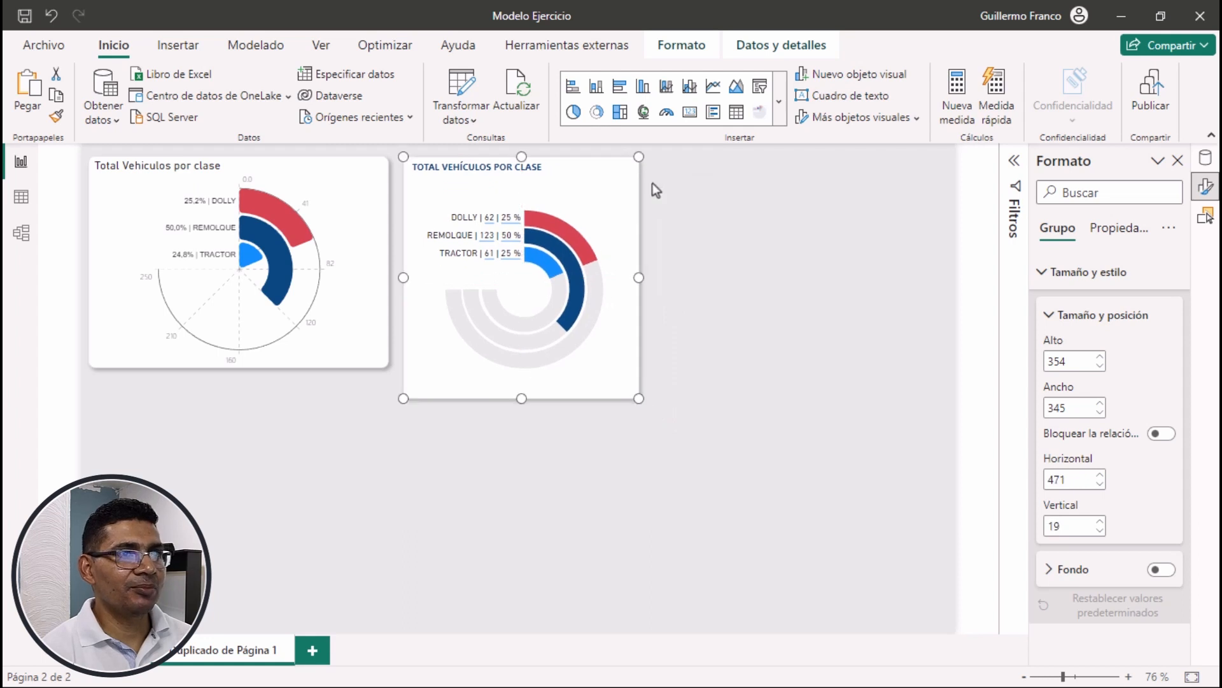
click(792, 252)
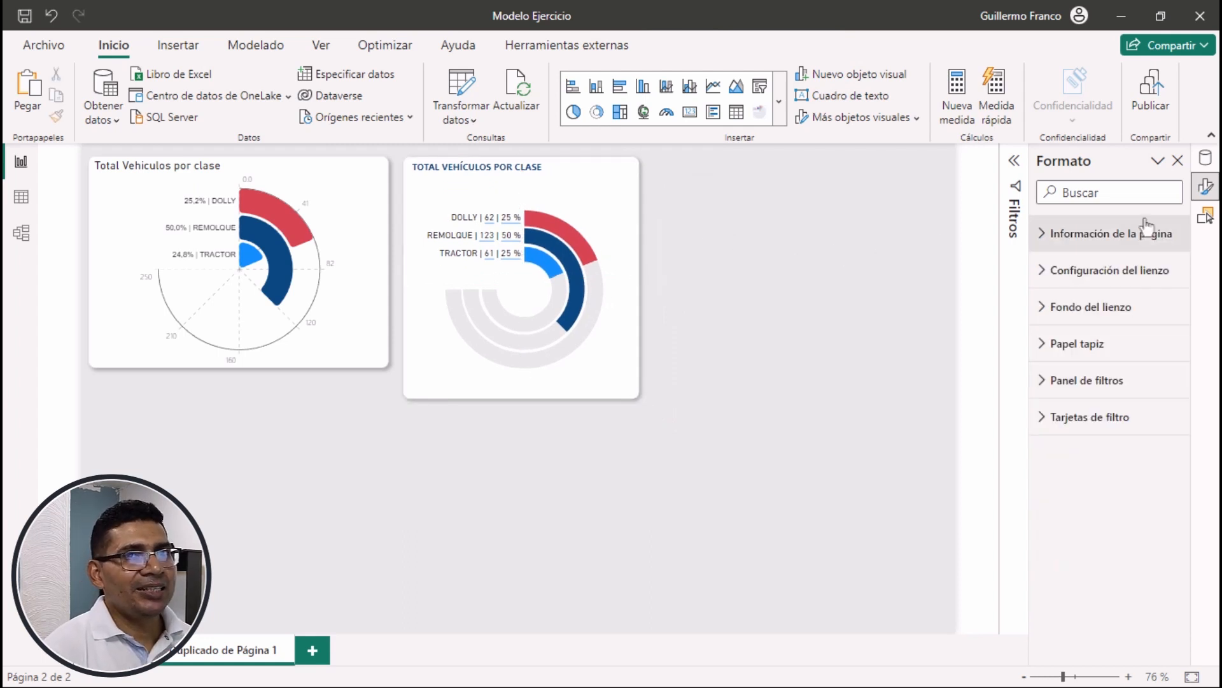
Add a slicer for the marca field of the Vehiculos table in the empty canvas area beside the grouped chart
click(1207, 160)
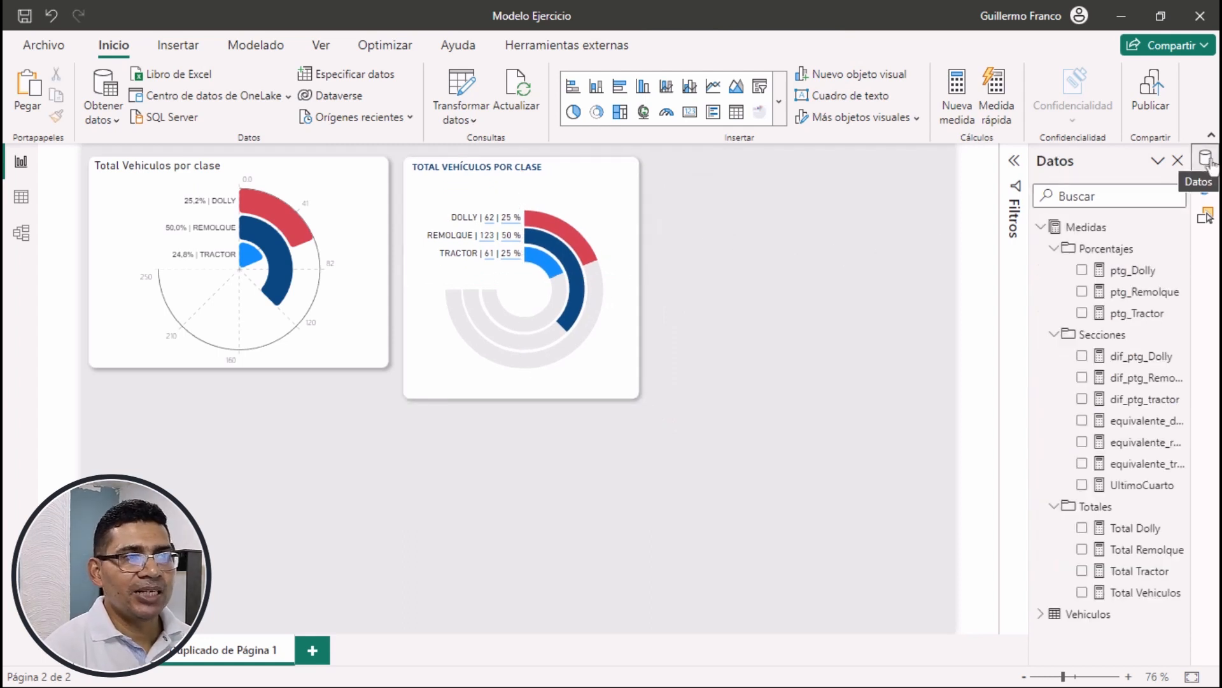
click(1041, 614)
scroll(1059, 563, down, 7)
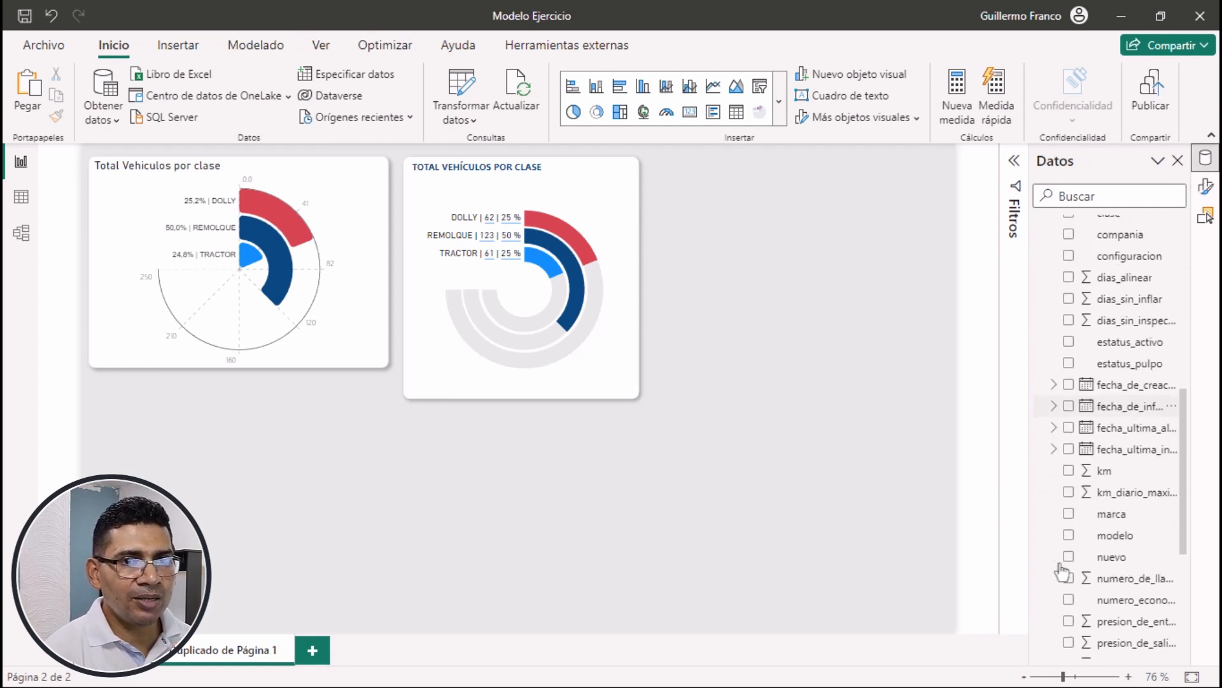
click(1069, 515)
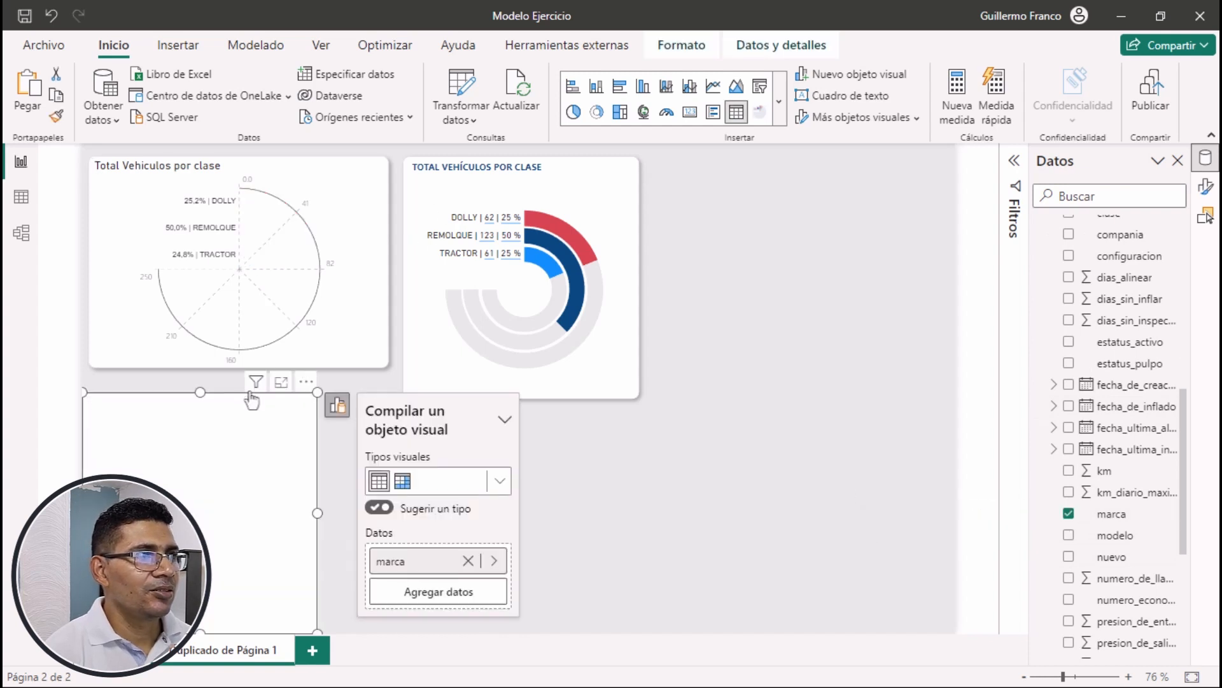
drag(248, 394, 852, 174)
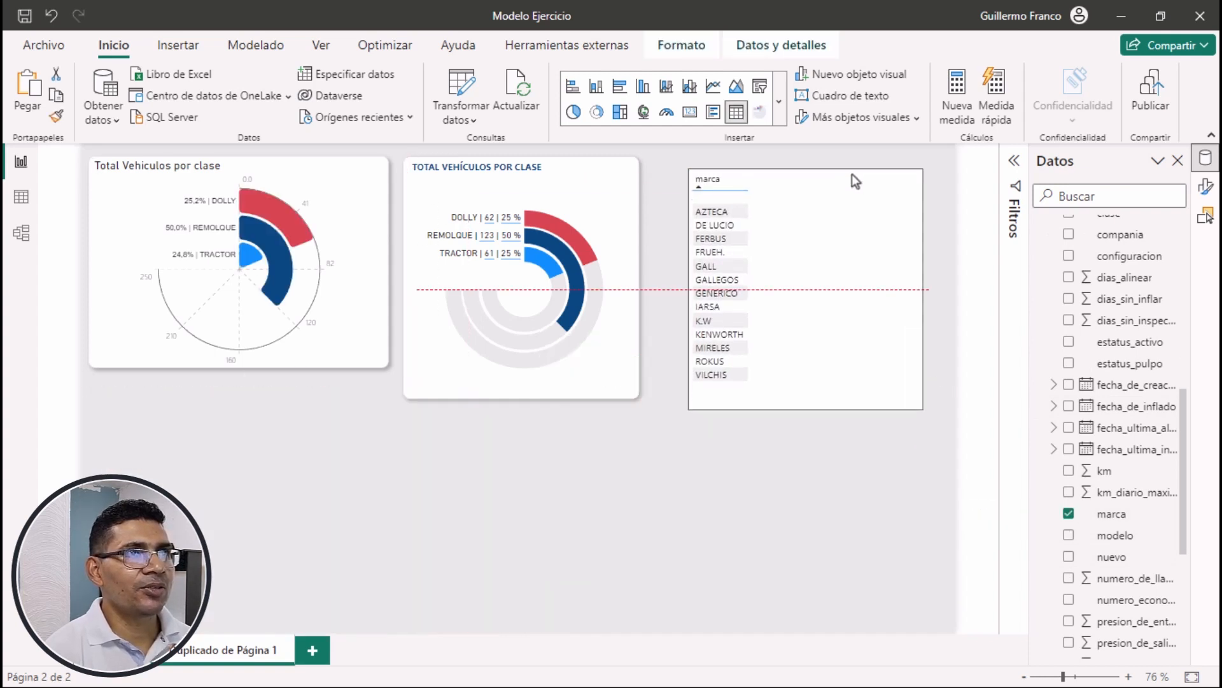
click(759, 87)
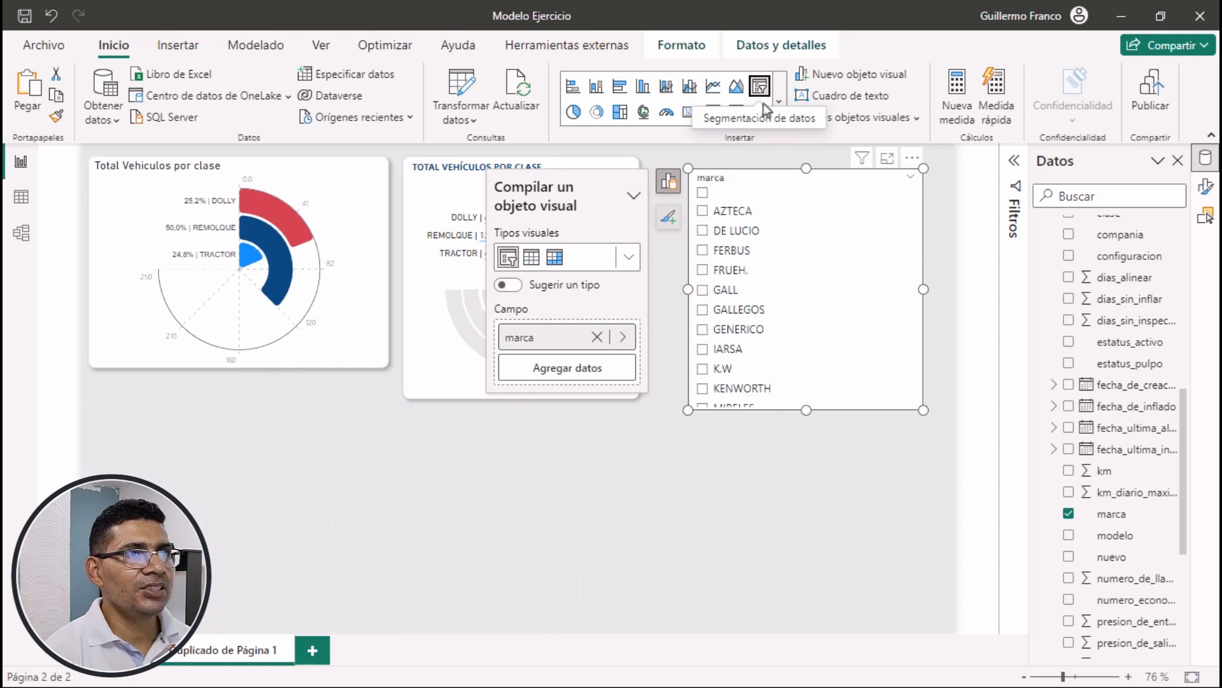
click(735, 541)
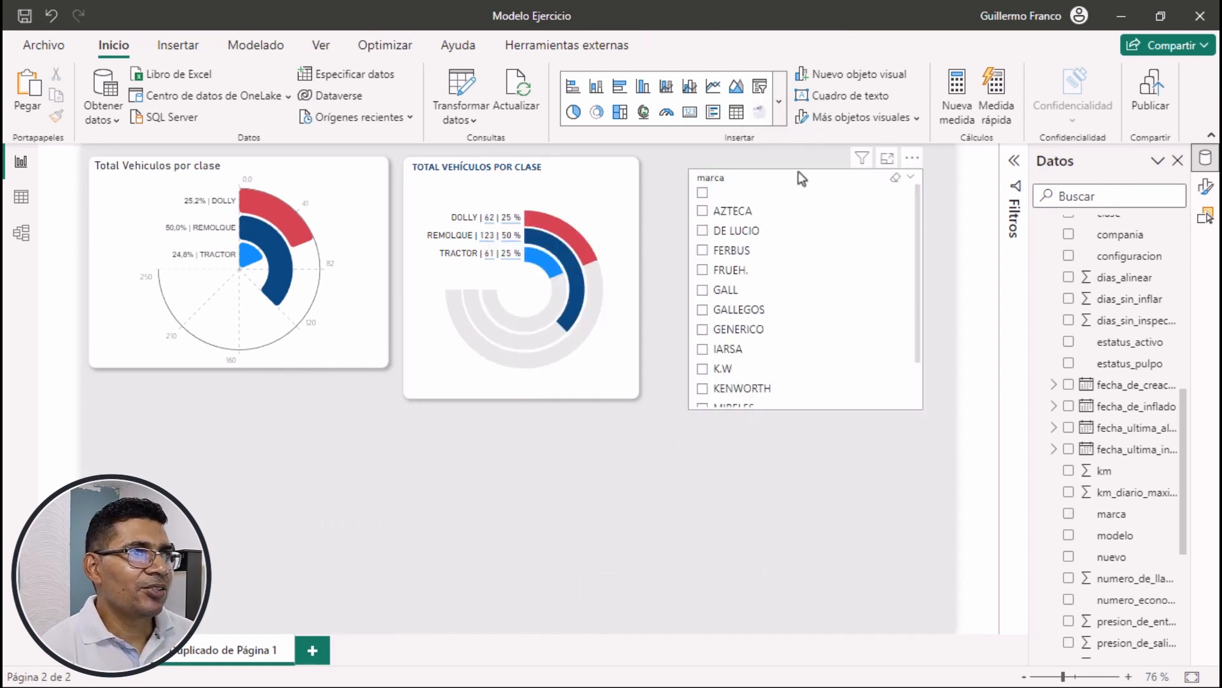
Filter the page by marca AZTECA and by DE LUCIO in turn, comparing how the original and recreated charts respond
click(703, 211)
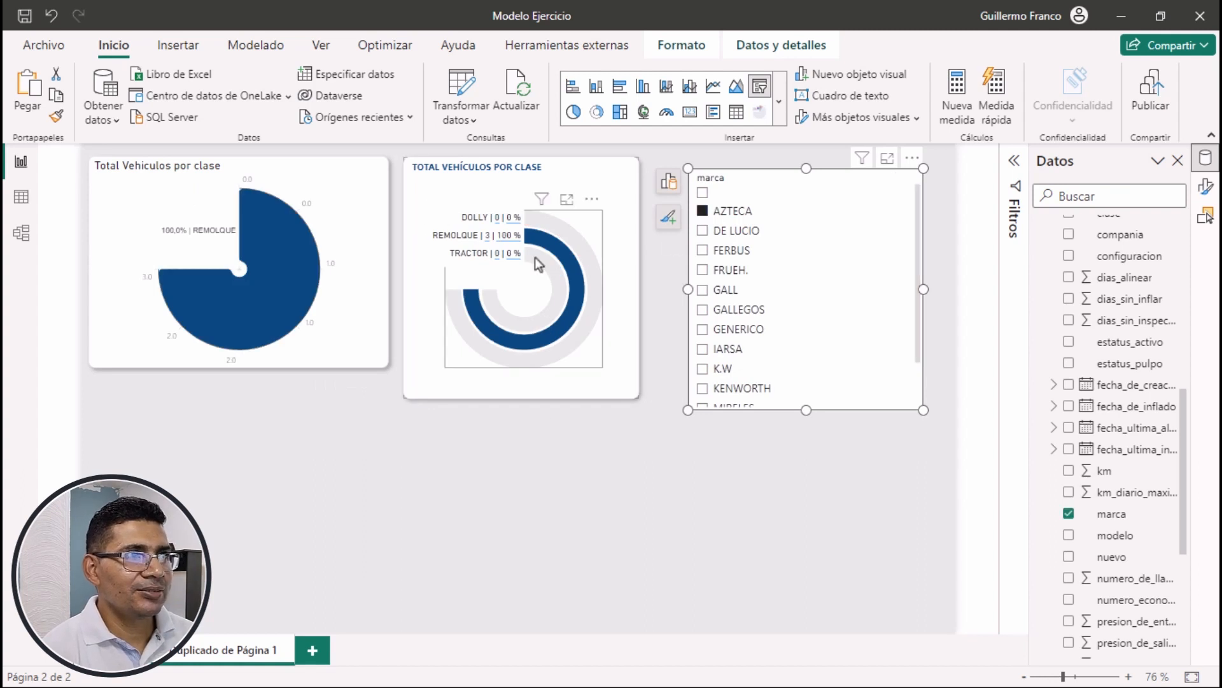
mouse_move(564, 274)
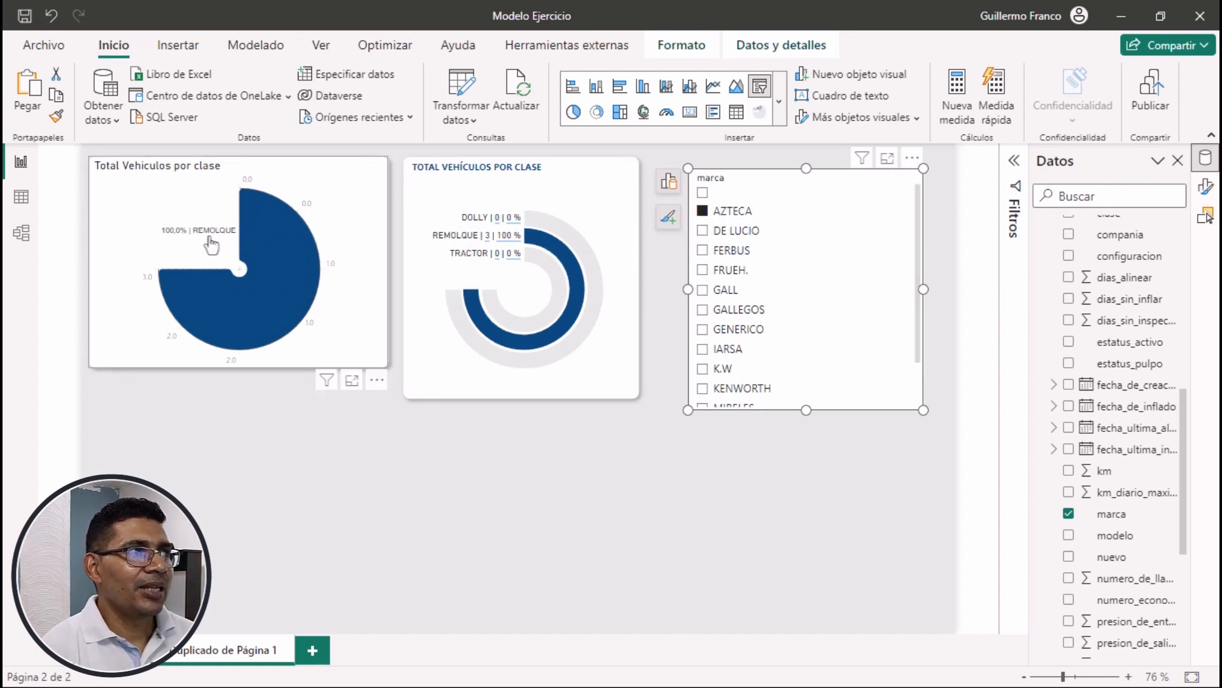
mouse_move(219, 312)
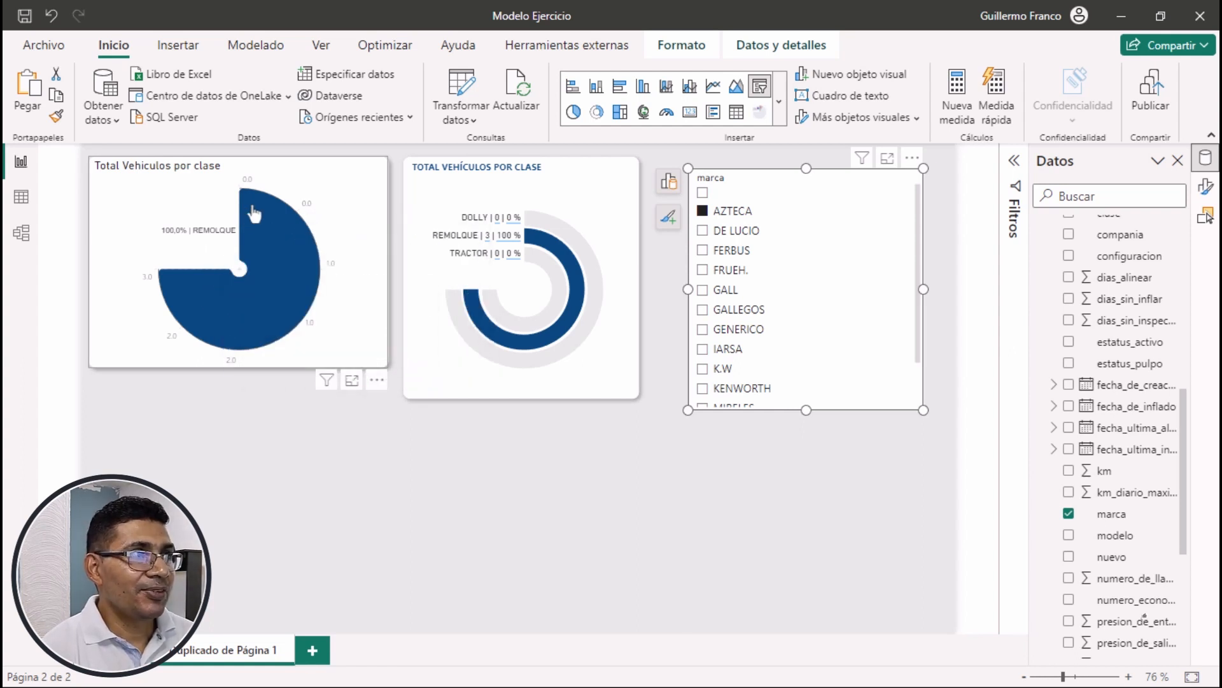
mouse_move(255, 232)
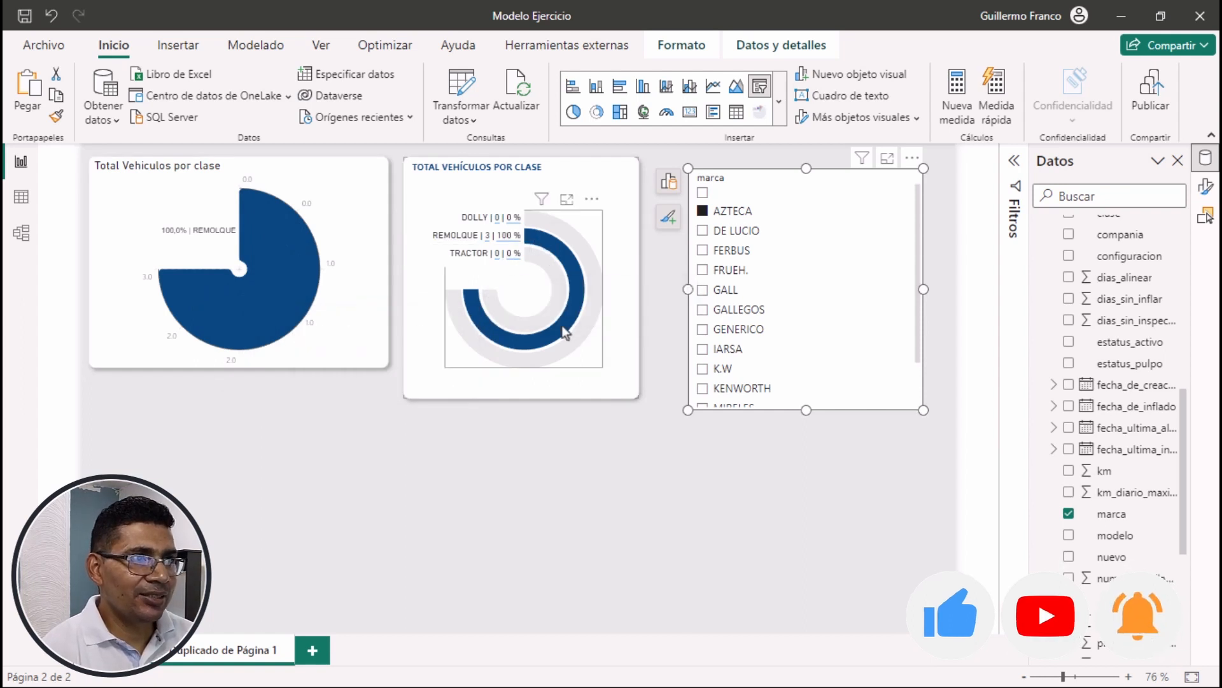
mouse_move(488, 336)
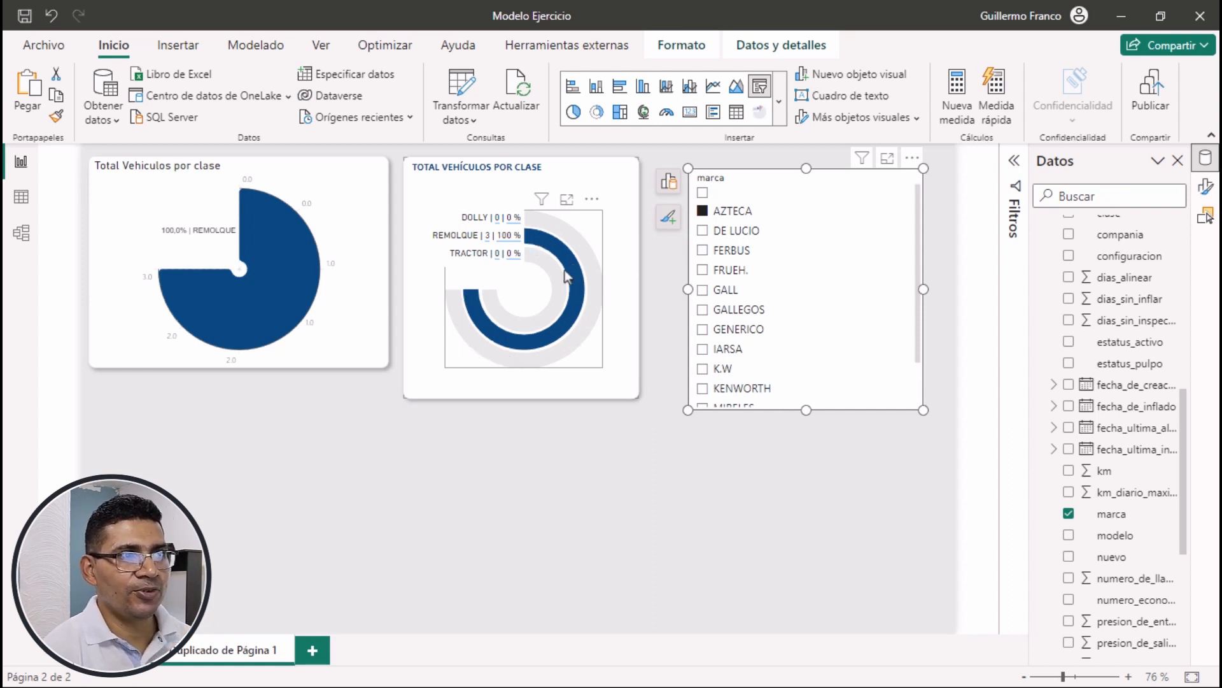
click(703, 231)
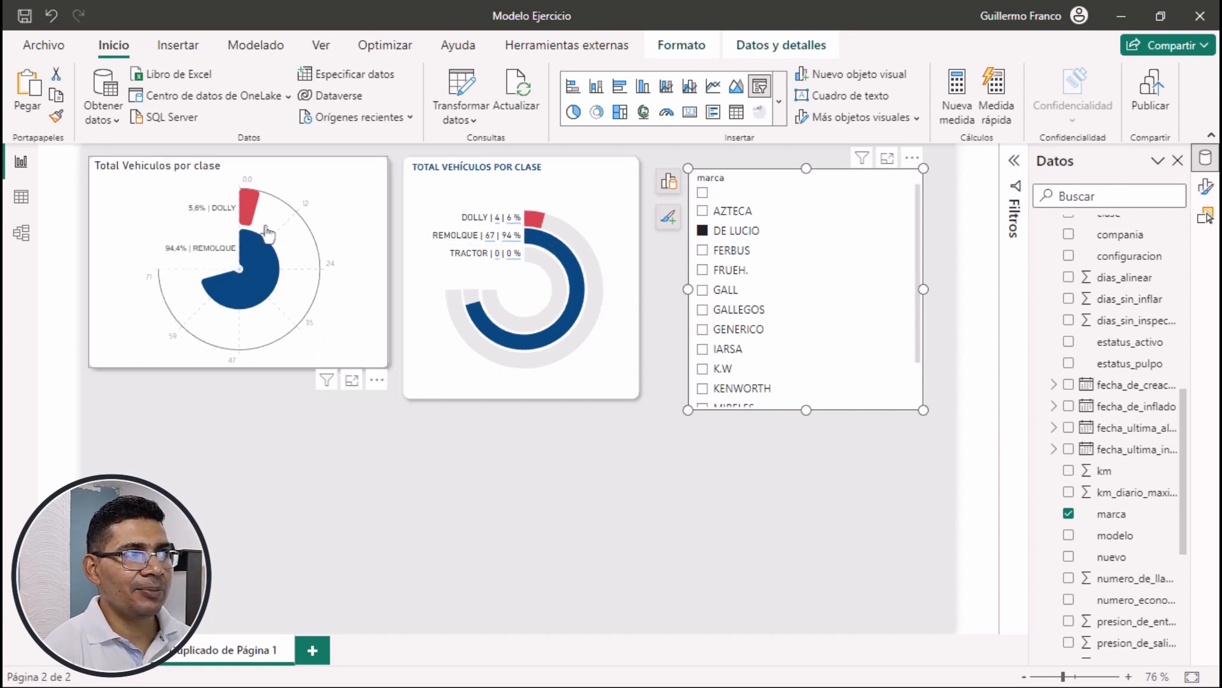
mouse_move(463, 297)
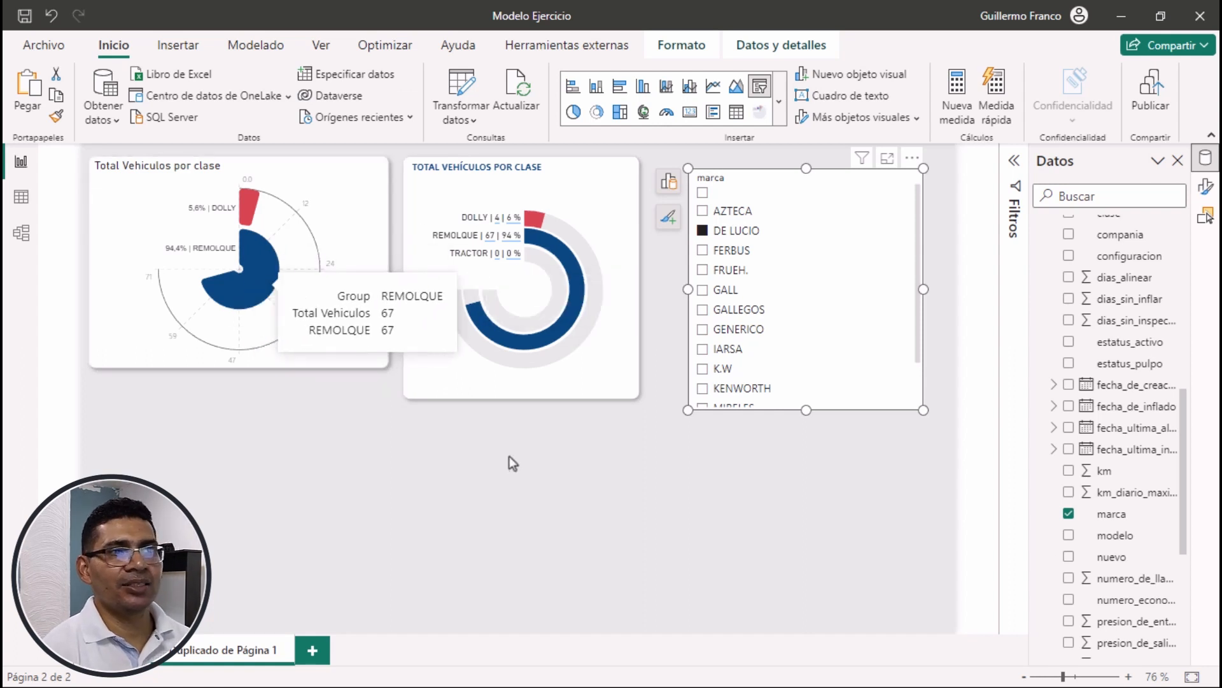